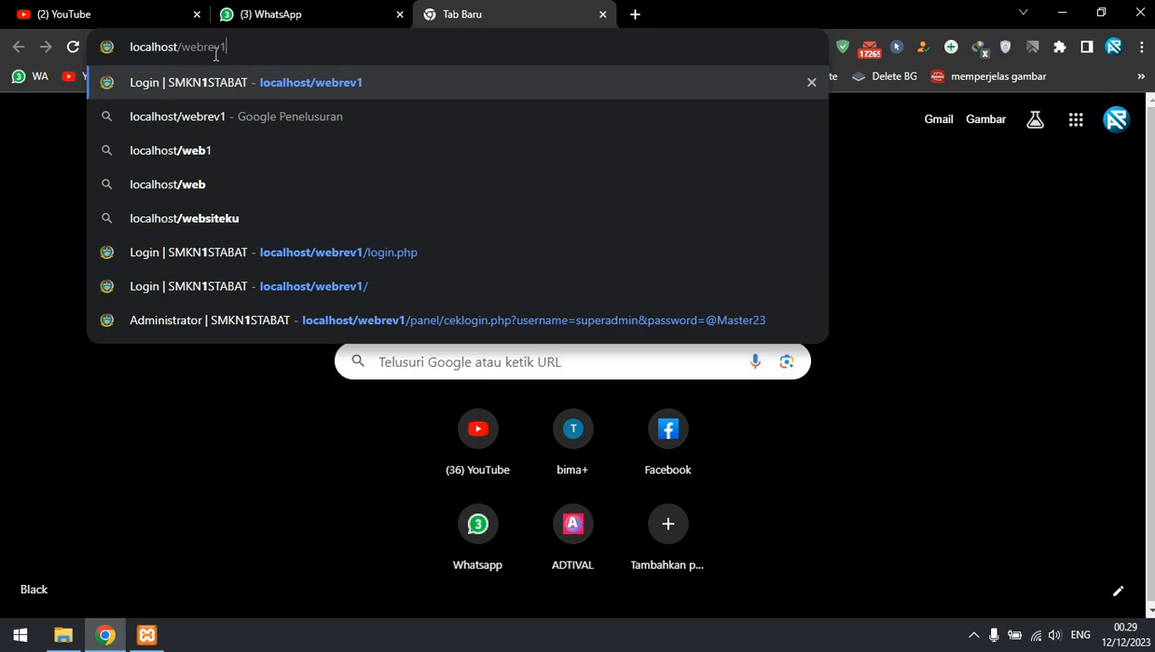
# - Load the local exam site's login page at localhost/webrev1 and focus its username field
pyautogui.moveTo(225, 49); pyautogui.dragTo(185, 54)
pyautogui.click(185, 54)
pyautogui.press('Return')
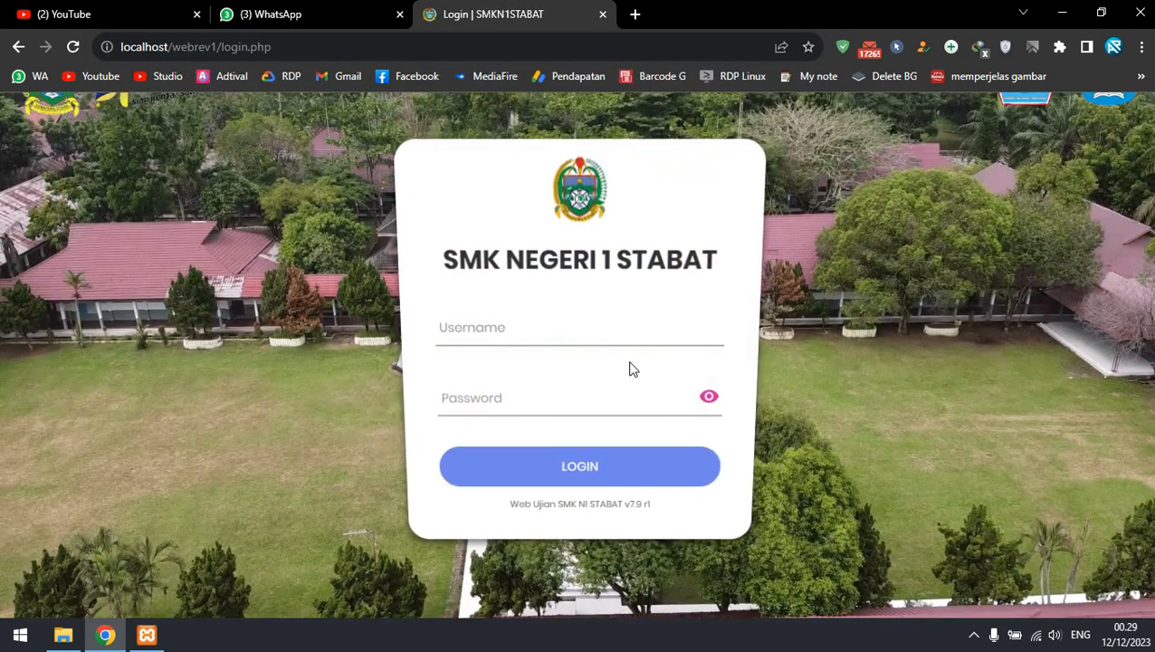
pyautogui.click(607, 331)
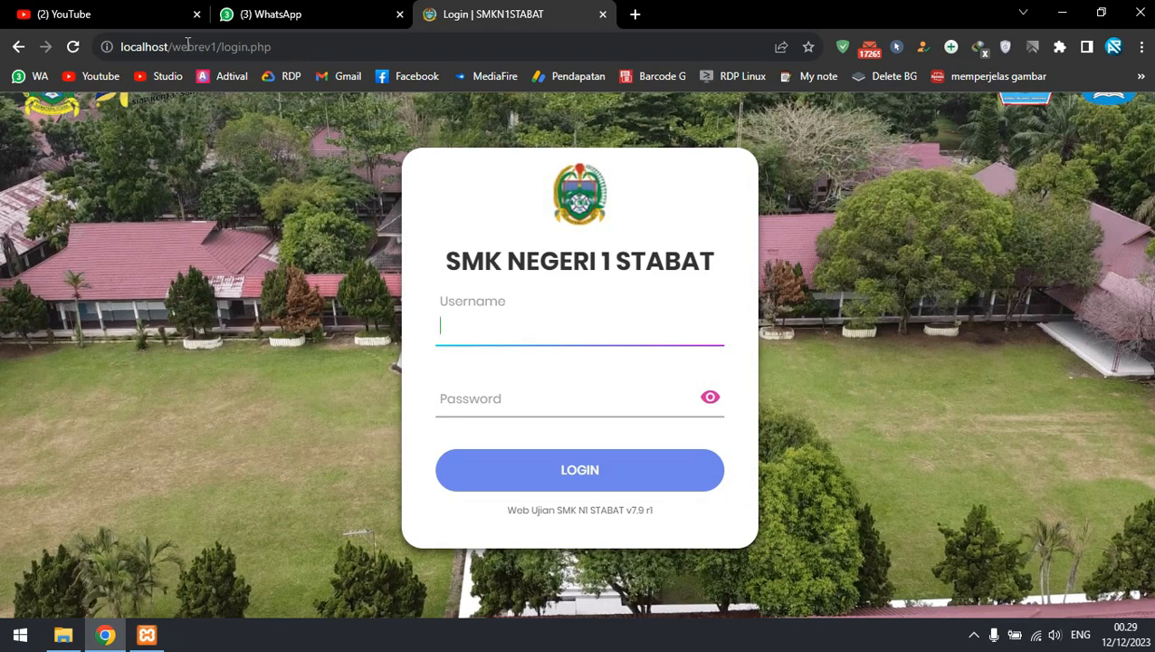
# - Try adding port 8080 to the localhost address, remove it again and reload the login page
pyautogui.moveTo(167, 44); pyautogui.dragTo(358, 41)
pyautogui.click(360, 42)
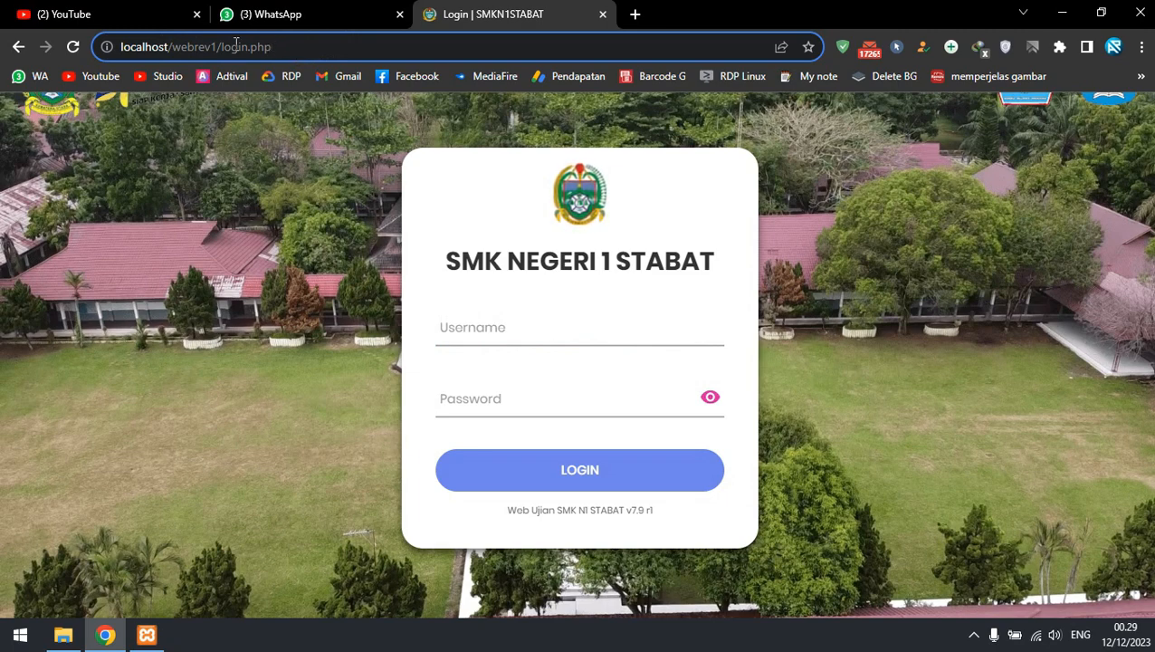
pyautogui.click(185, 49)
pyautogui.write(':8080')
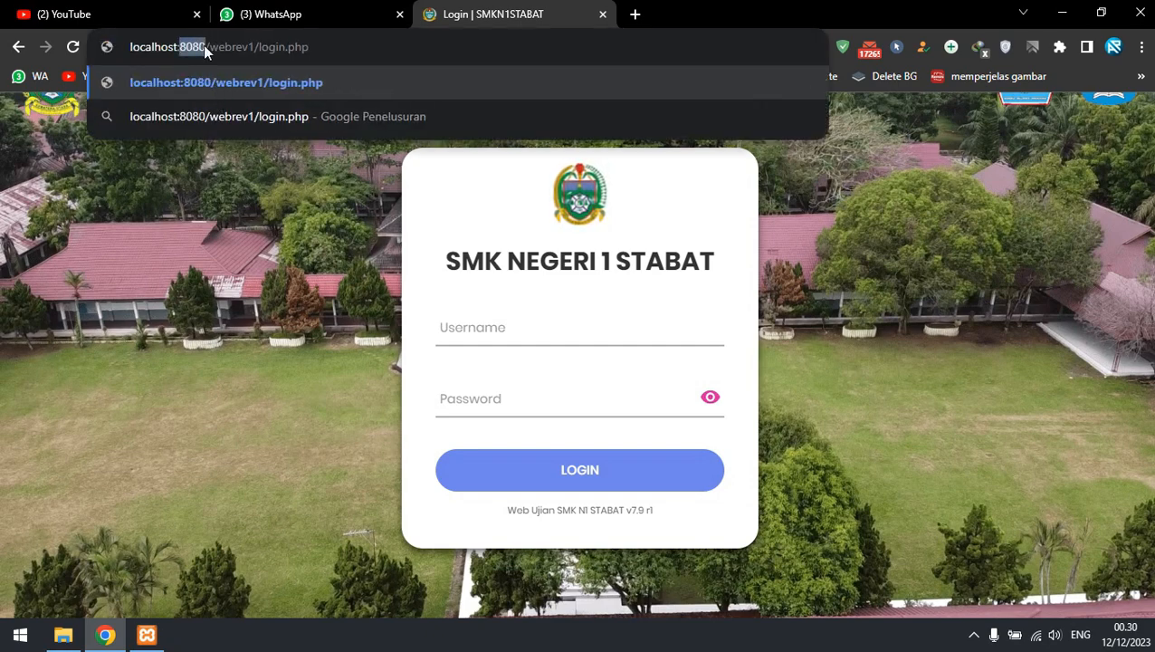
pyautogui.moveTo(206, 46); pyautogui.dragTo(181, 47)
pyautogui.press('BackSpace')
pyautogui.press('BackSpace')
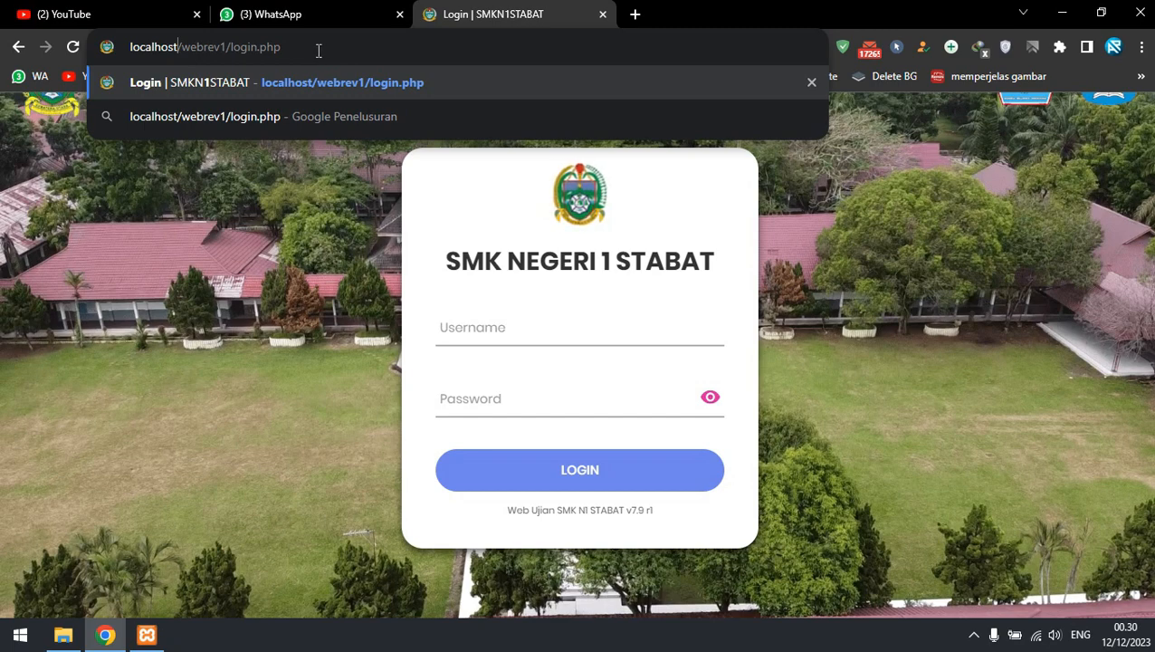
pyautogui.press('Return')
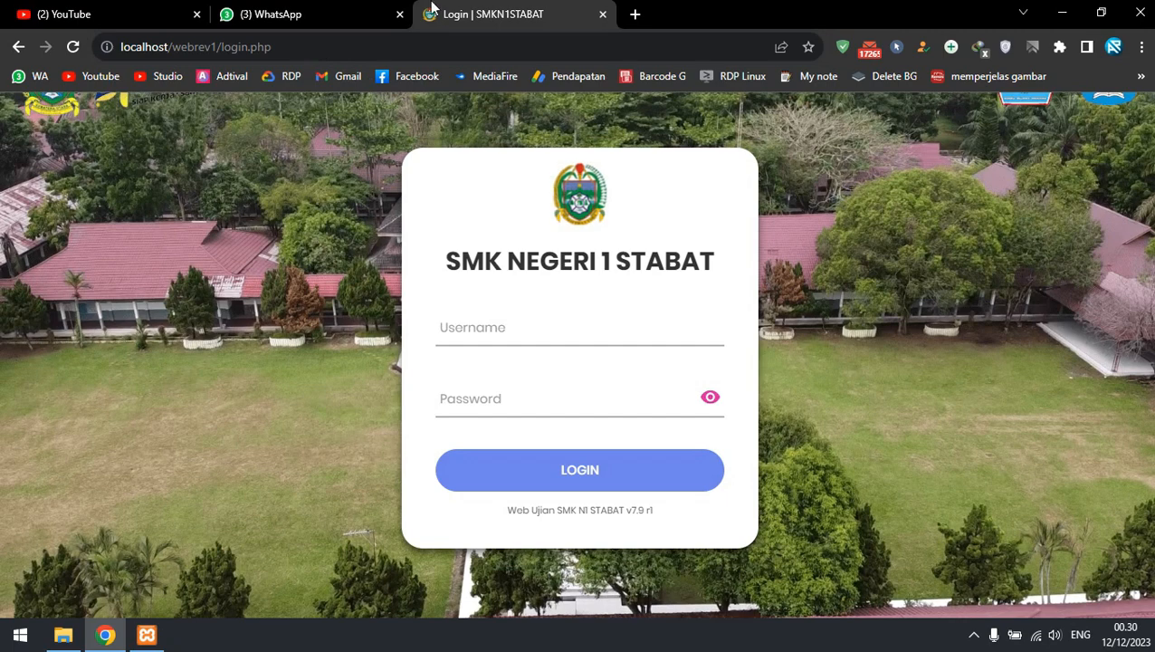
pyautogui.moveTo(274, 46); pyautogui.dragTo(172, 54)
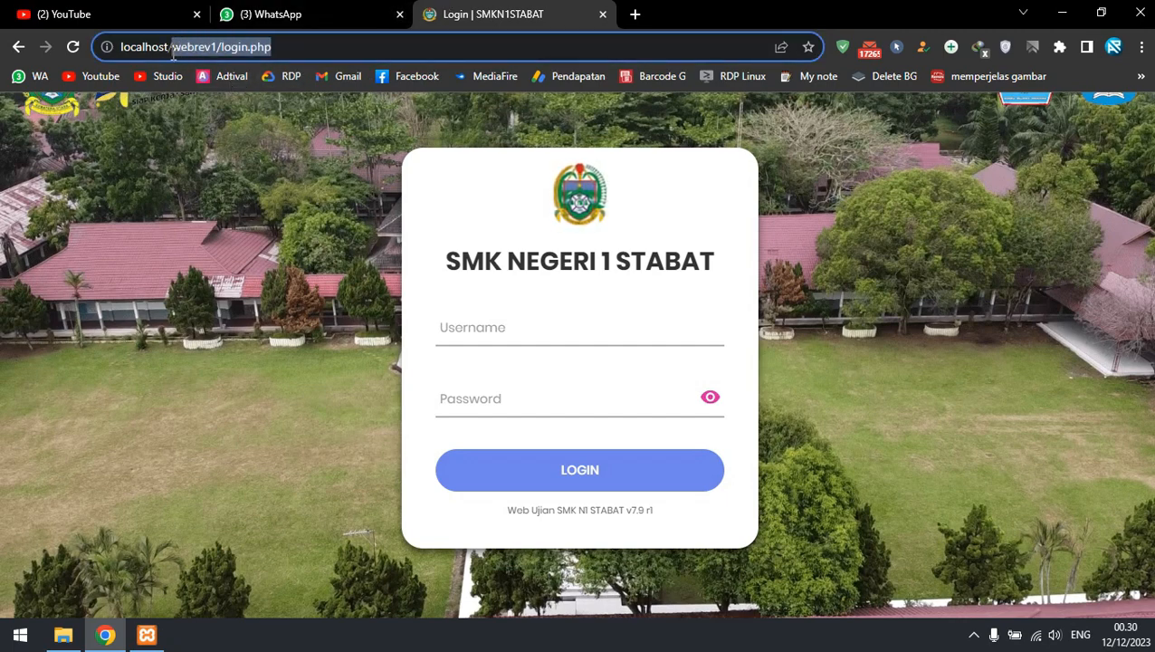
pyautogui.click(292, 43)
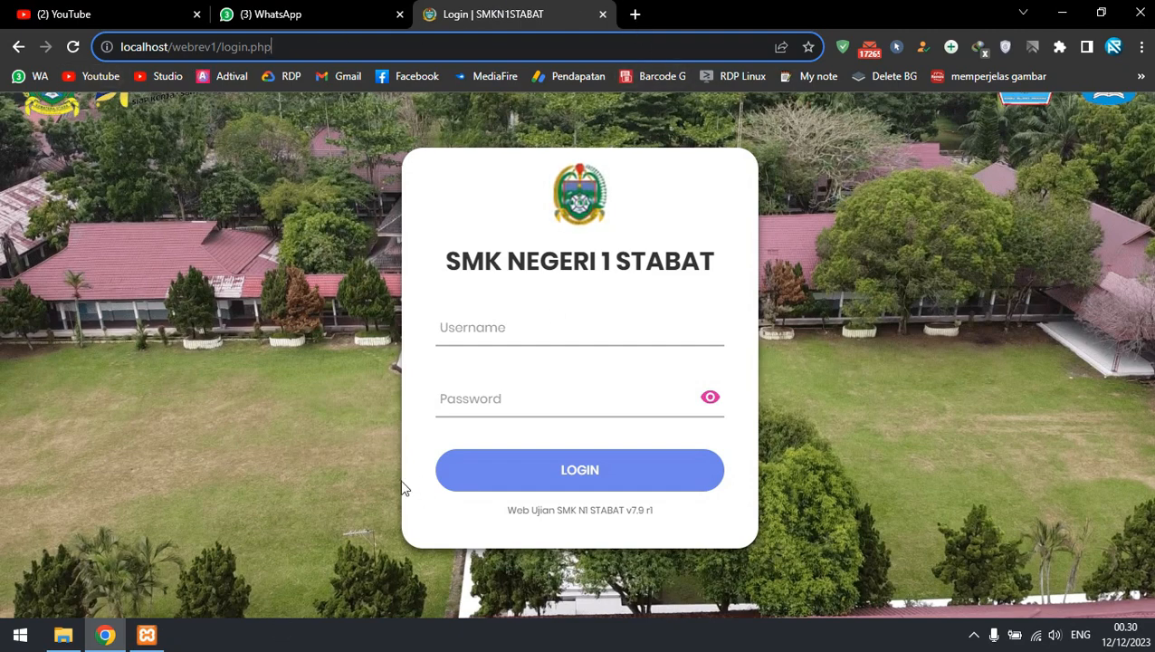
pyautogui.click(1038, 635)
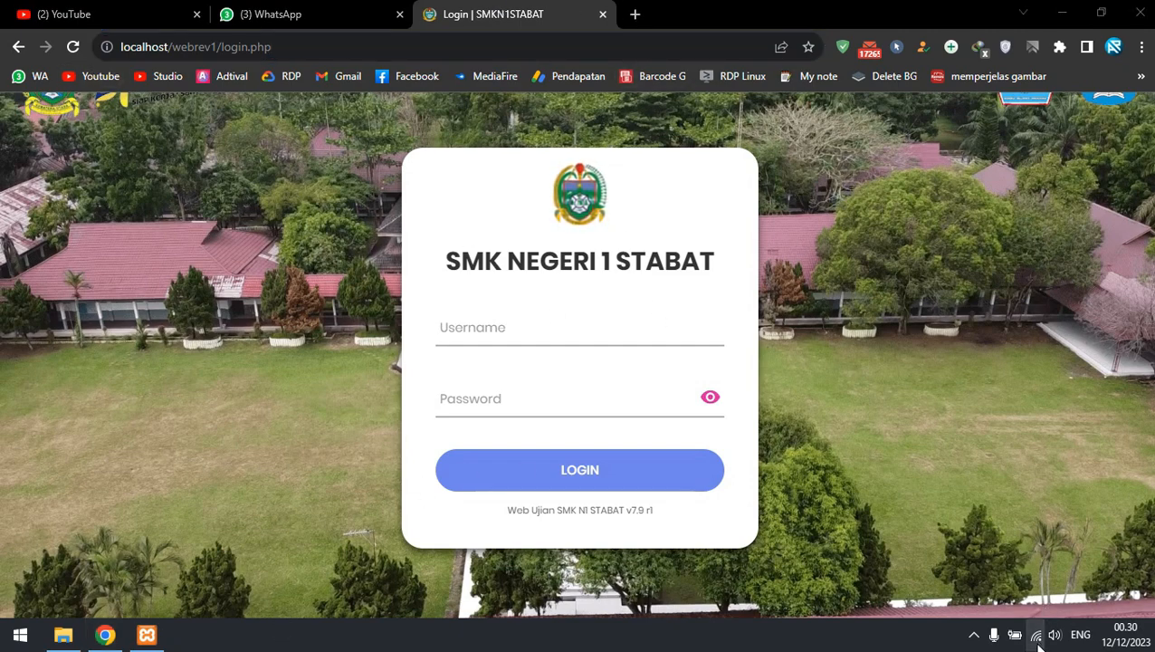
pyautogui.click(797, 262)
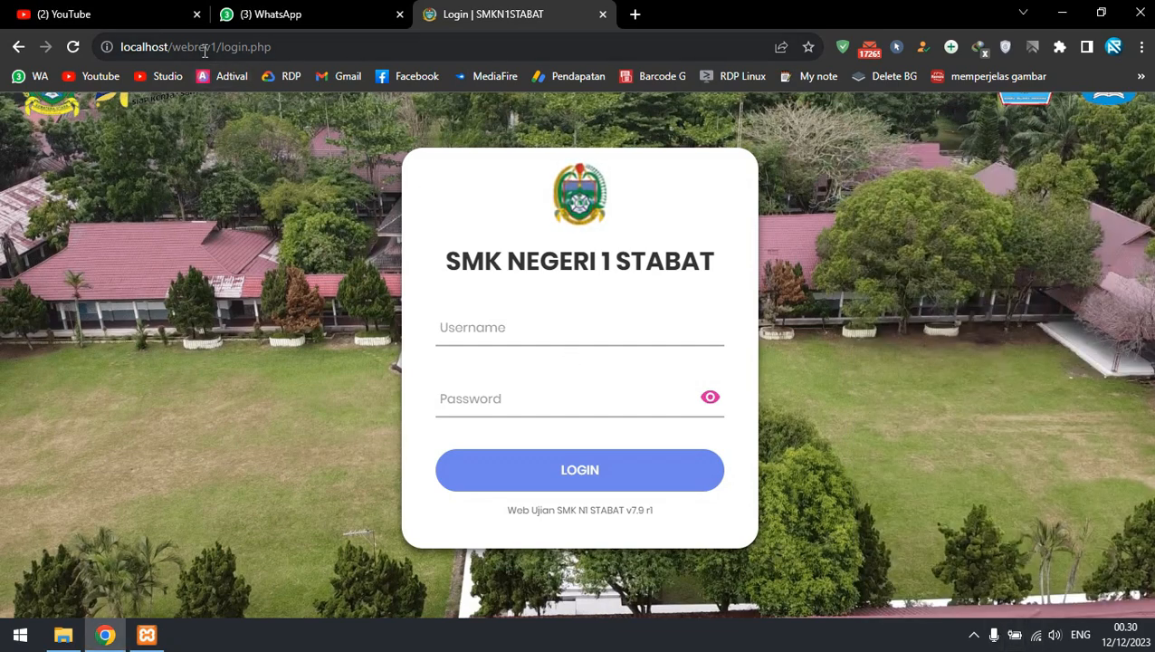
pyautogui.moveTo(270, 51); pyautogui.dragTo(193, 47)
pyautogui.click(175, 47)
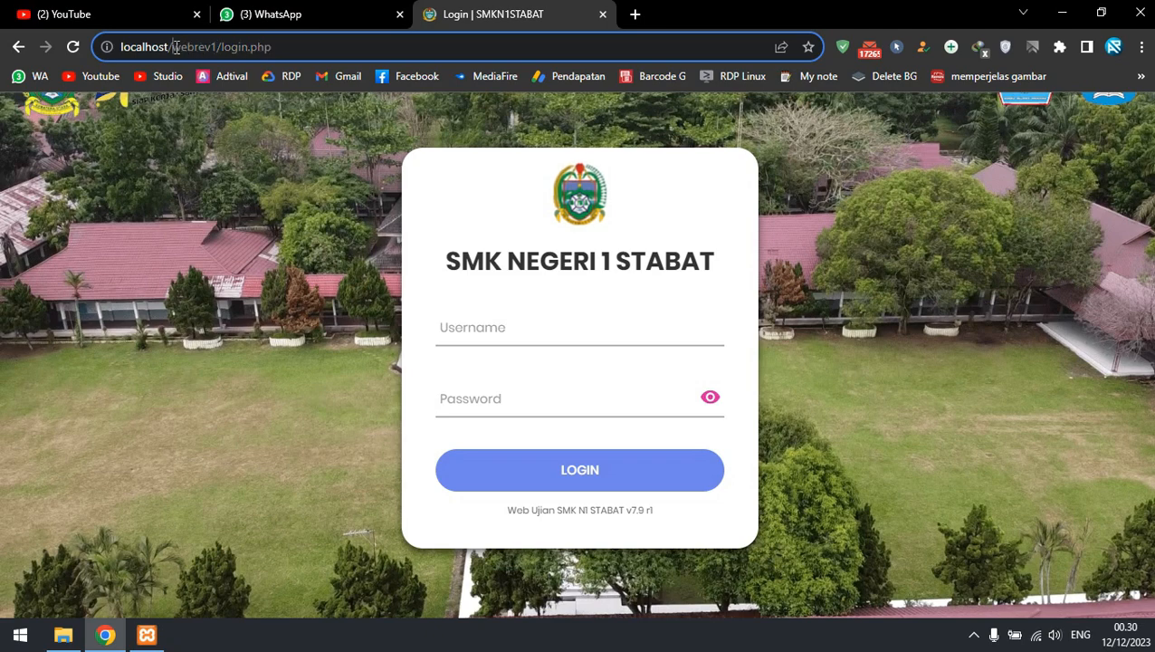
# - Search Google for "open vpn client" in a new browser tab
pyautogui.click(635, 14)
pyautogui.click(585, 43)
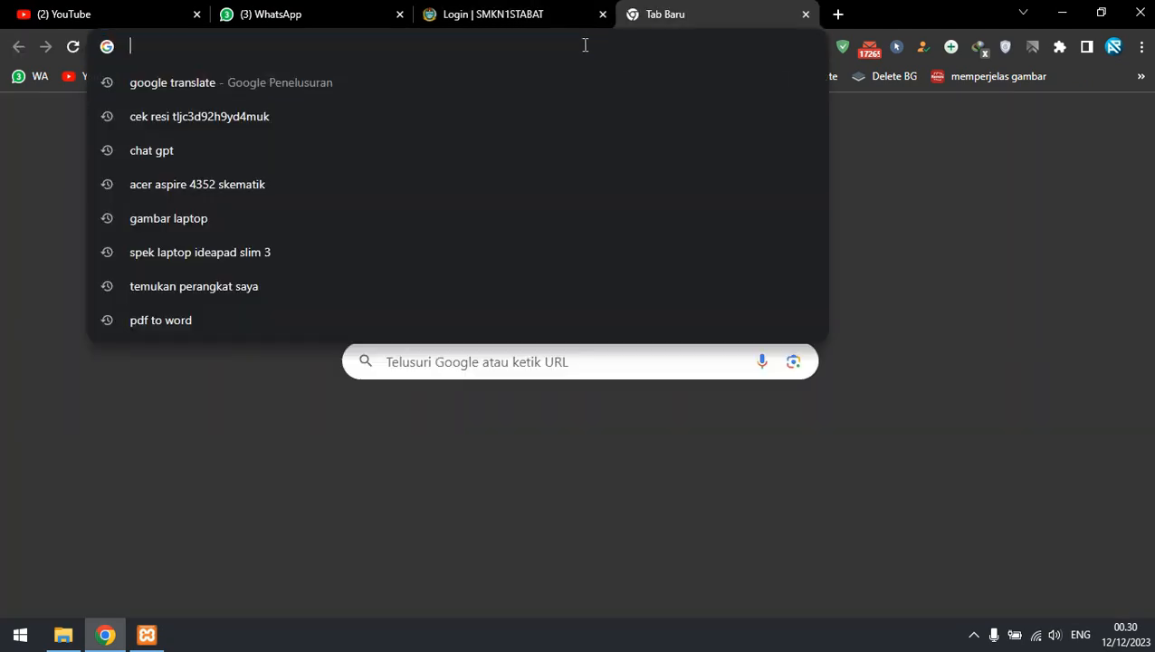
pyautogui.write('open')
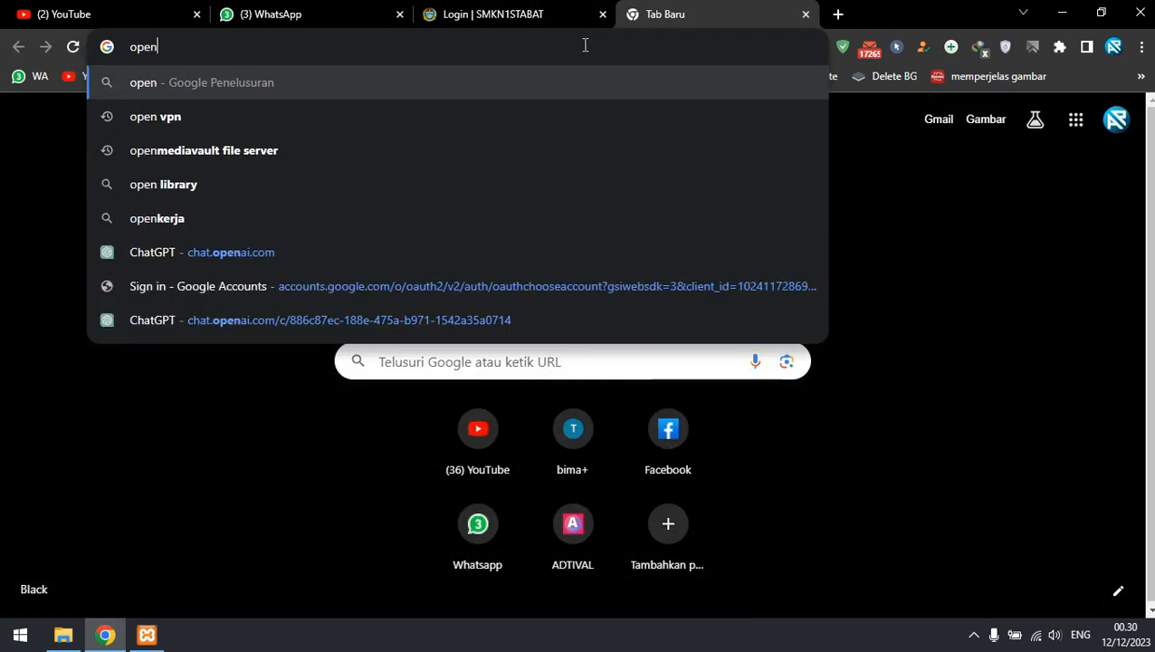
pyautogui.press('BackSpace')
pyautogui.press('BackSpace')
pyautogui.press('BackSpace')
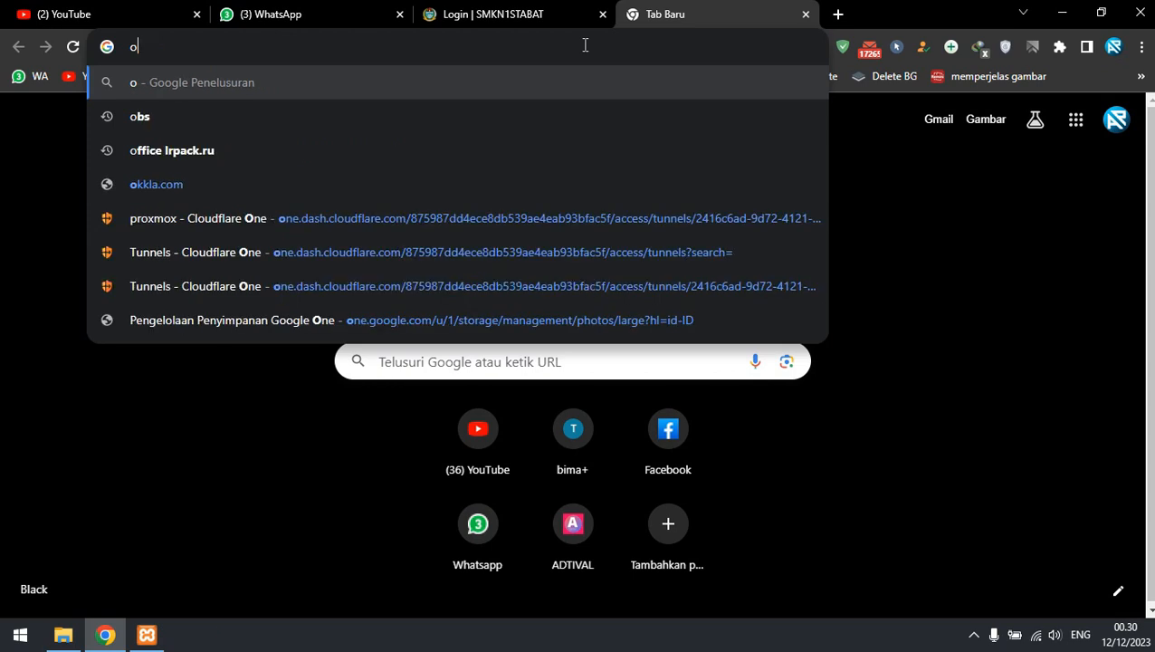
pyautogui.write('pen')
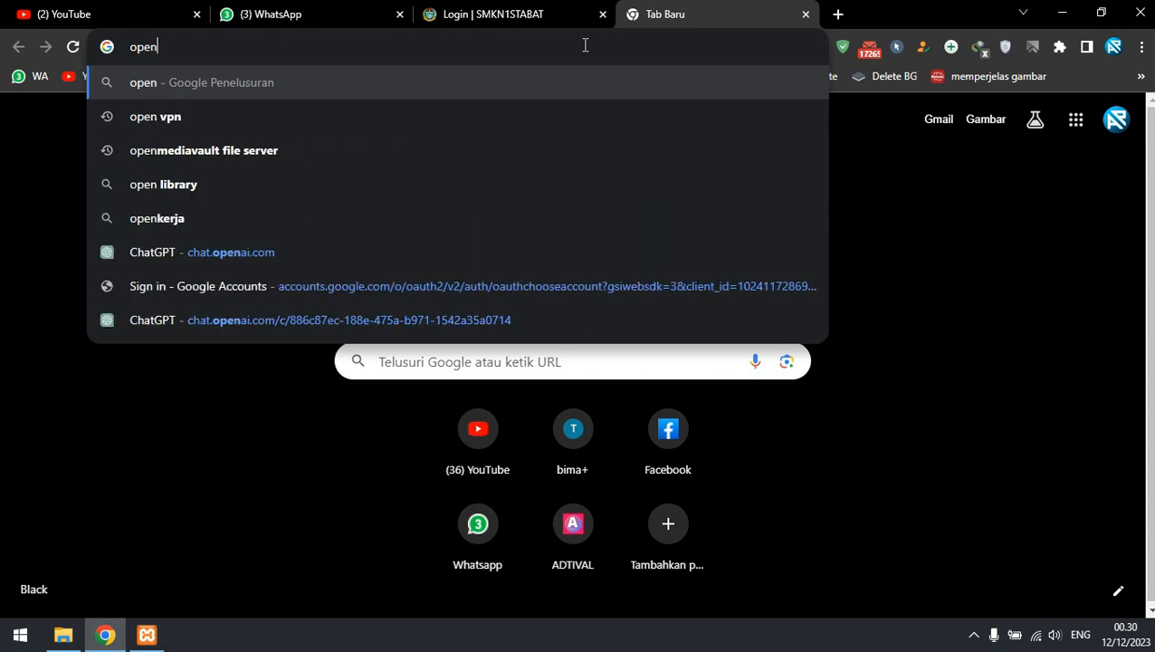
pyautogui.write(' vpn clien')
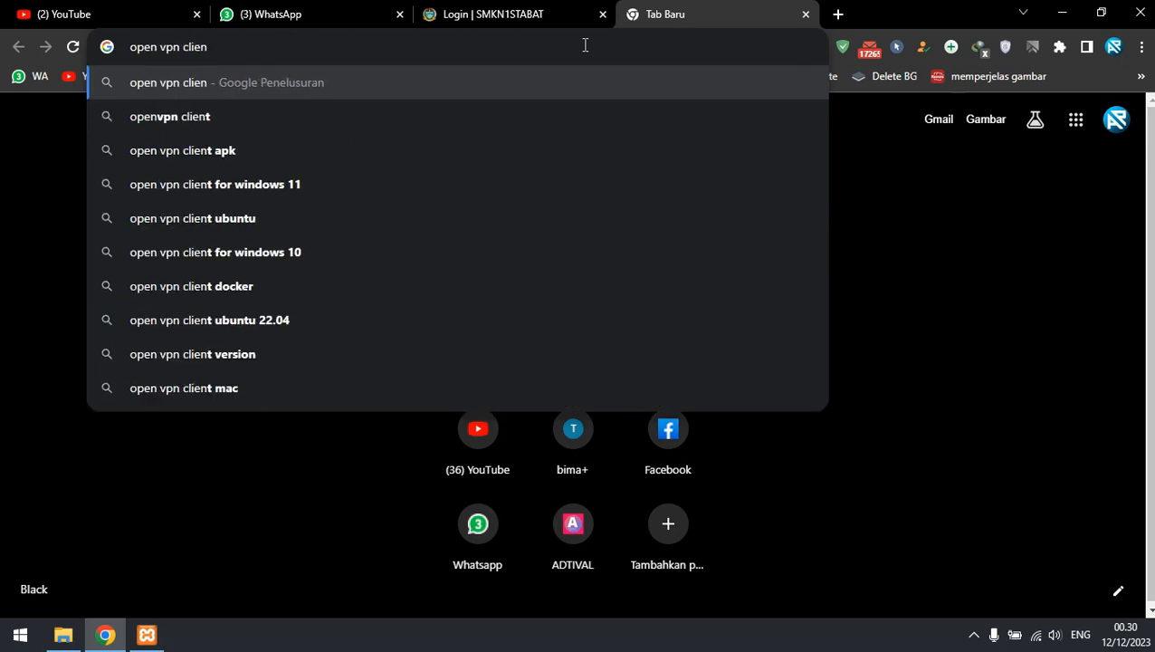
pyautogui.write('t')
pyautogui.press('Return')
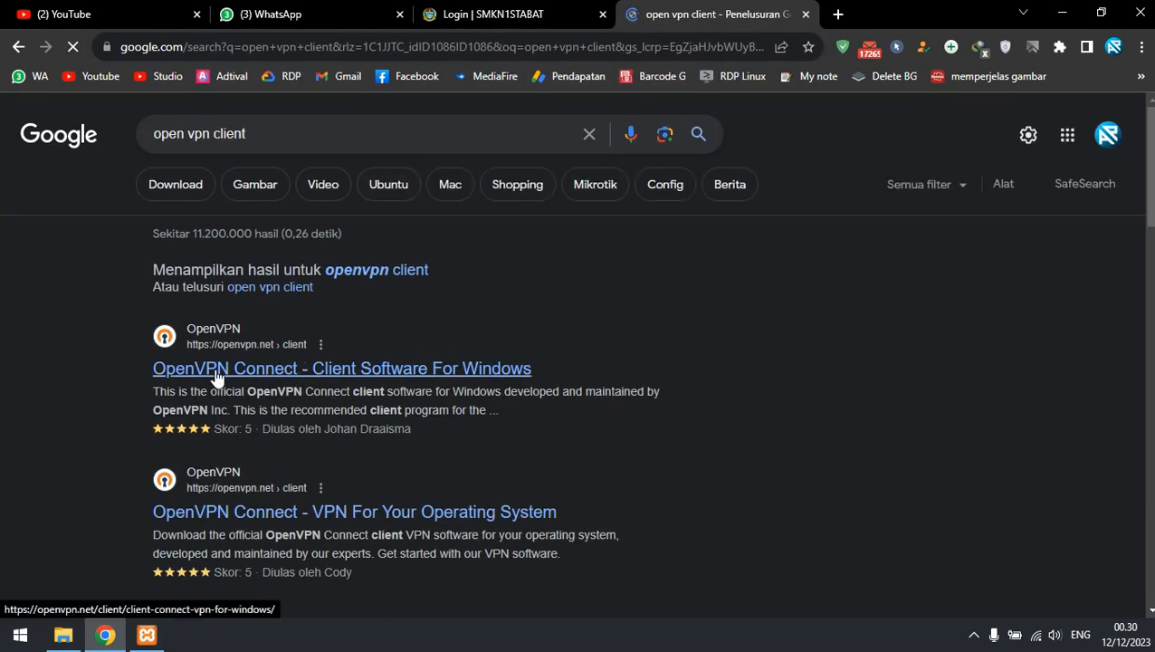
# - Open the OpenVPN Connect for Windows page from the search results and examine its download options
pyautogui.click(328, 368)
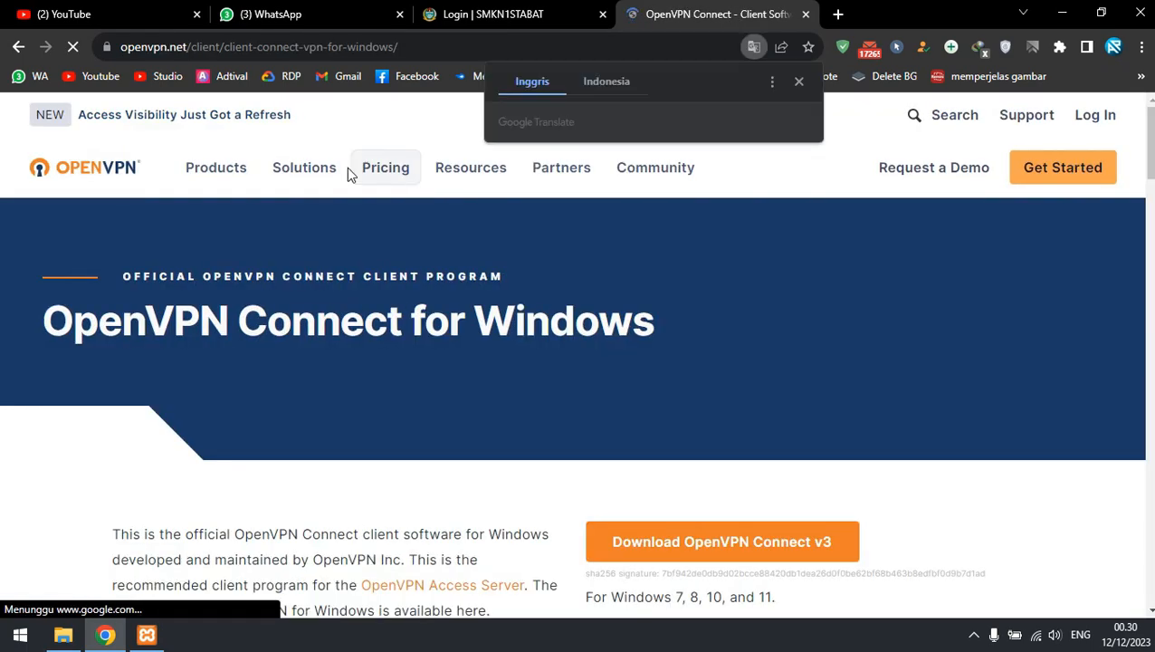
pyautogui.click(800, 81)
pyautogui.scroll(-4, 541, 330)
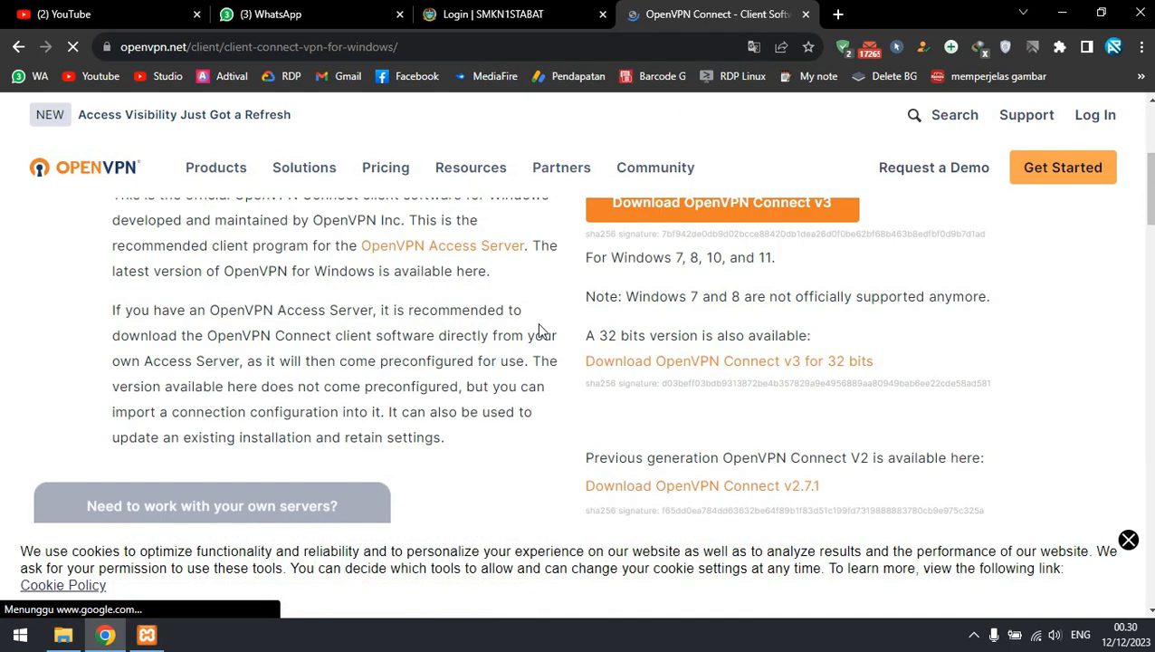
pyautogui.scroll(4, 572, 286)
pyautogui.scroll(-1, 436, 337)
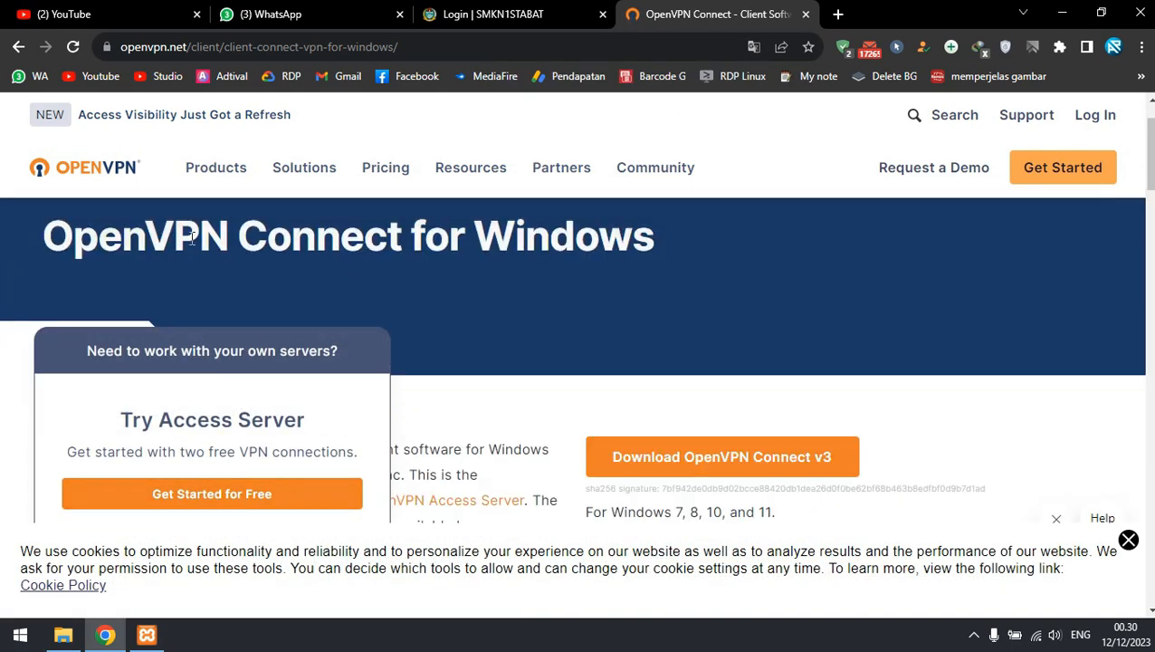
pyautogui.moveTo(191, 238); pyautogui.dragTo(579, 224)
pyautogui.scroll(-2, 636, 373)
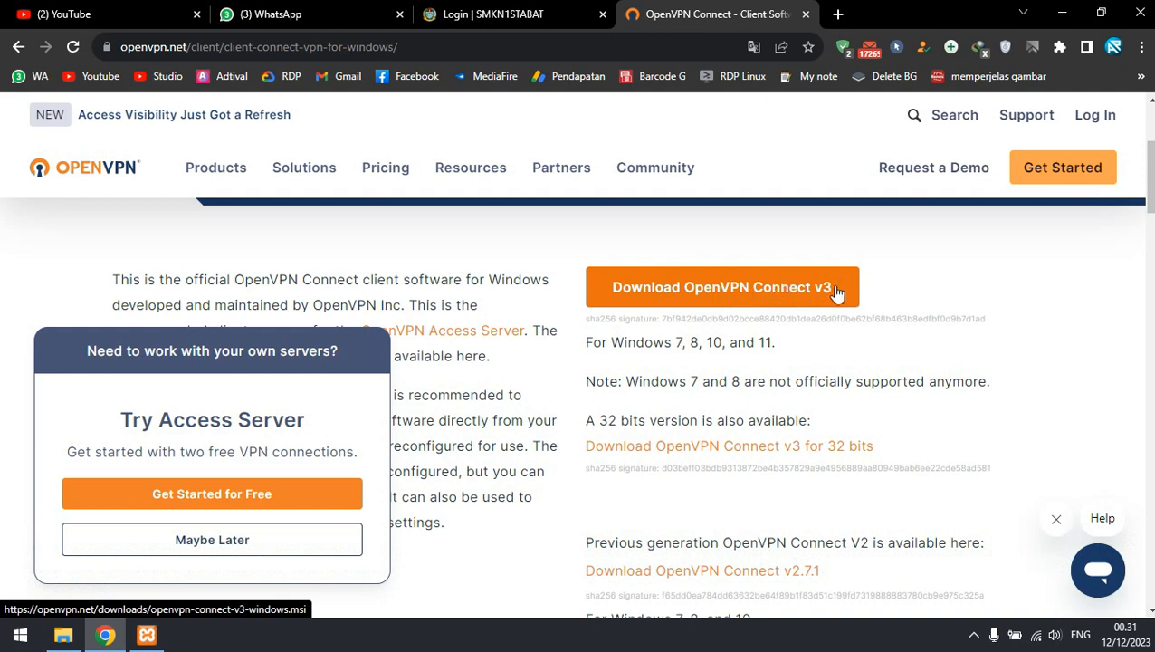
# - Start downloading the OpenVPN Connect v3 installer and cancel that download
pyautogui.click(806, 296)
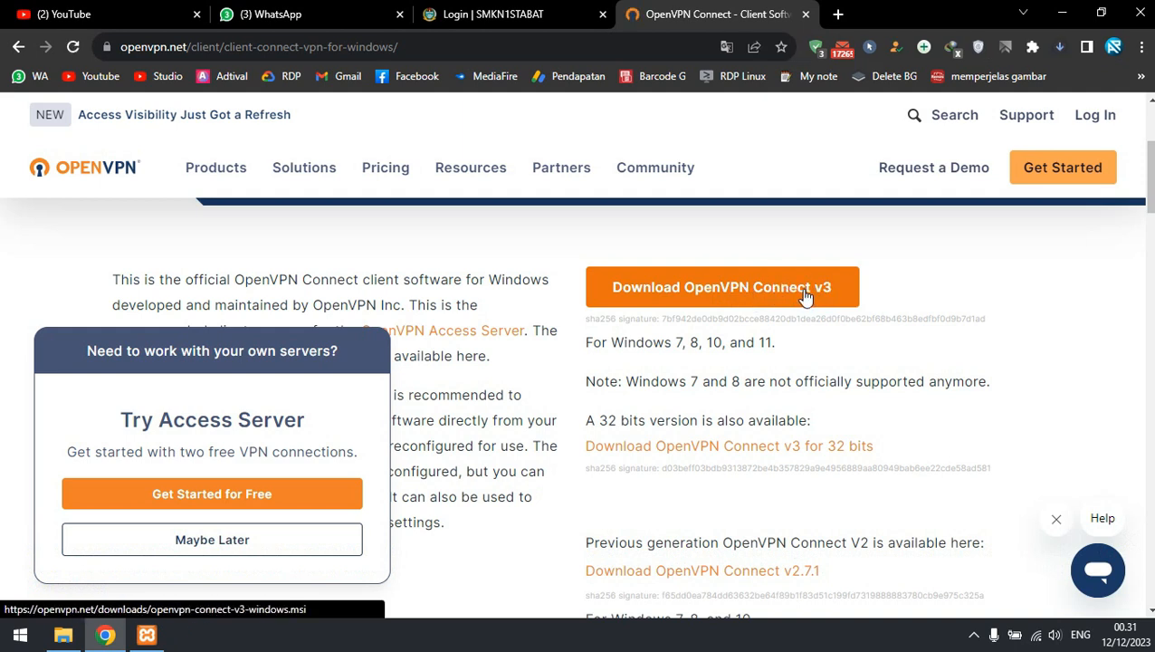
pyautogui.click(1061, 48)
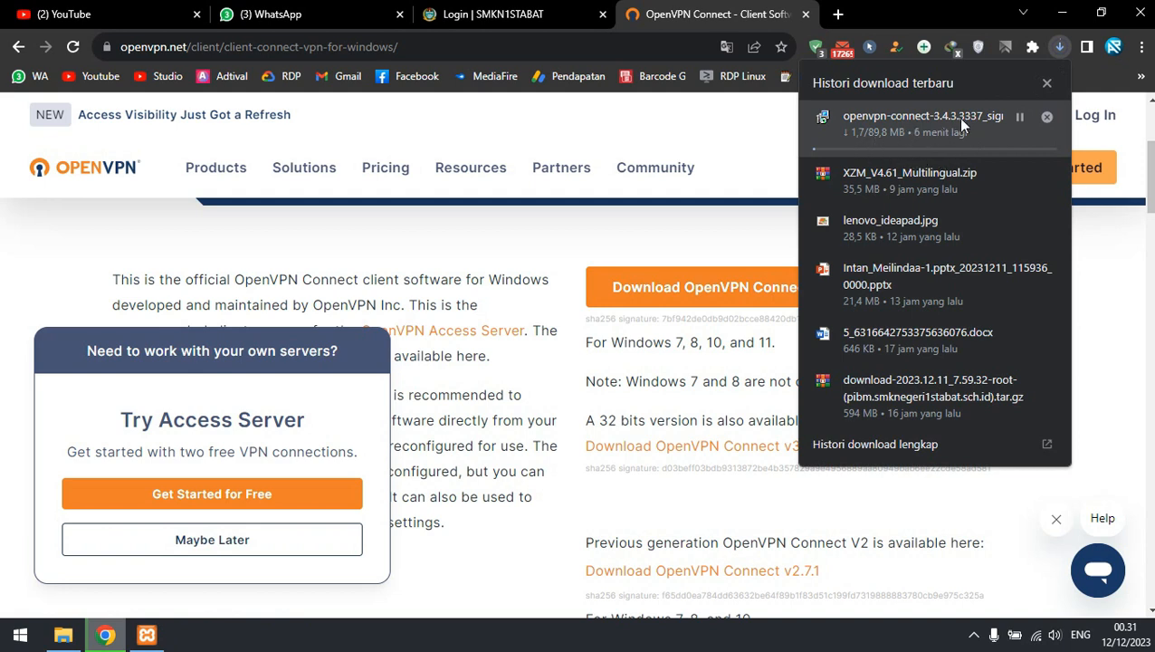
pyautogui.click(1045, 117)
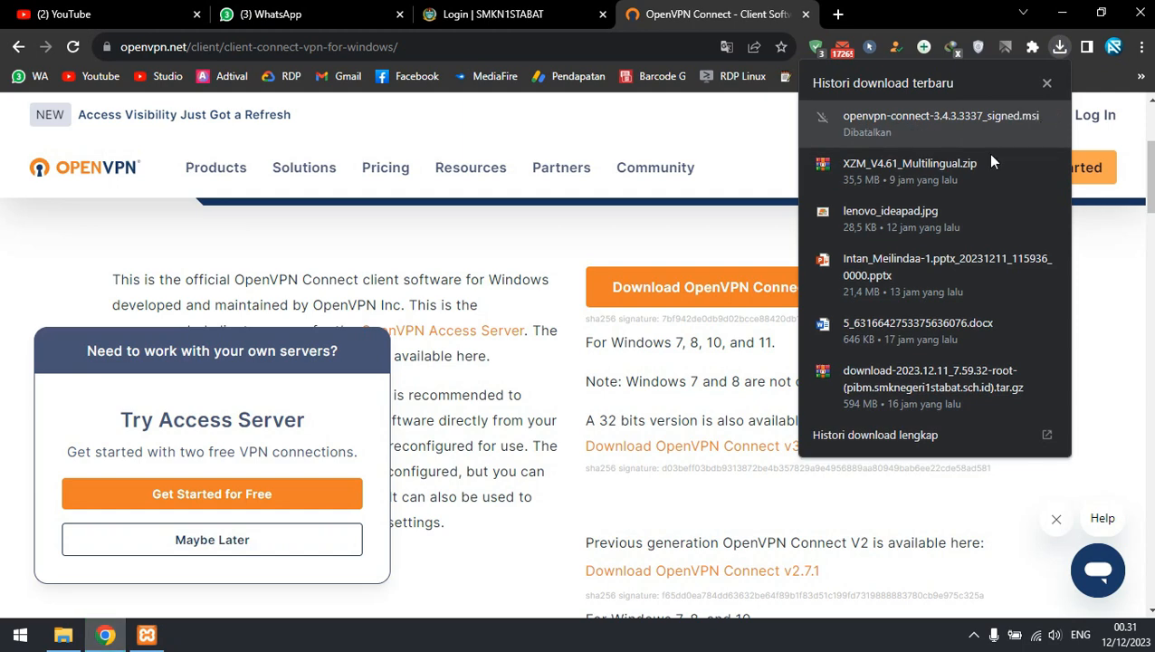
# - Switch to File Explorer and open the Downloads > Programs folder of the user profile on drive D
pyautogui.click(64, 634)
pyautogui.click(77, 252)
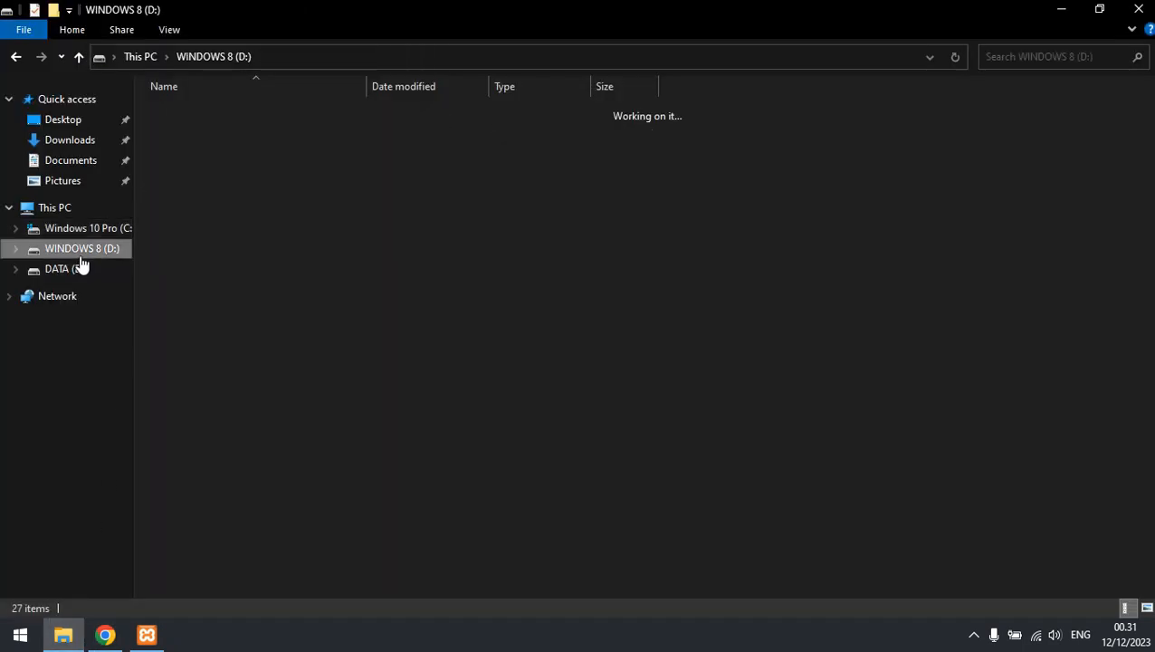
pyautogui.doubleClick(188, 363)
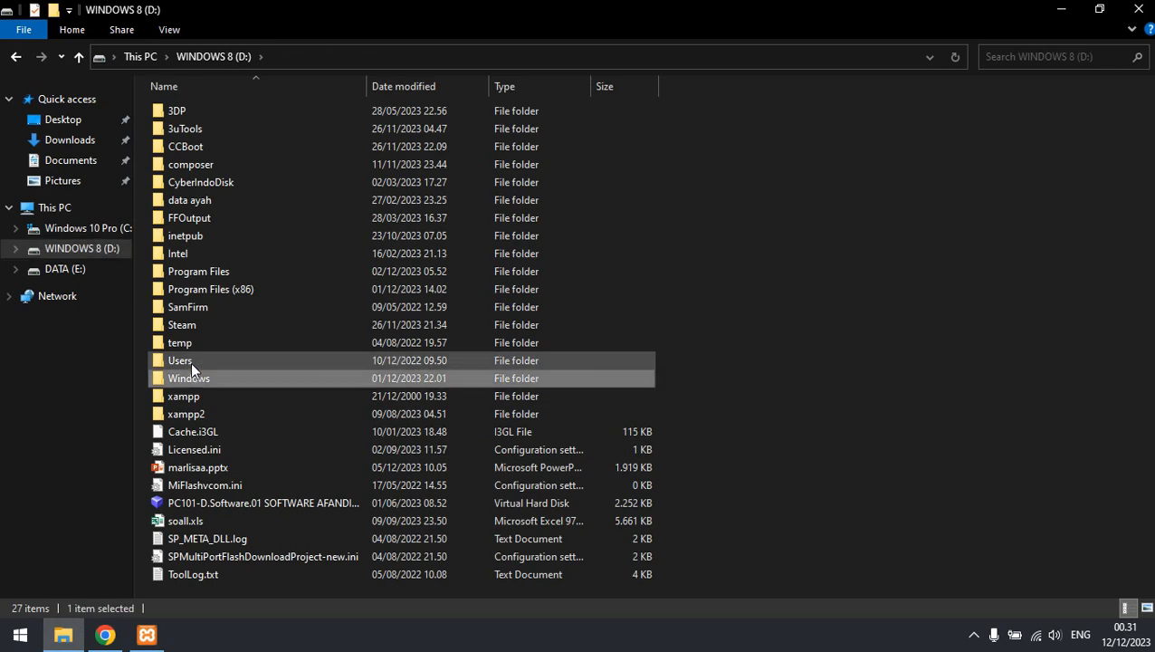
pyautogui.doubleClick(209, 126)
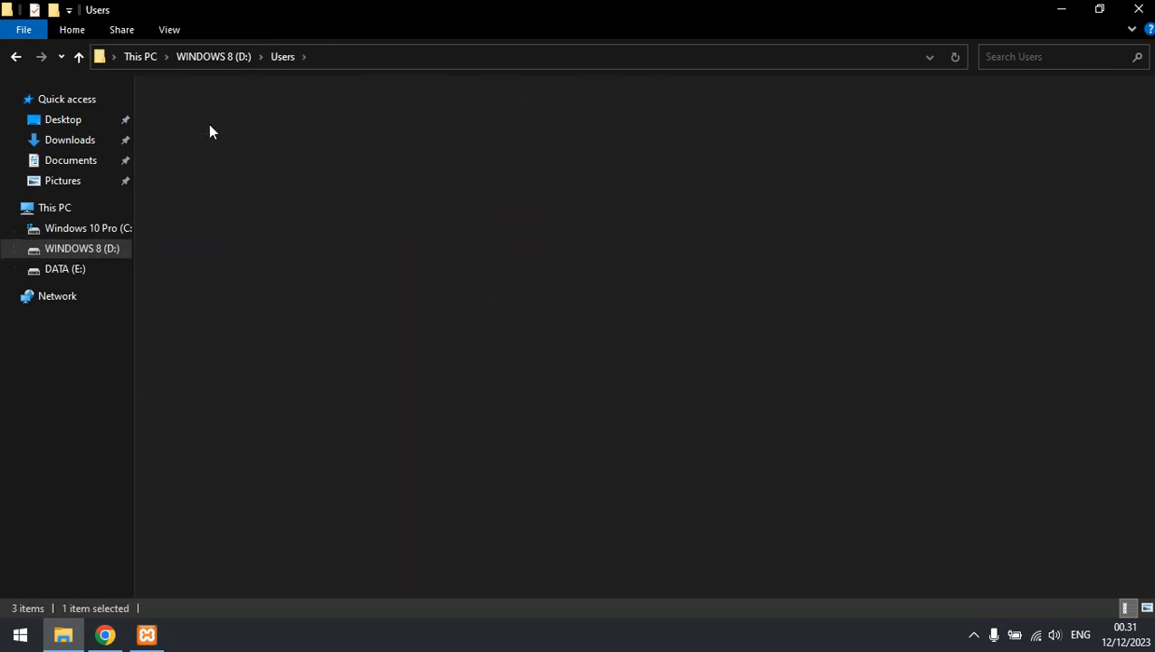
pyautogui.doubleClick(192, 378)
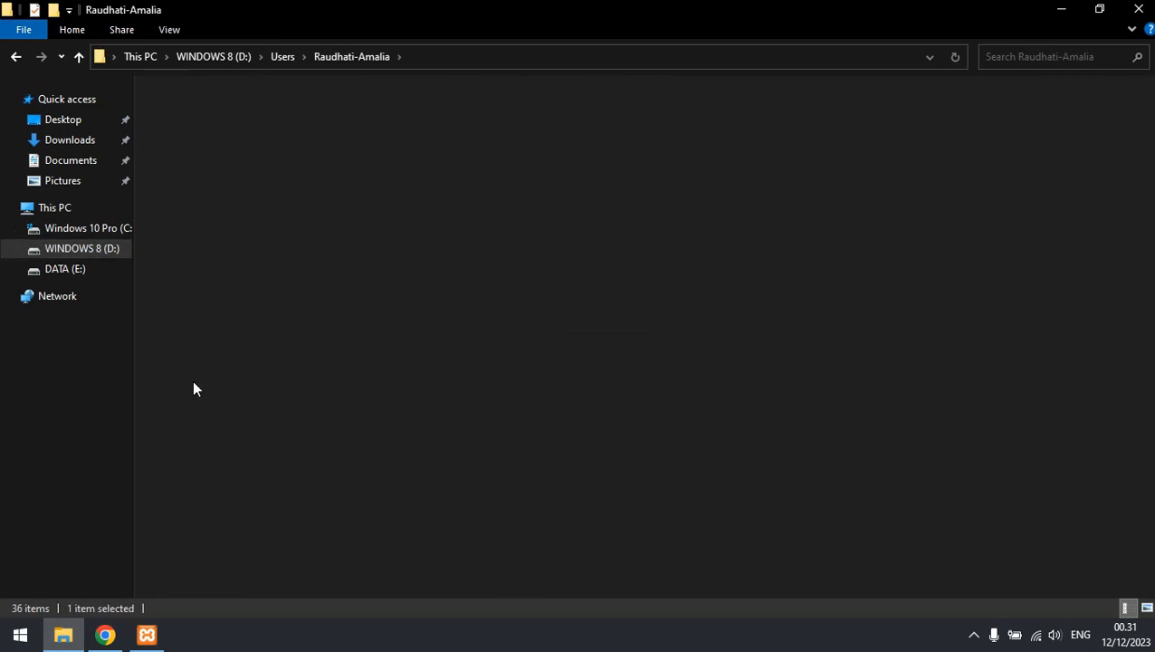
pyautogui.doubleClick(209, 270)
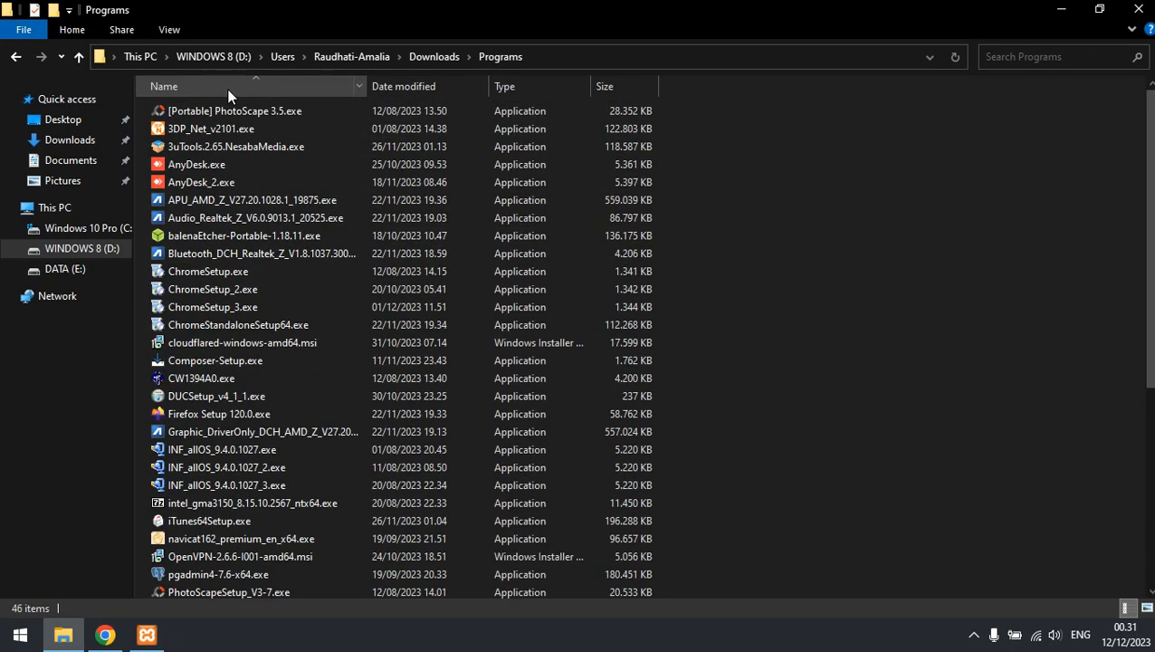
# - Find OpenVPN-2.6.6-I001-amd64.msi in the Programs folder and launch its installer
pyautogui.scroll(-1, 240, 478)
pyautogui.click(259, 517)
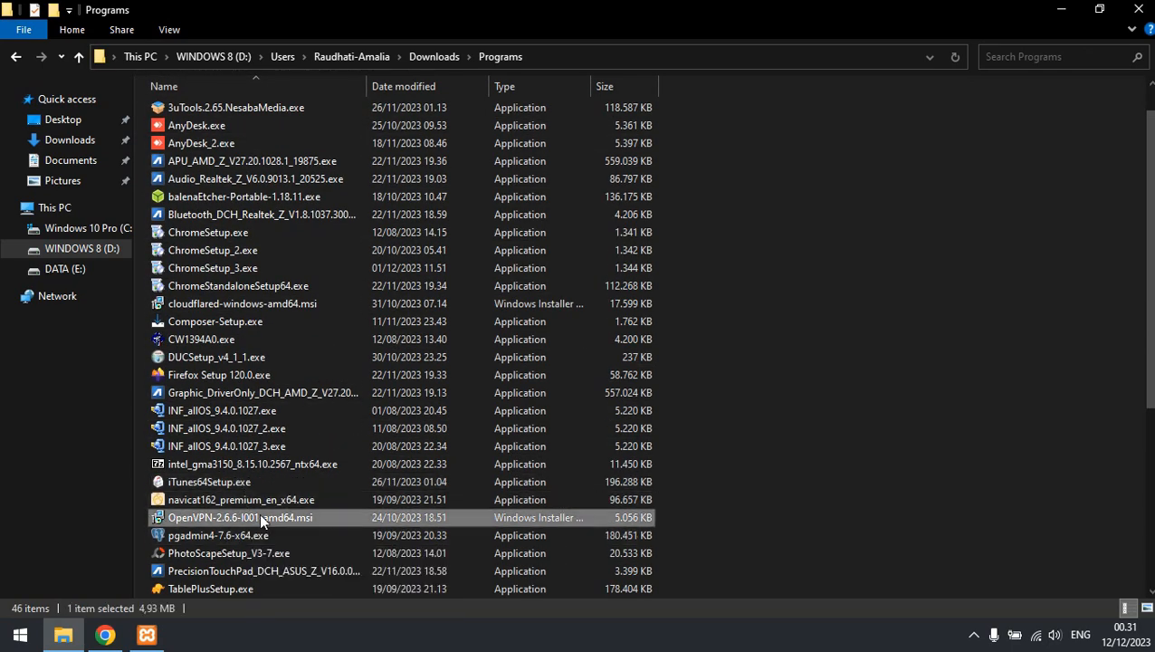
pyautogui.scroll(-1, 218, 496)
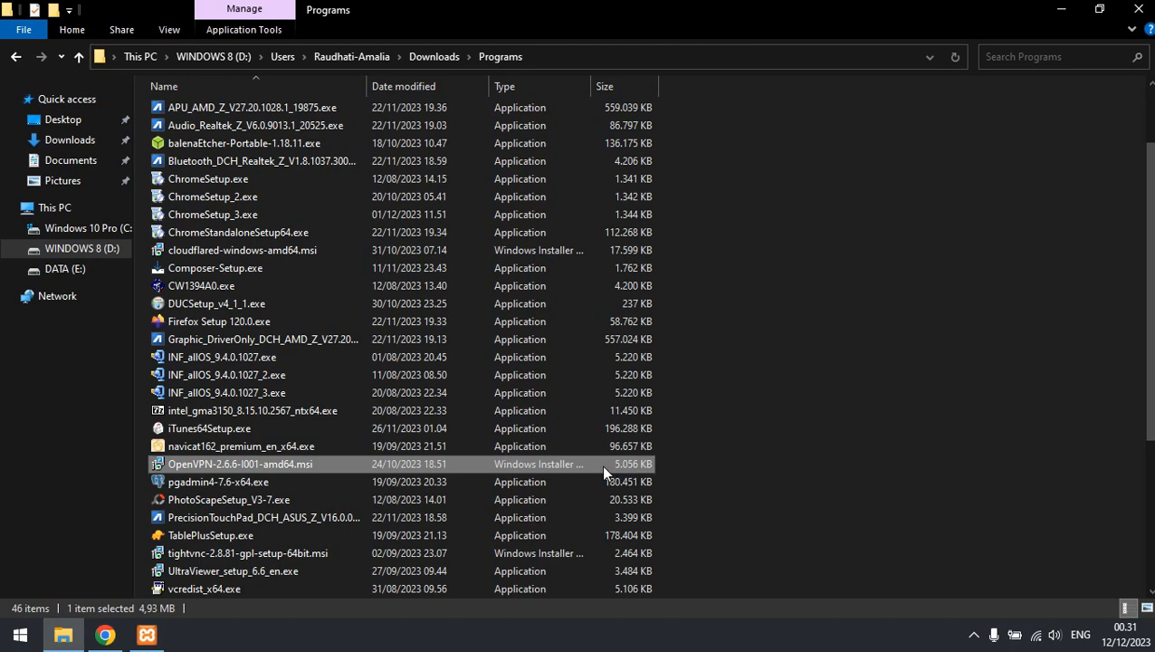
pyautogui.doubleClick(262, 463)
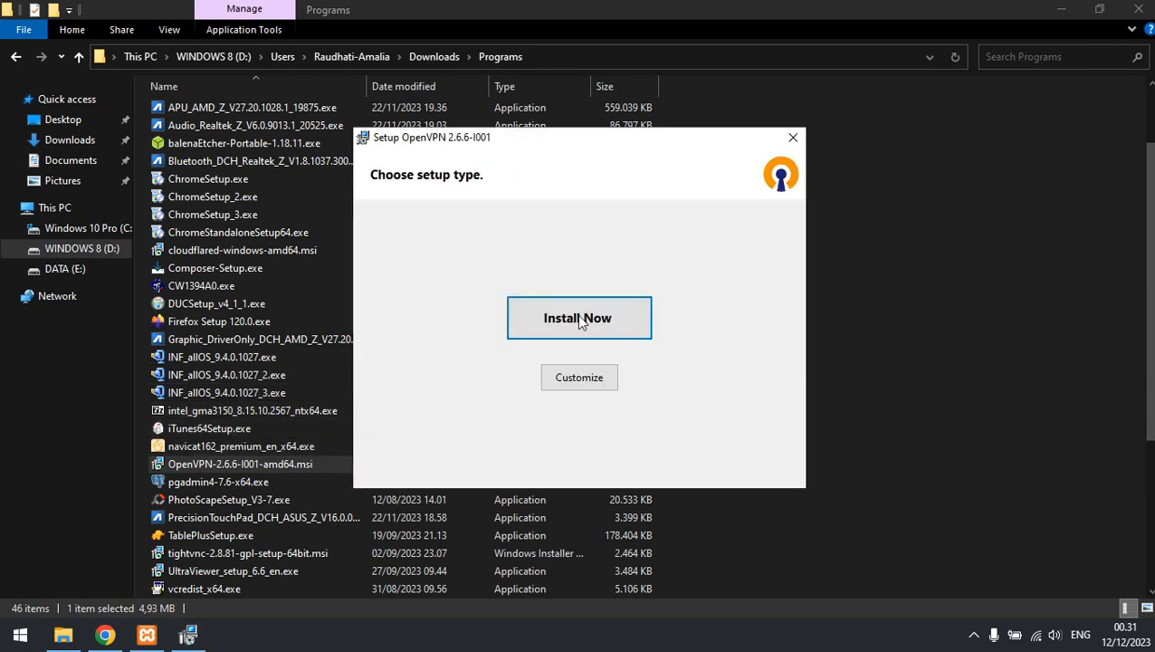
# - Choose the customized OpenVPN setup, review the feature tree and start installing with the default features
pyautogui.click(555, 380)
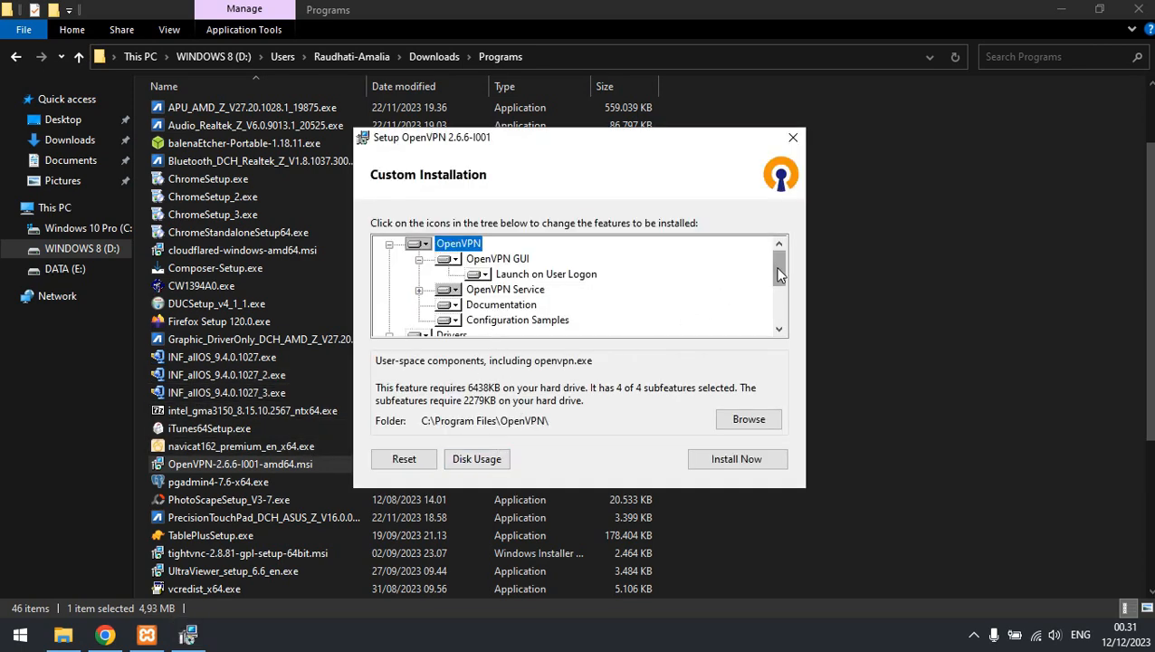
pyautogui.moveTo(780, 275); pyautogui.dragTo(741, 231)
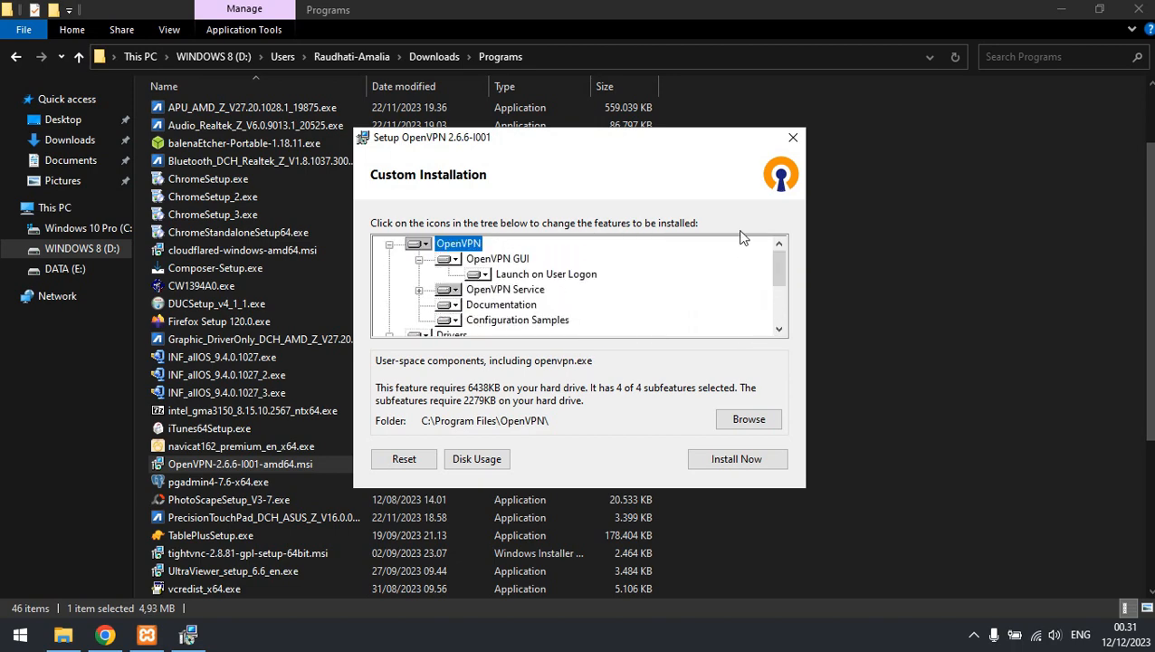
pyautogui.click(720, 463)
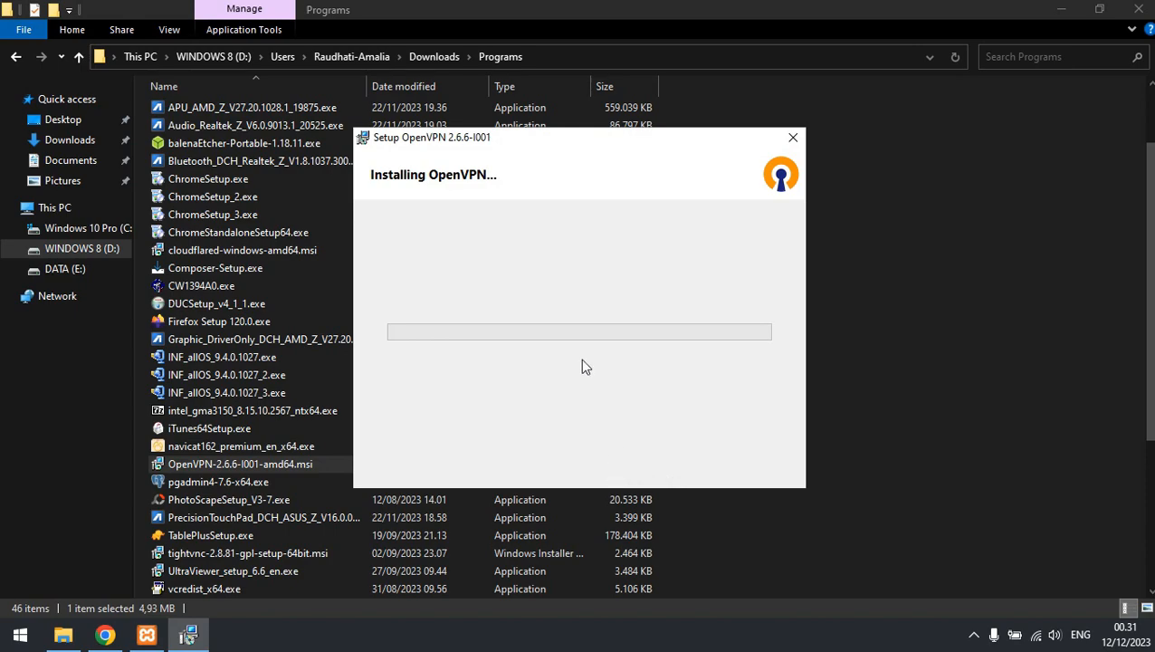
# - Close File Explorer and search Google for portmap io in the browser tab showing the OpenVPN page
pyautogui.click(1137, 11)
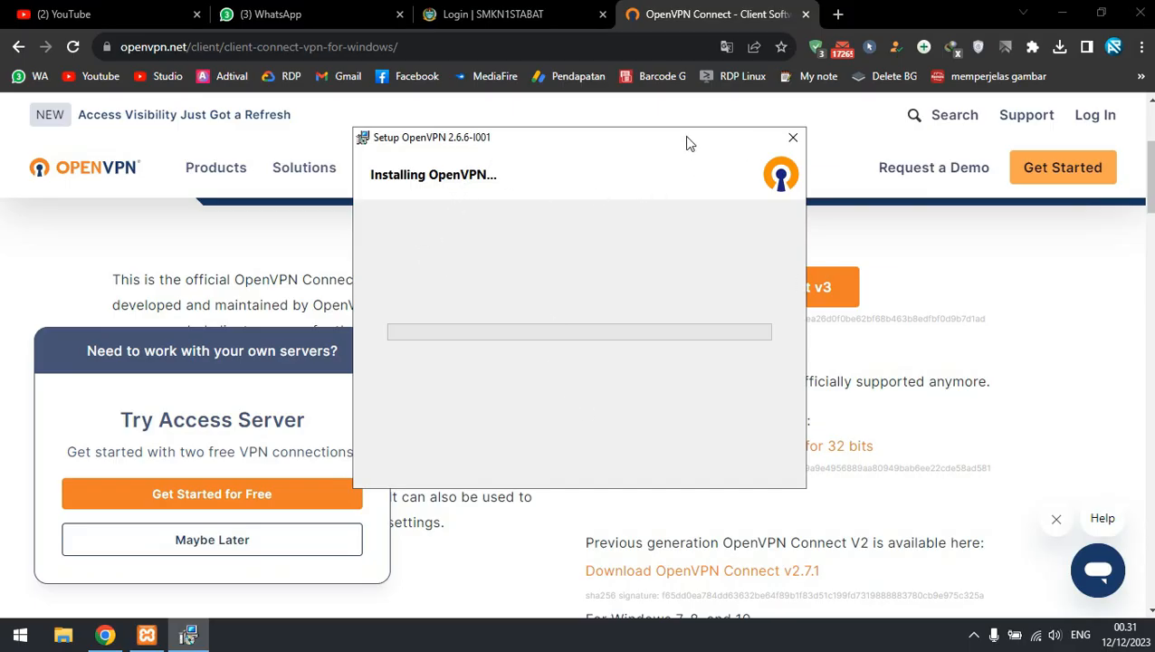
pyautogui.moveTo(688, 141); pyautogui.dragTo(682, 190)
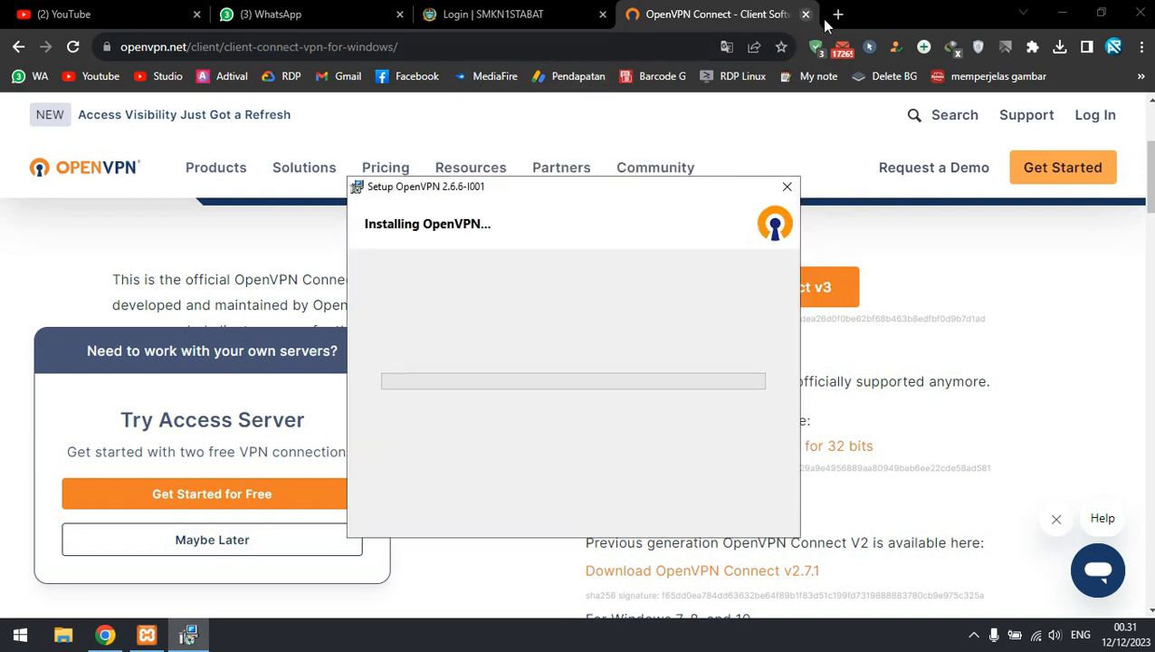
pyautogui.moveTo(430, 46); pyautogui.dragTo(113, 47)
pyautogui.click(433, 40)
pyautogui.moveTo(471, 46); pyautogui.dragTo(62, 58)
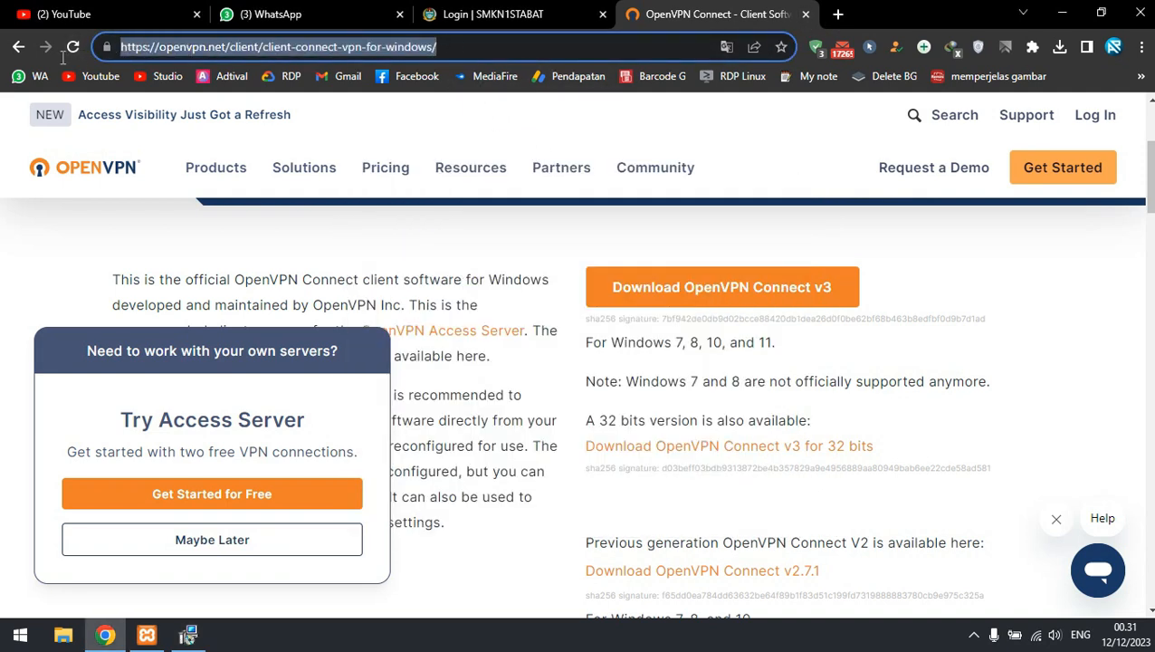
pyautogui.press('BackSpace')
pyautogui.click(107, 54)
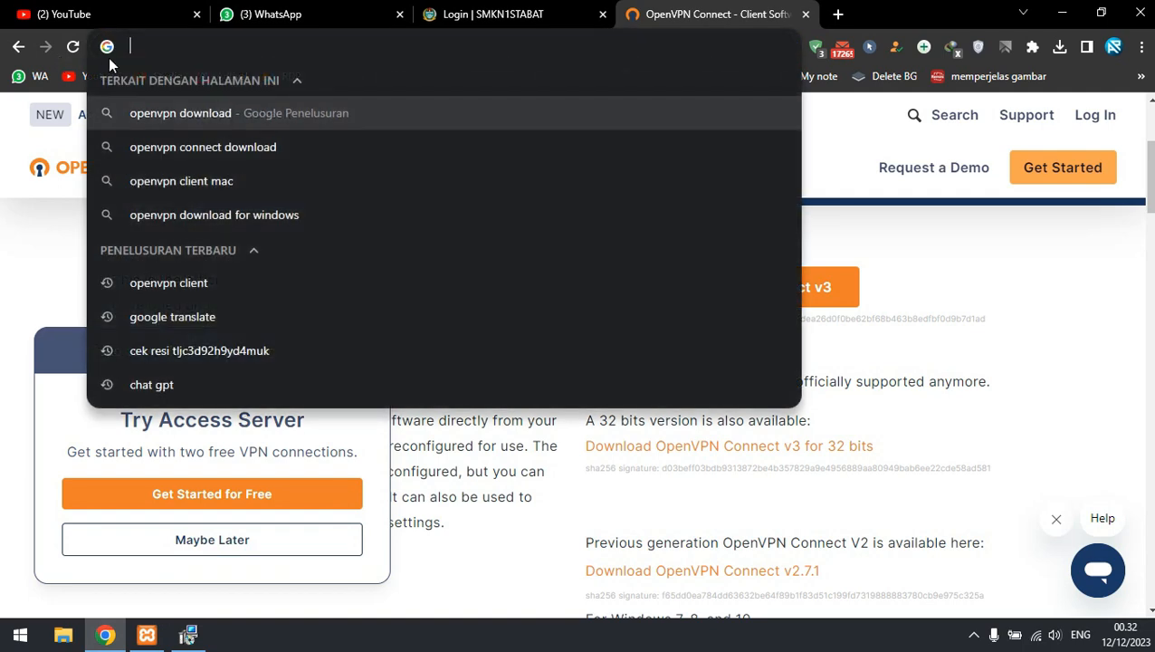
pyautogui.write('port')
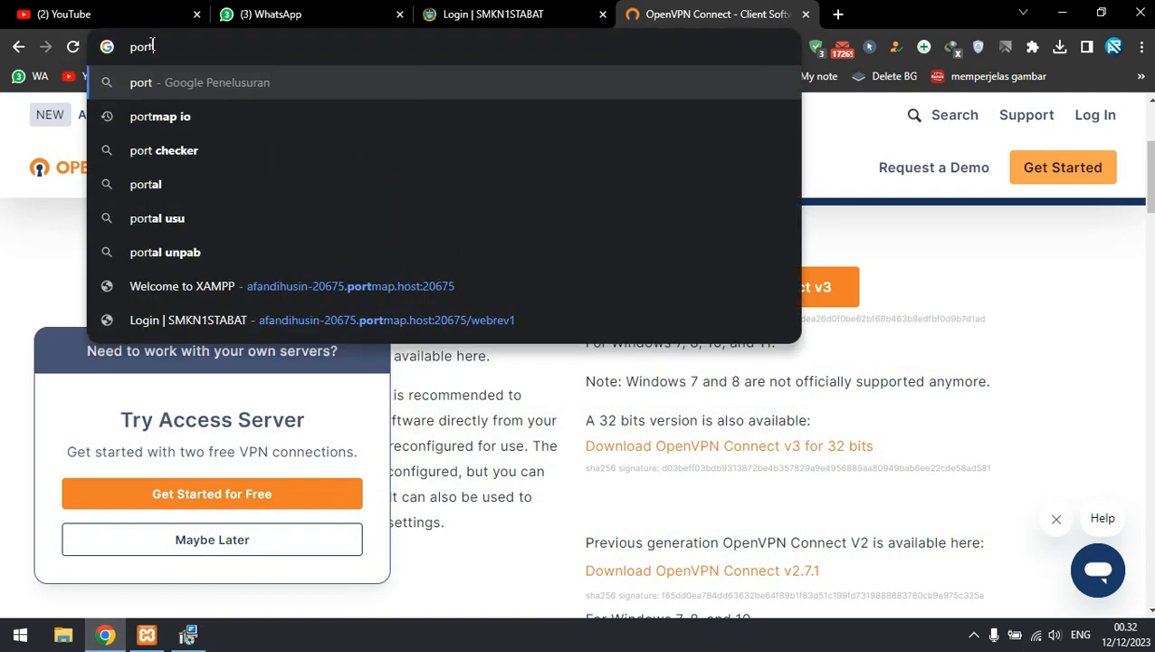
pyautogui.click(198, 115)
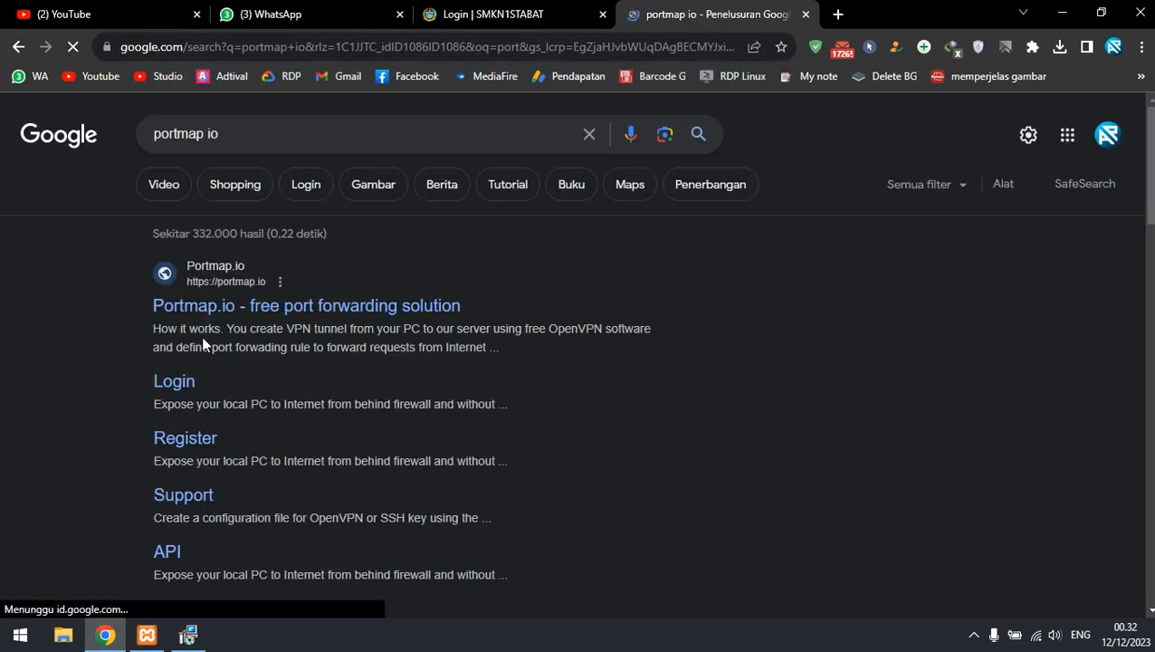
# - Open the Portmap.io free port forwarding site from the search results and go to its login page
pyautogui.click(294, 305)
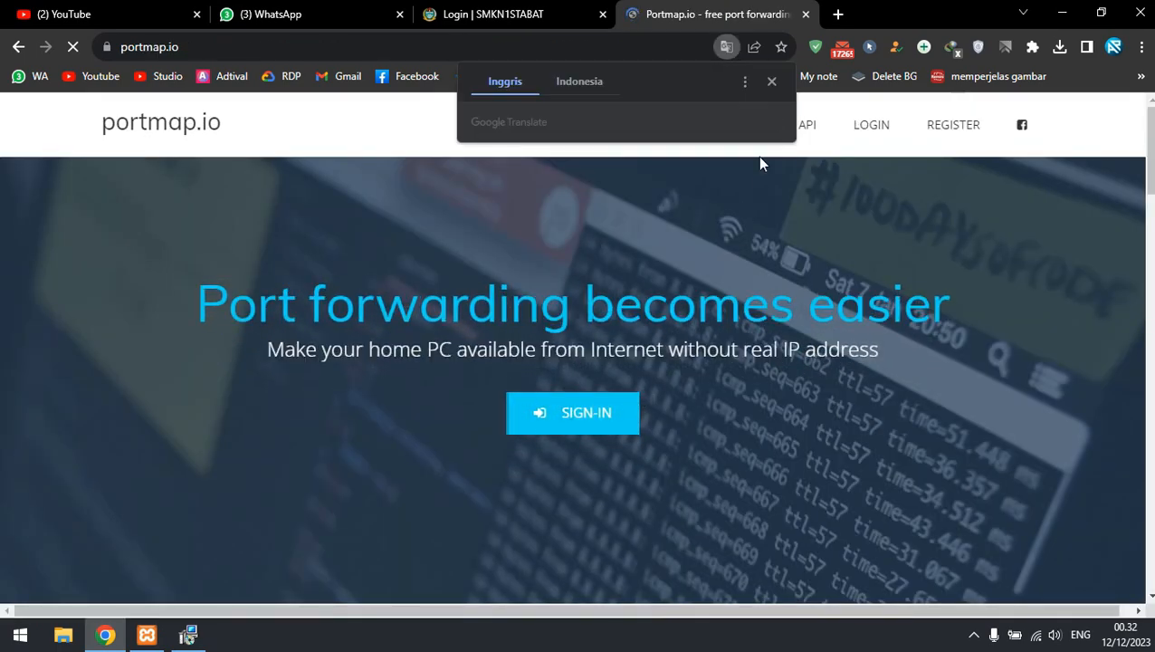
pyautogui.click(774, 82)
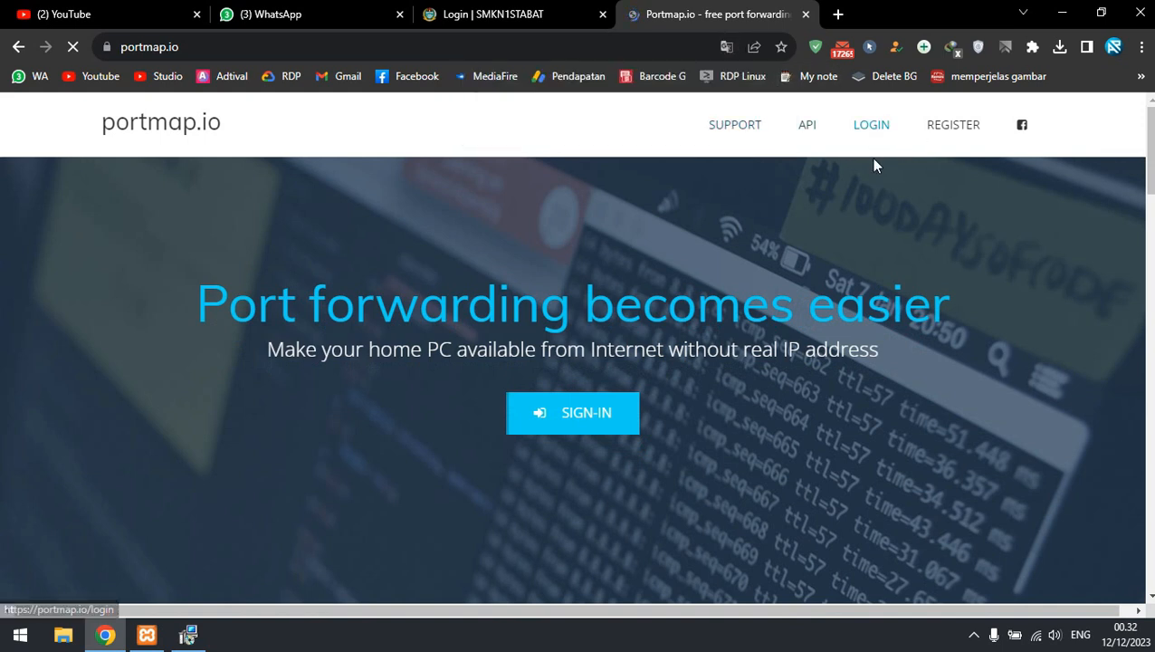
pyautogui.click(874, 126)
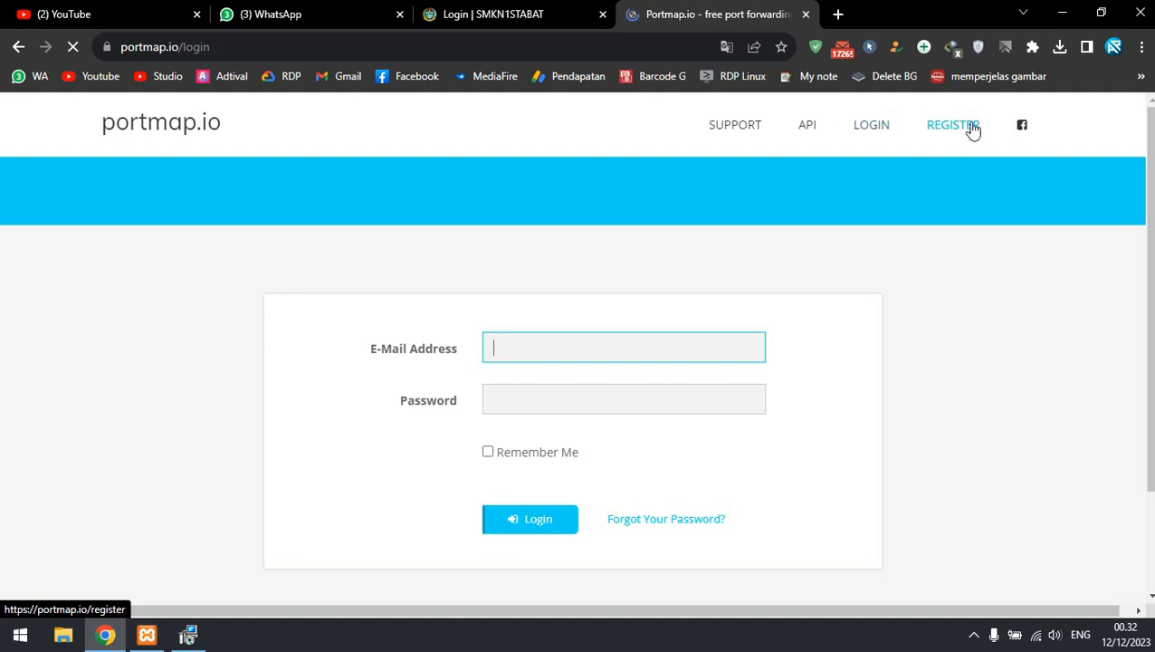
# - Try to log in to Portmap.io with a suggested account e-mail and the account password, and return to the previous page
pyautogui.click(625, 354)
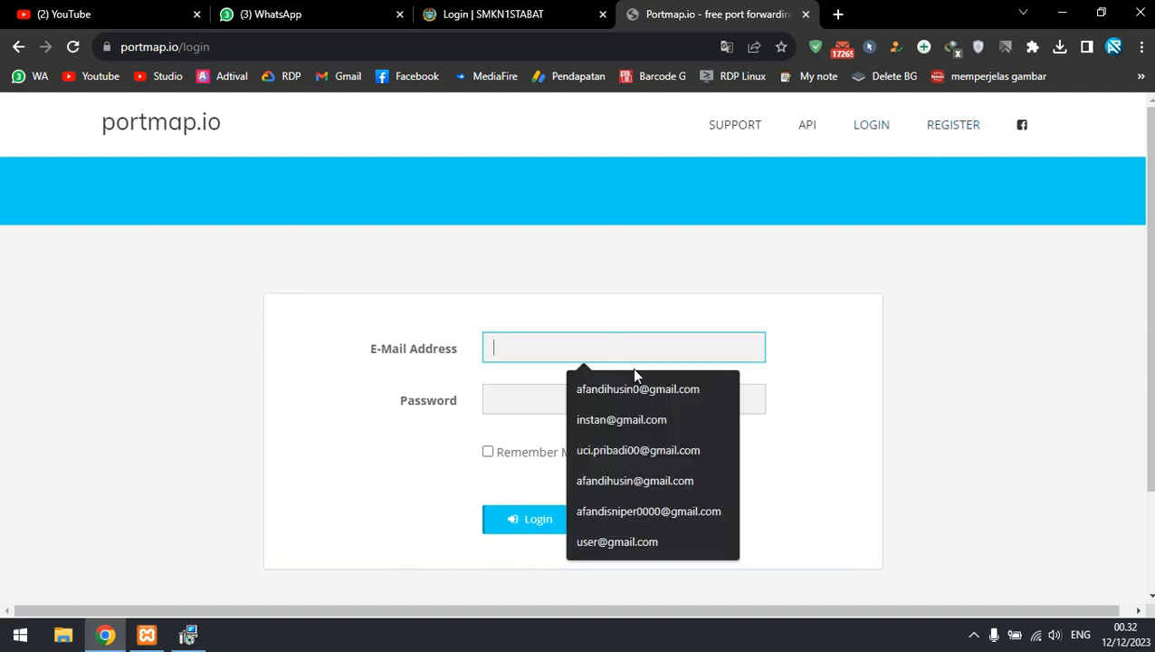
pyautogui.click(641, 389)
pyautogui.click(574, 401)
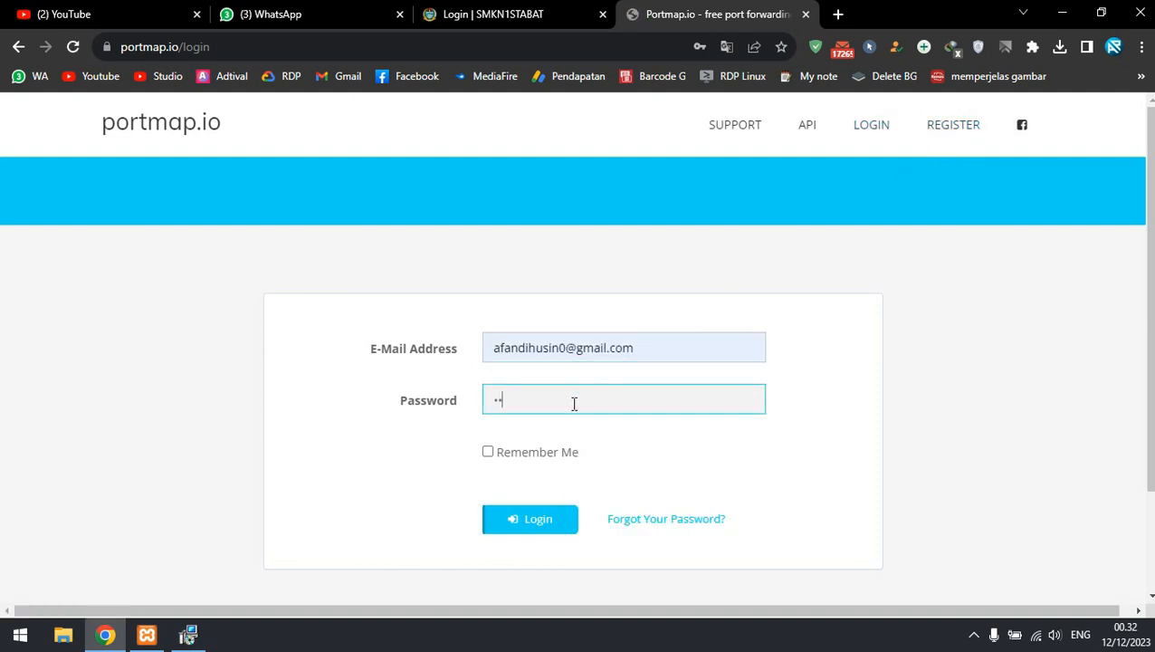
pyautogui.press('Return')
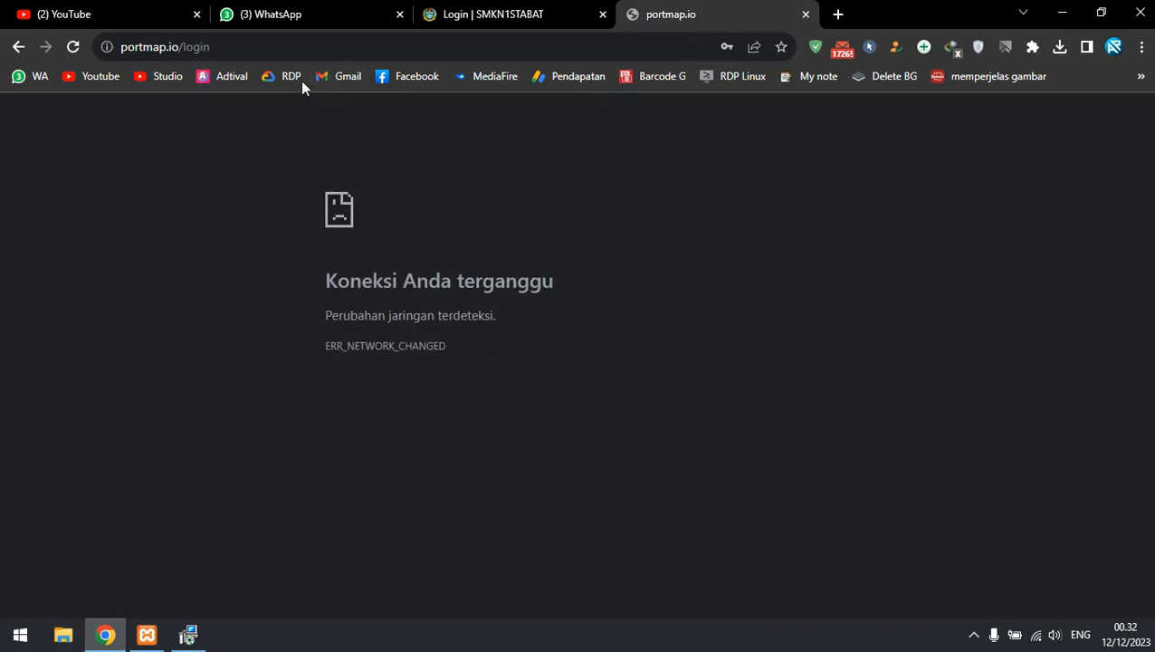
pyautogui.click(17, 46)
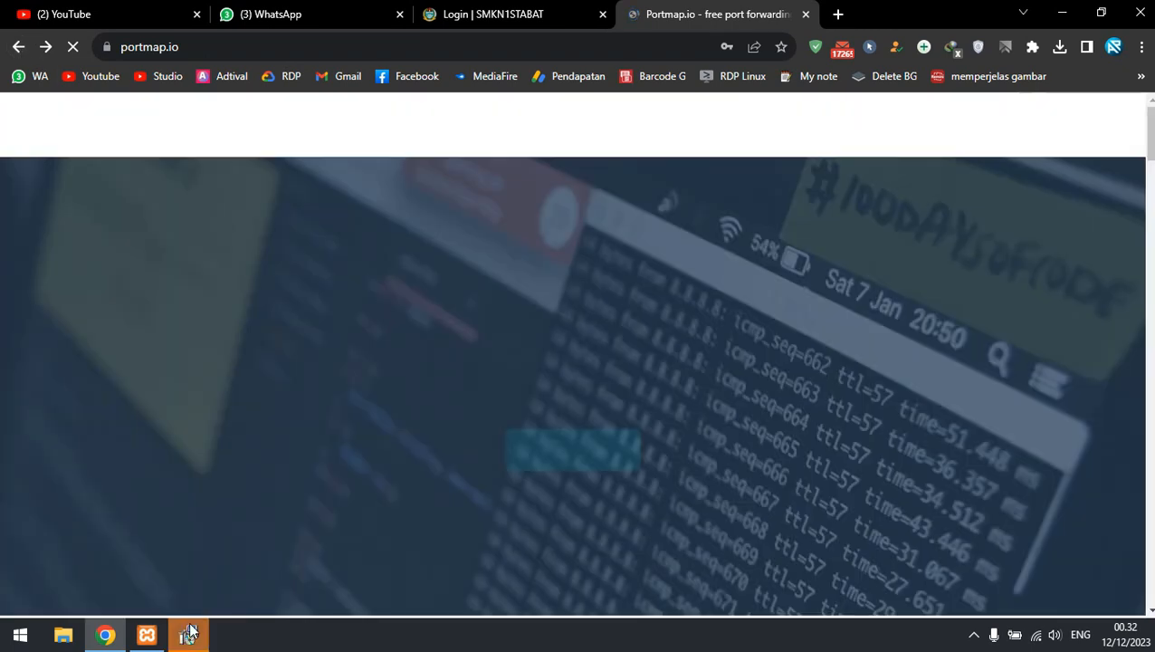
# - Close the completed OpenVPN 2.6.6 setup and dismiss the OpenVPN GUI notice about missing connection profiles
pyautogui.click(189, 634)
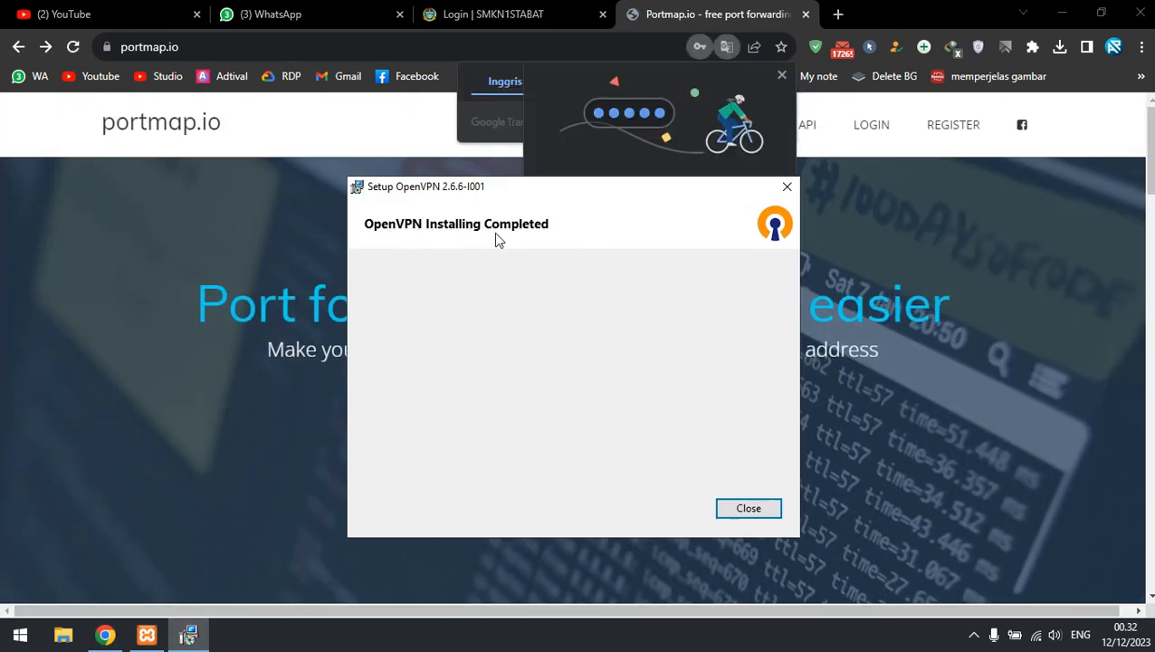
pyautogui.click(771, 505)
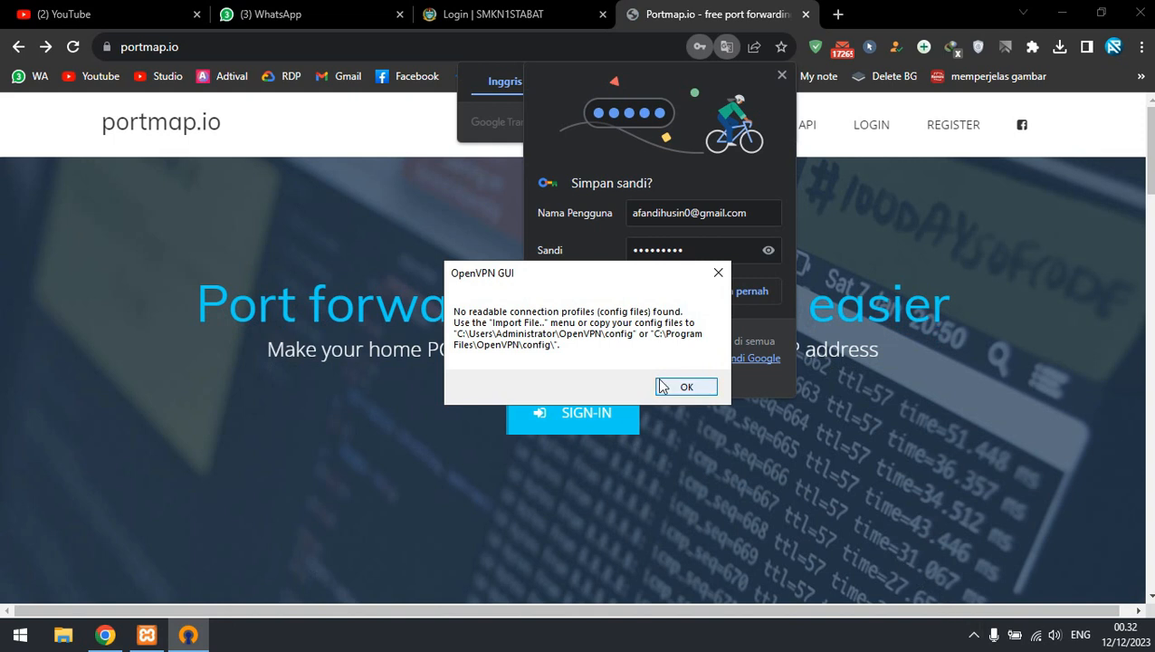
pyautogui.click(681, 387)
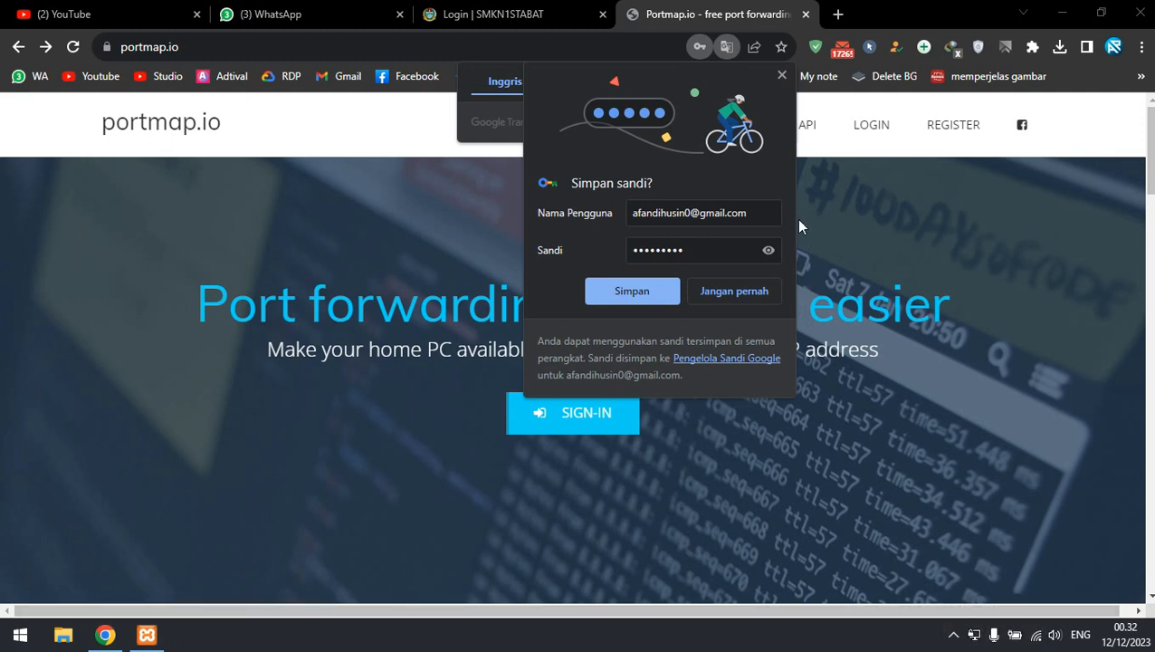
# - Decline saving the Portmap.io password in the browser and open the login page again
pyautogui.click(955, 219)
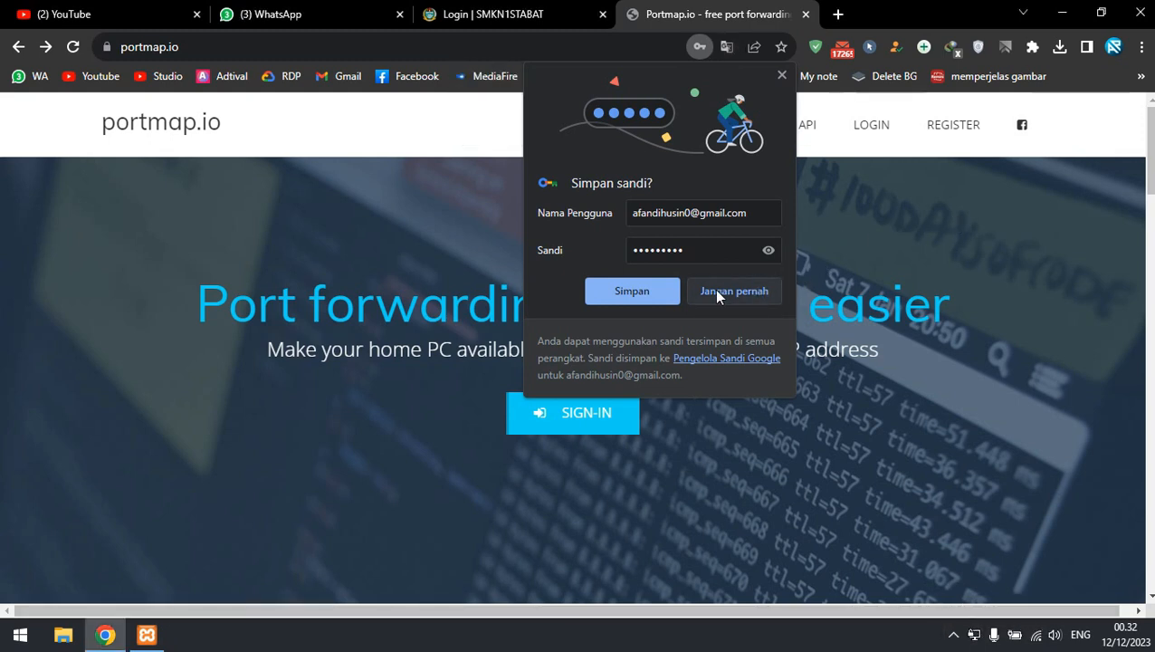
pyautogui.click(755, 294)
pyautogui.click(873, 145)
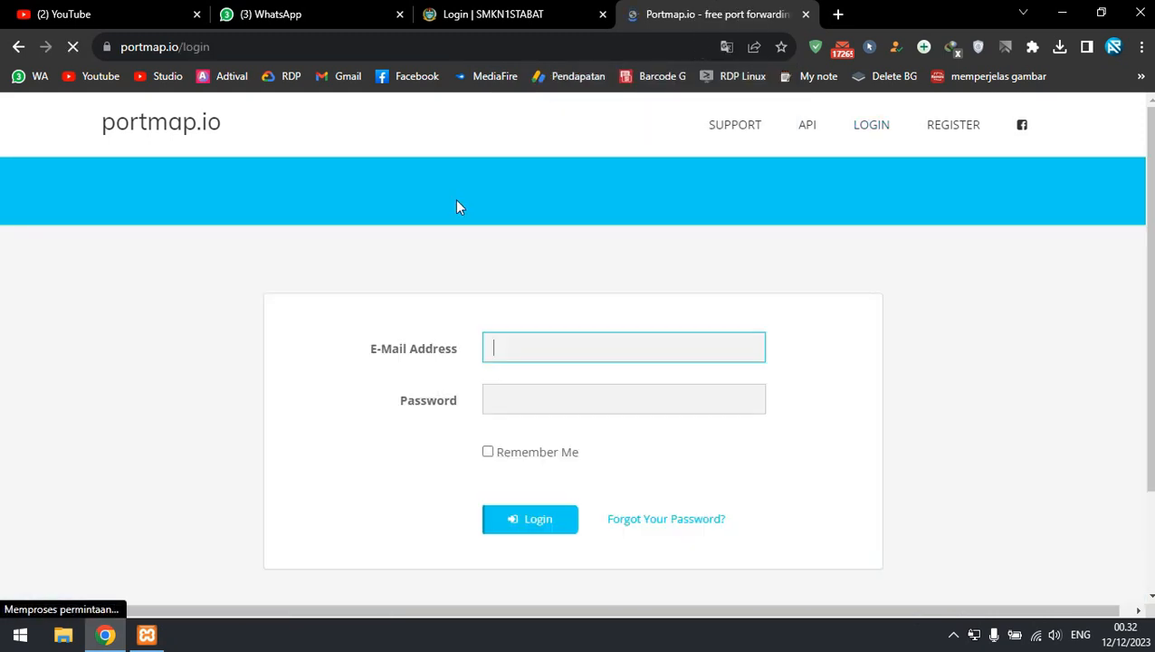
# - Try the Portmap.io login again with the same account e-mail and the account password
pyautogui.click(540, 359)
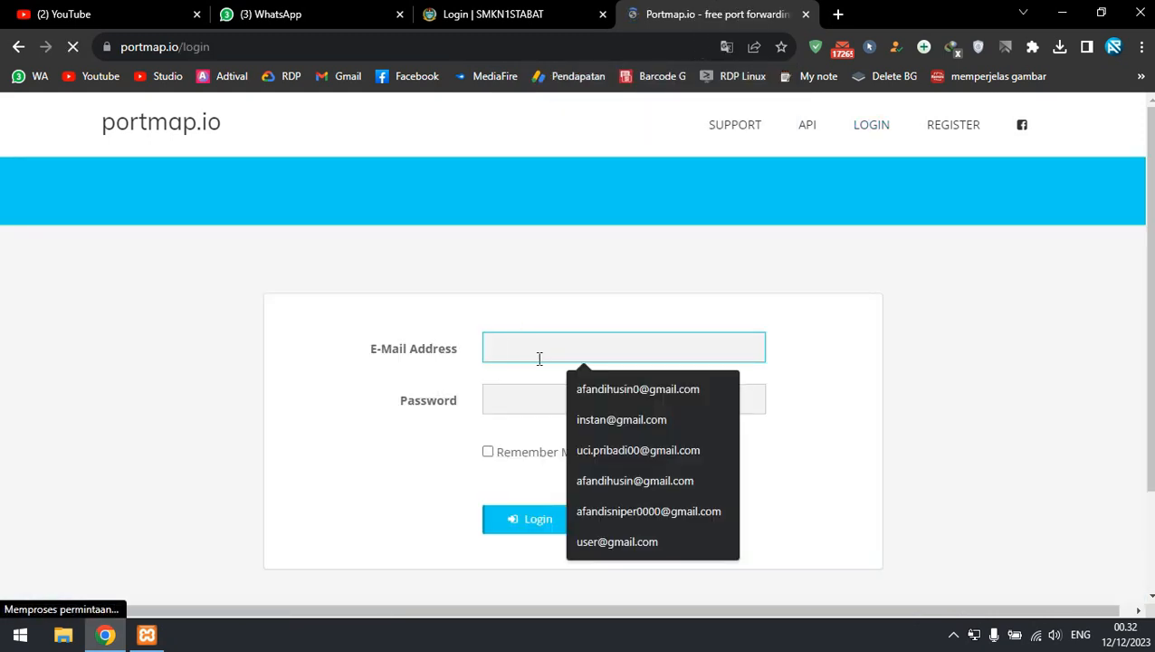
pyautogui.click(608, 396)
pyautogui.click(611, 395)
pyautogui.write('•')
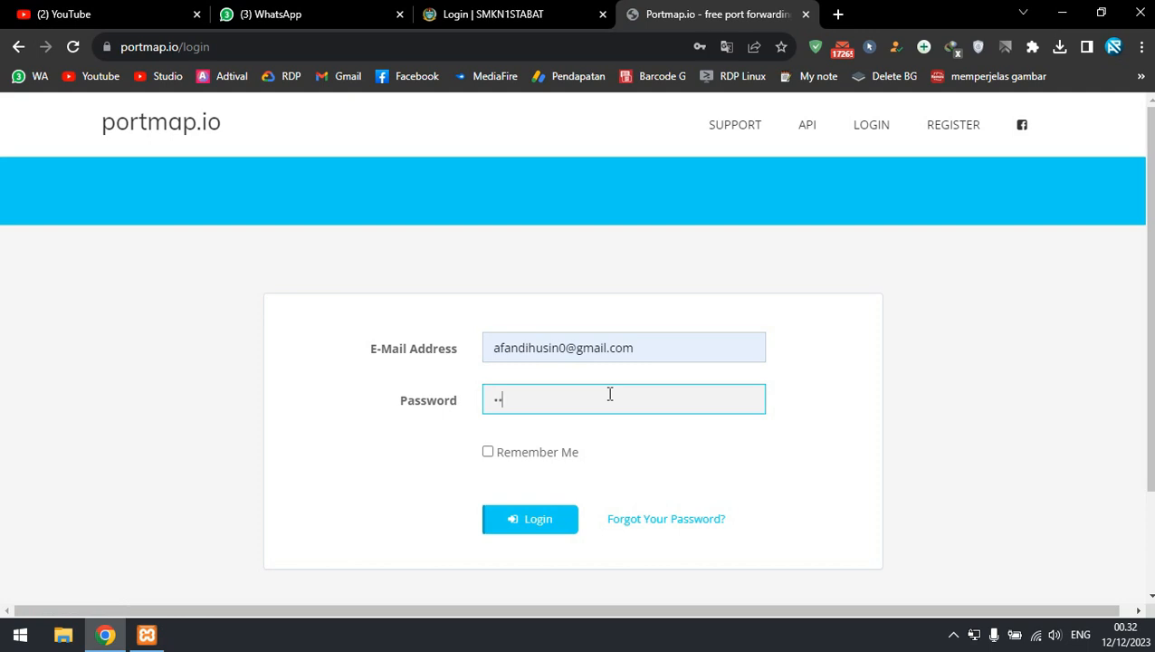
pyautogui.press('Return')
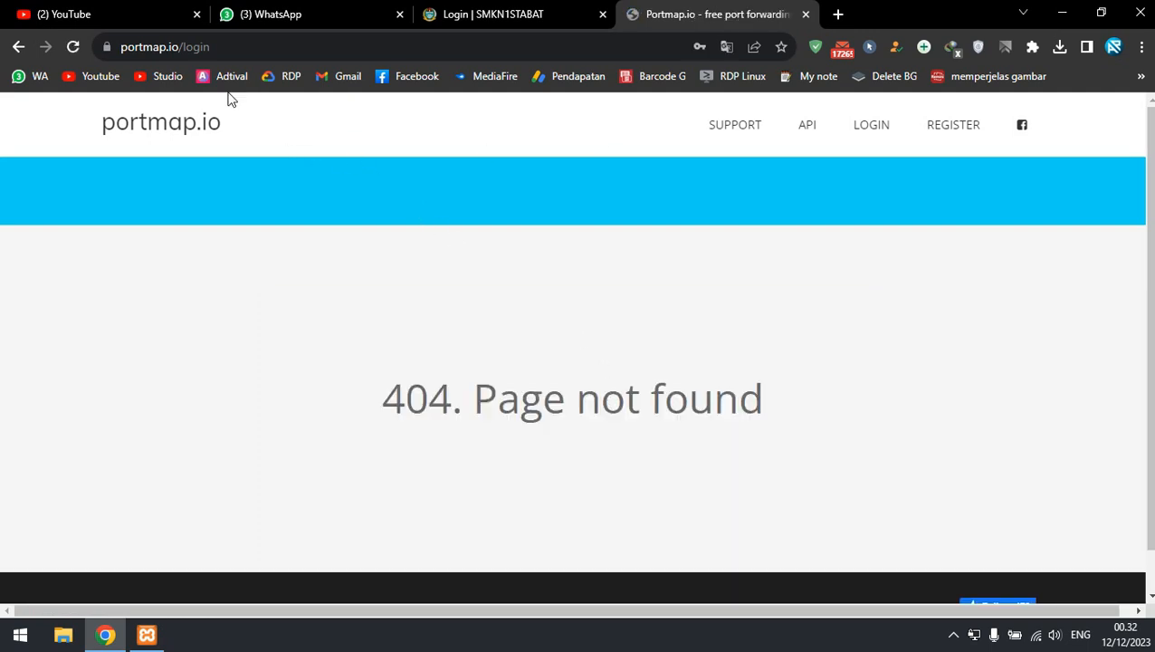
# - Remove the login path from the web address and load the portmap.io home page
pyautogui.moveTo(220, 52); pyautogui.dragTo(179, 52)
pyautogui.press('BackSpace')
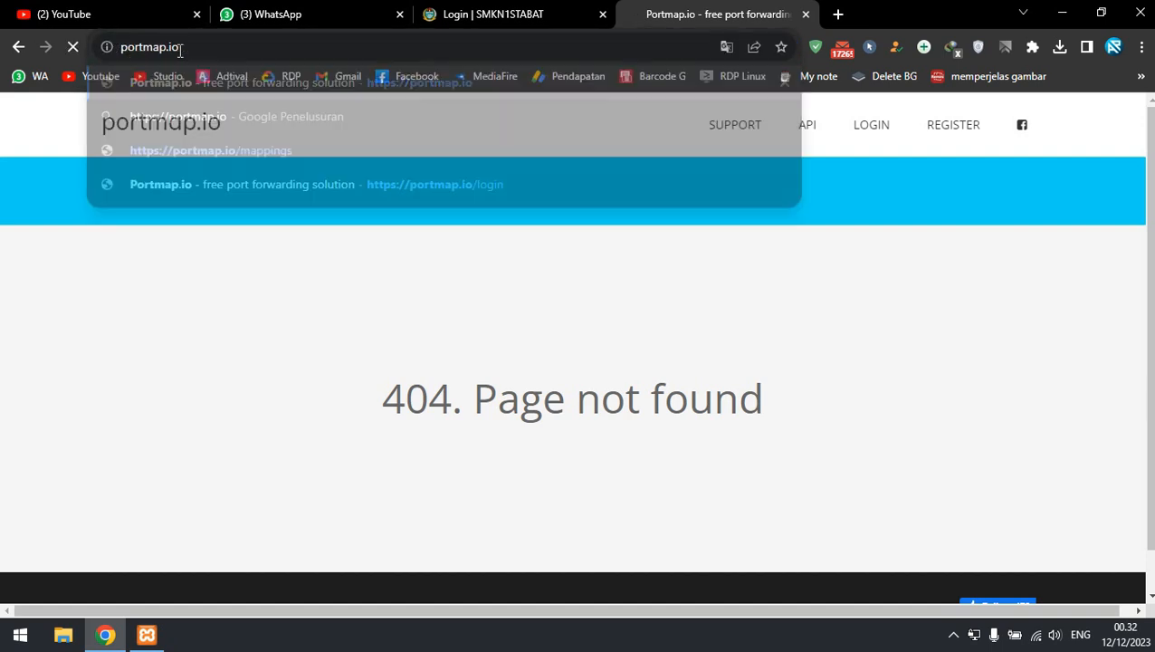
pyautogui.press('Return')
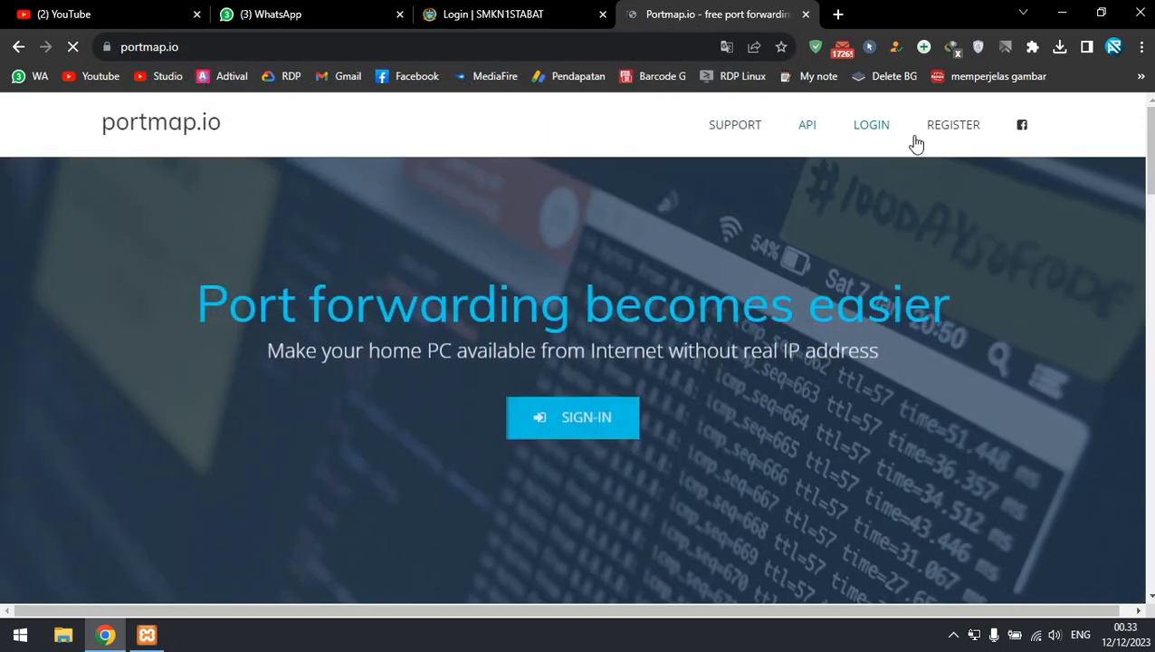
# - Make another login attempt on Portmap.io, choosing the suggested account e-mail and entering the account password
pyautogui.click(513, 385)
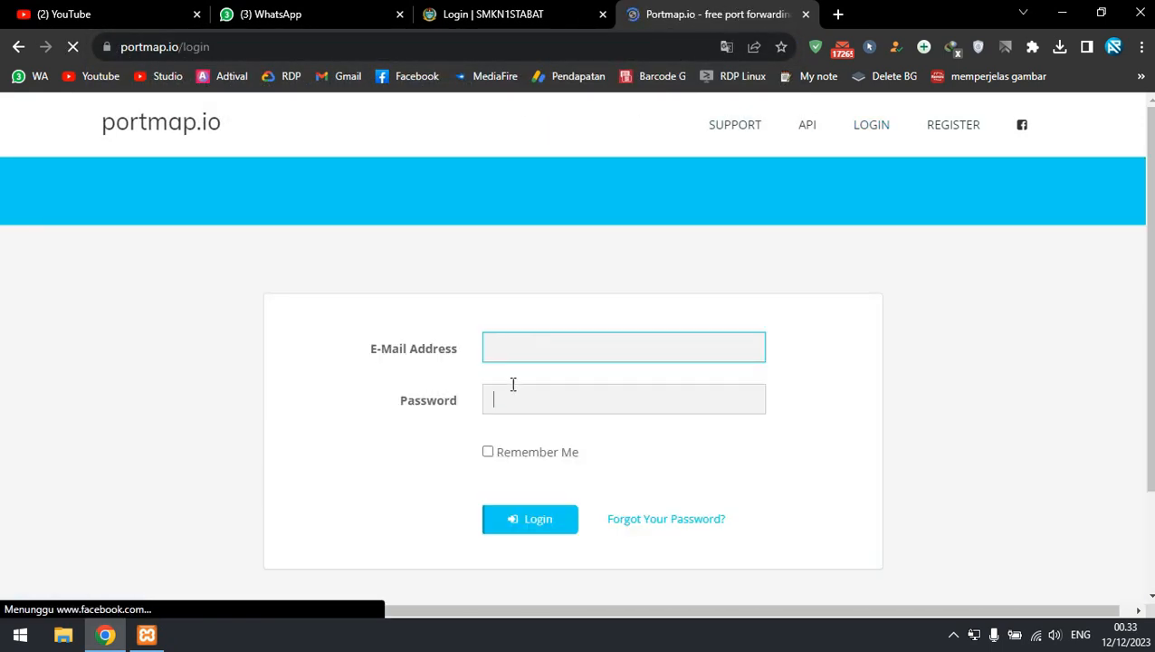
pyautogui.click(531, 352)
pyautogui.click(509, 398)
pyautogui.click(562, 353)
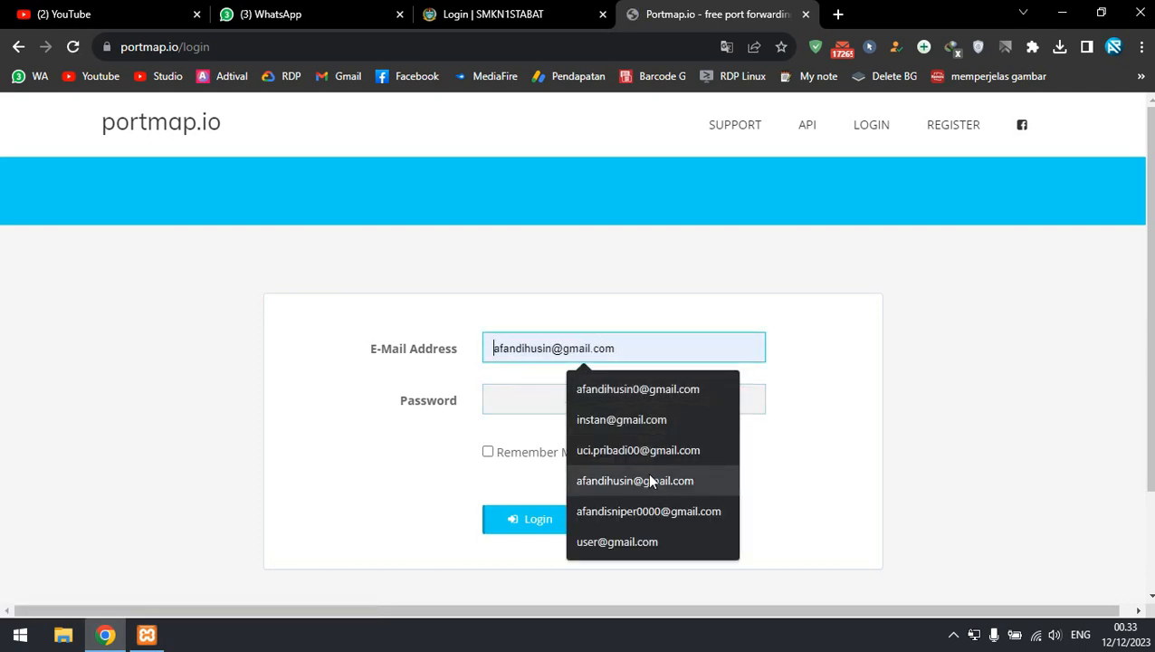
pyautogui.click(638, 388)
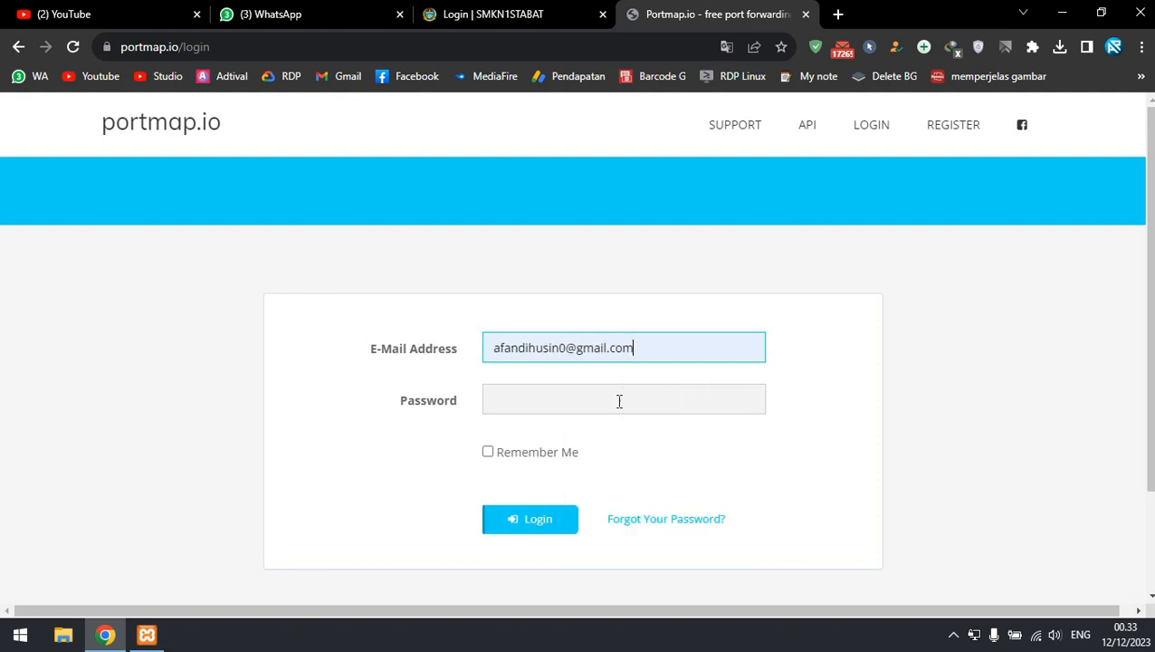
pyautogui.click(617, 401)
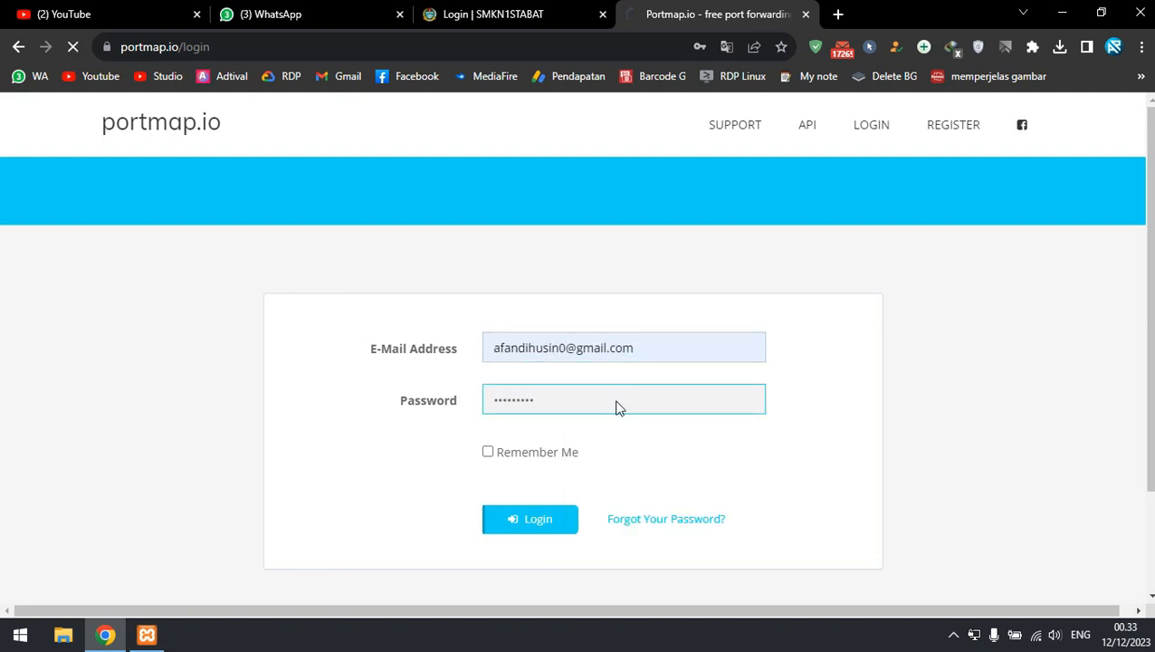
# - Reopen the login page, pick another suggested e-mail, delete three of its trailing zeros, and log in with the account password
pyautogui.click(867, 132)
pyautogui.click(608, 335)
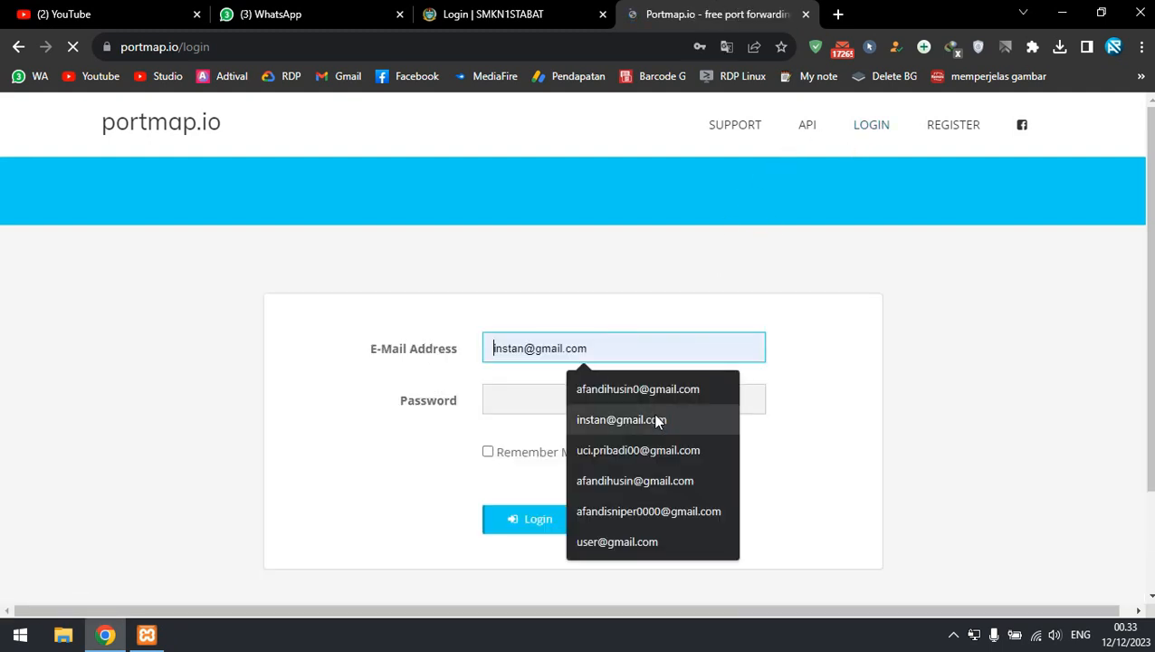
pyautogui.click(725, 510)
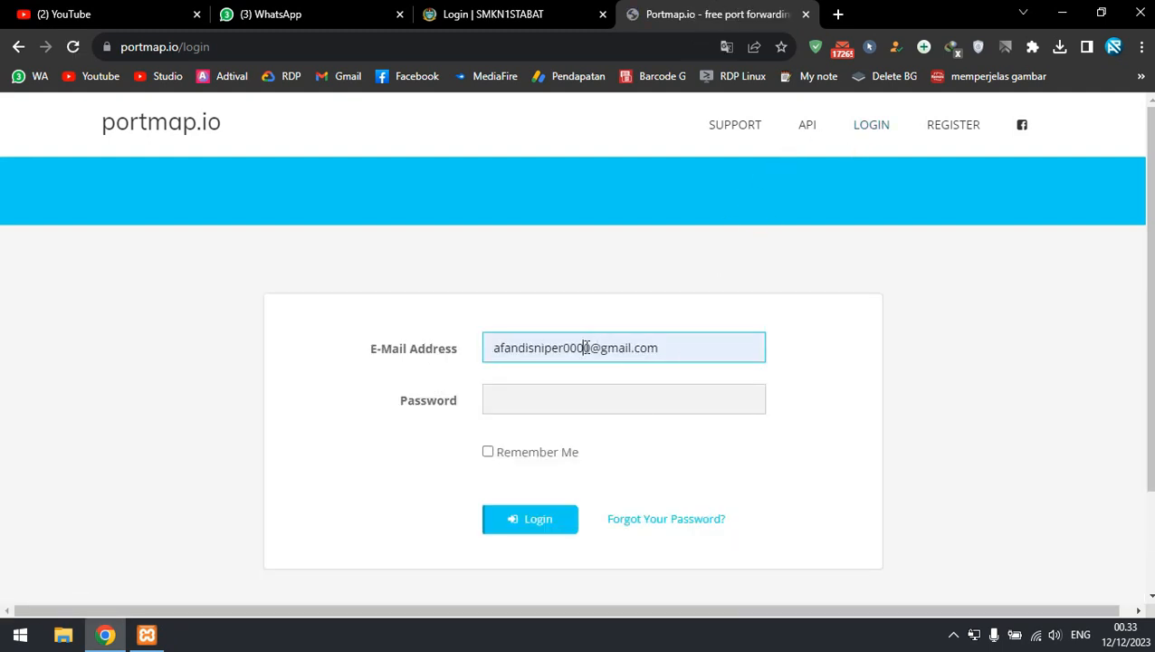
pyautogui.doubleClick(590, 354)
pyautogui.click(569, 353)
pyautogui.press('Delete')
pyautogui.press('Delete')
pyautogui.press('Delete')
pyautogui.press('Tab')
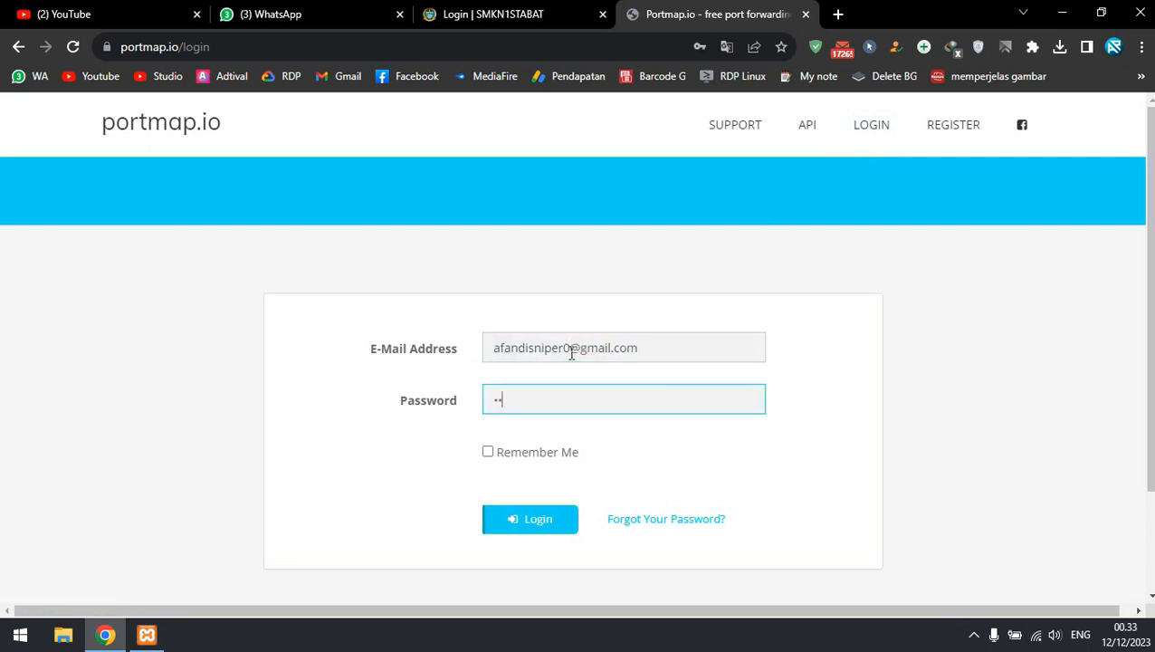
pyautogui.press('Return')
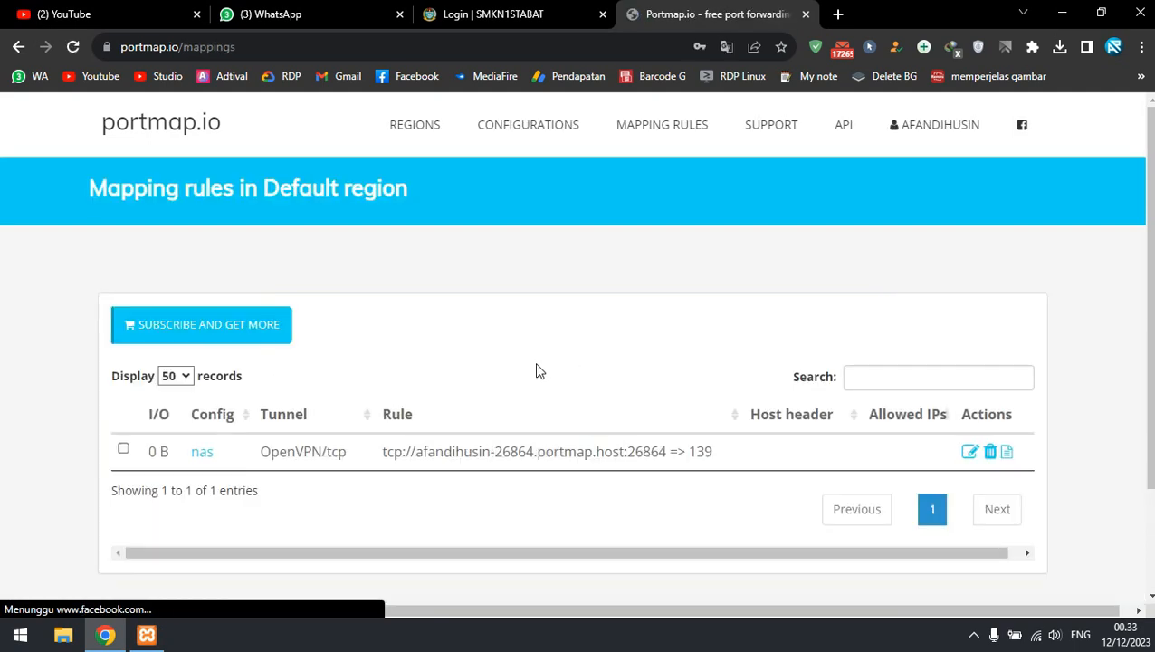
# - Delete the OpenVPN/tcp mapping rule of the nas configuration for port 139 and open the Configurations list
pyautogui.click(991, 455)
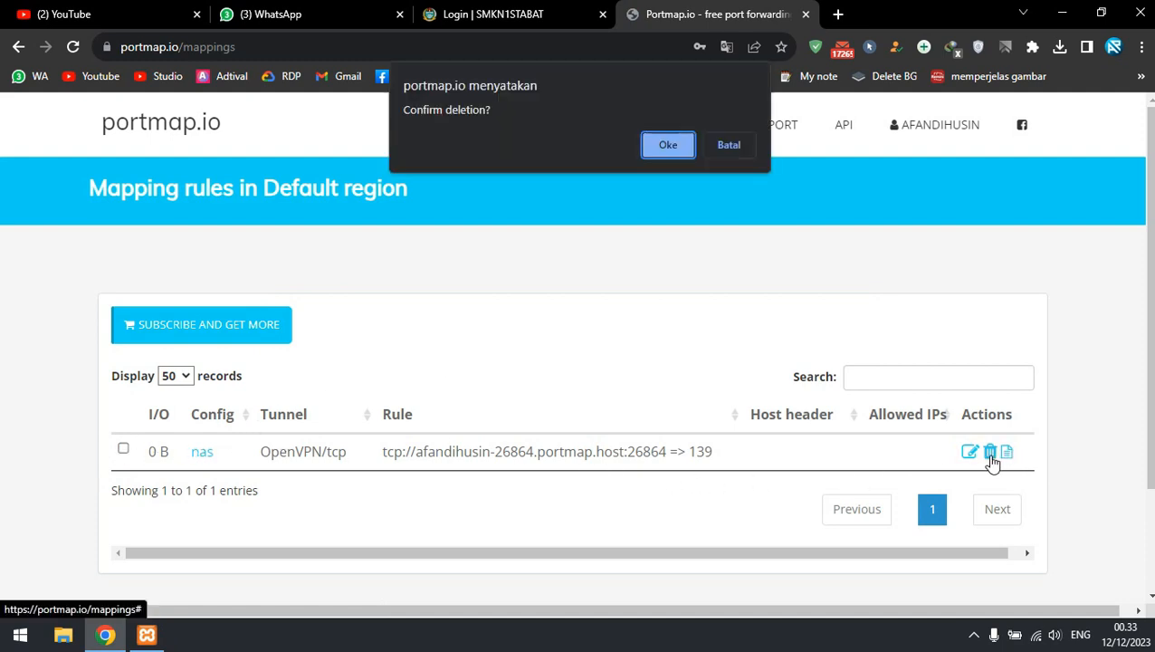
pyautogui.click(659, 146)
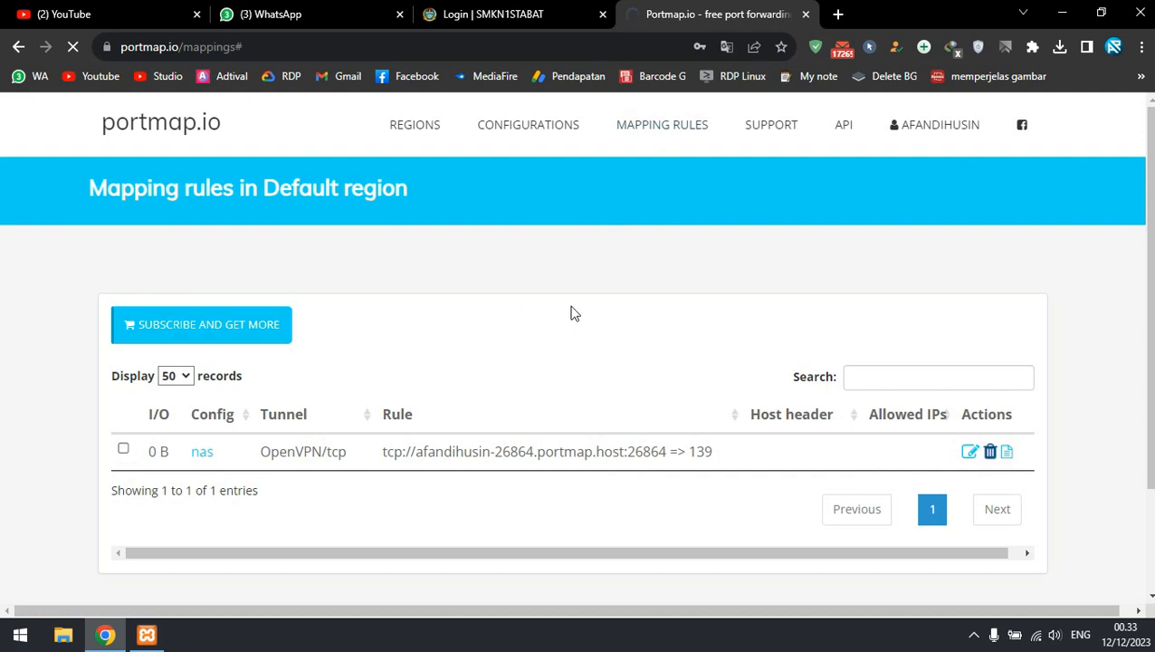
pyautogui.click(646, 129)
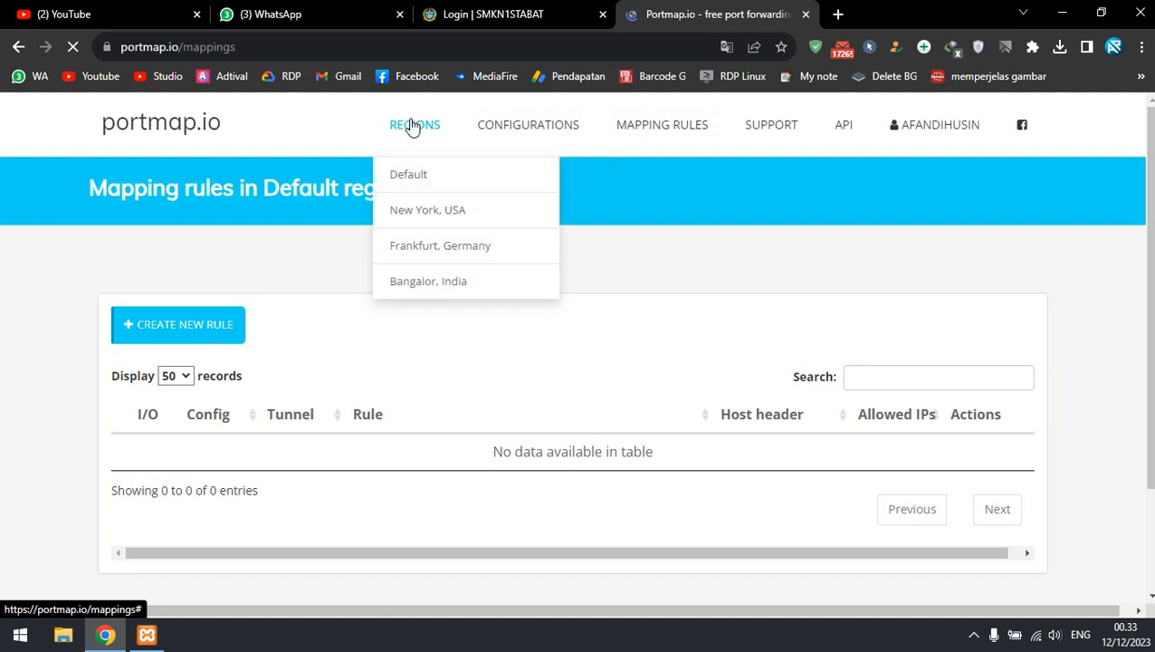
pyautogui.click(535, 132)
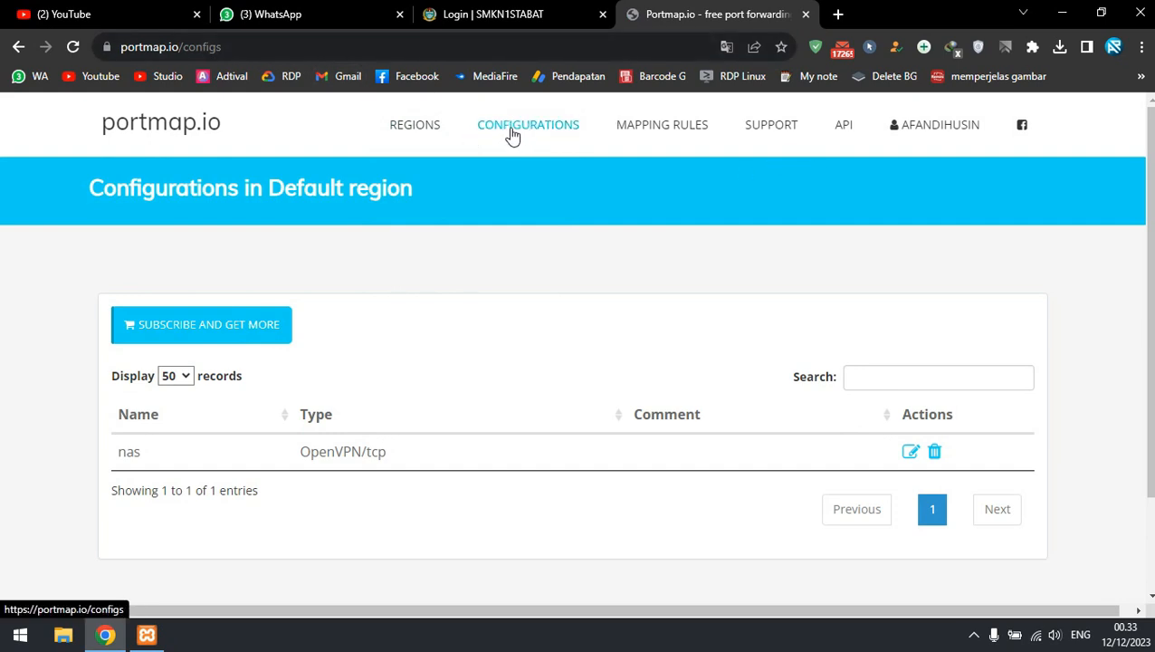
# - Delete the nas OpenVPN/tcp configuration and open the Mapping Rules list
pyautogui.click(519, 135)
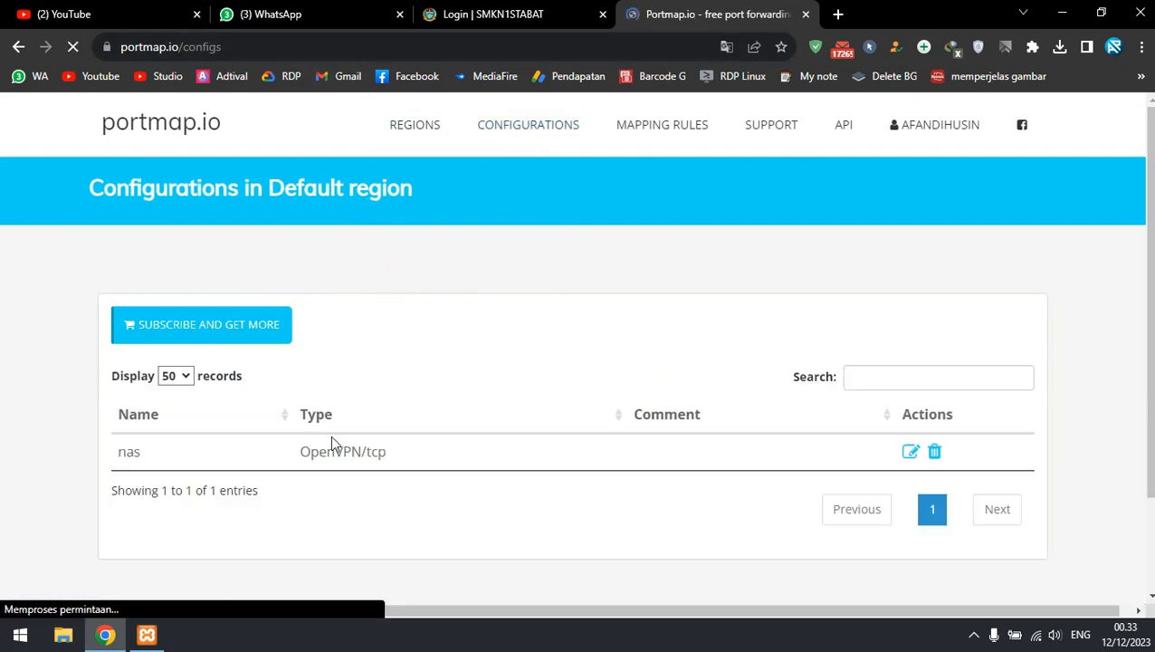
pyautogui.click(935, 453)
pyautogui.click(669, 145)
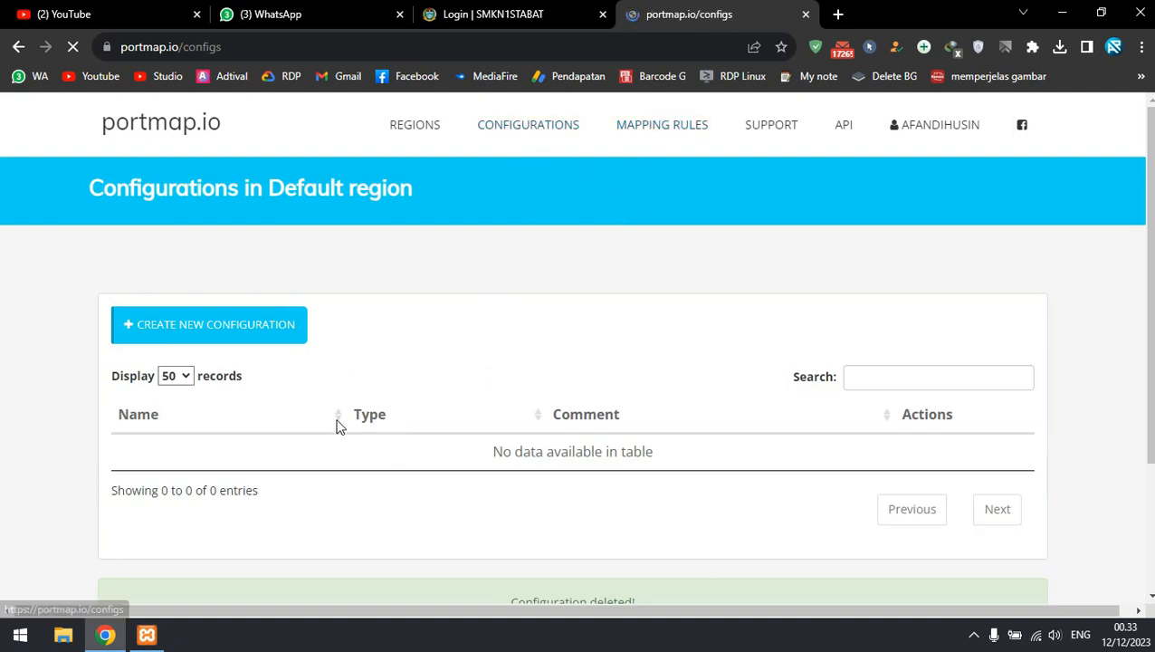
pyautogui.click(670, 131)
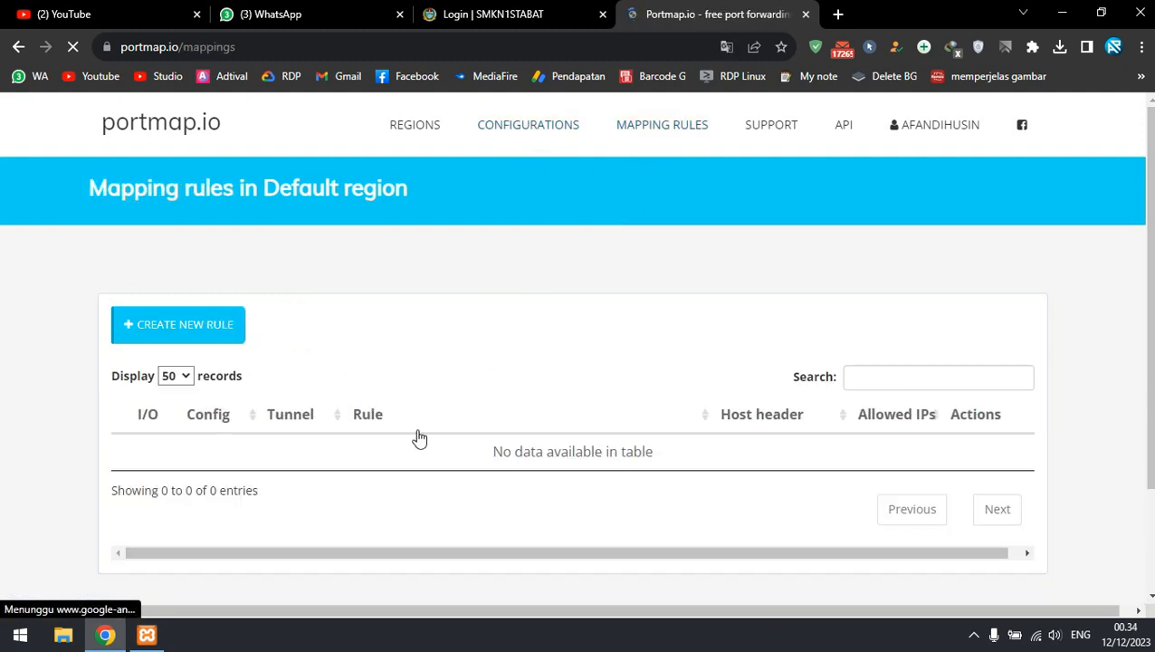
# - Start a new Portmap.io configuration and name it websaya
pyautogui.click(552, 133)
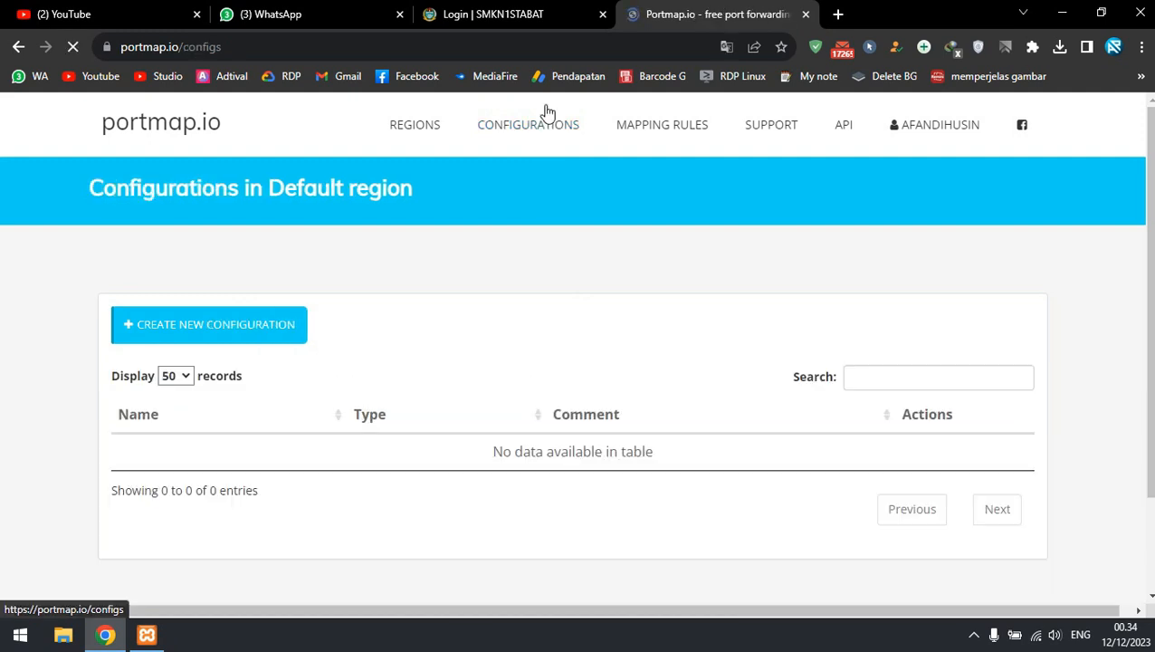
pyautogui.click(224, 339)
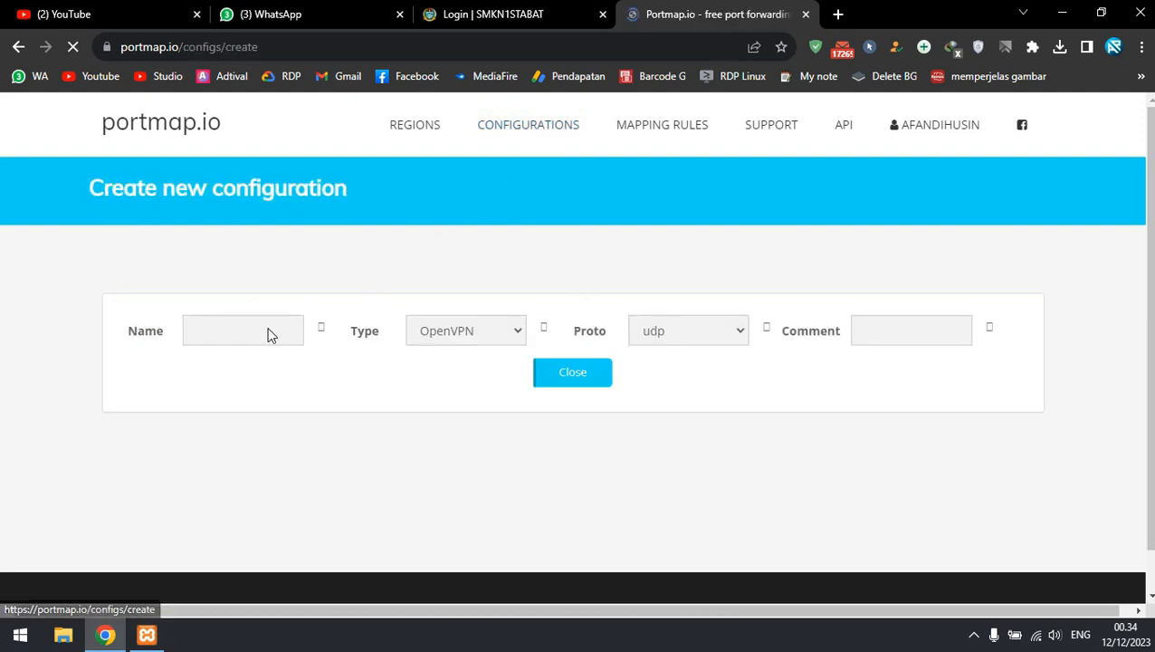
pyautogui.moveTo(293, 330); pyautogui.dragTo(178, 332)
pyautogui.click(228, 333)
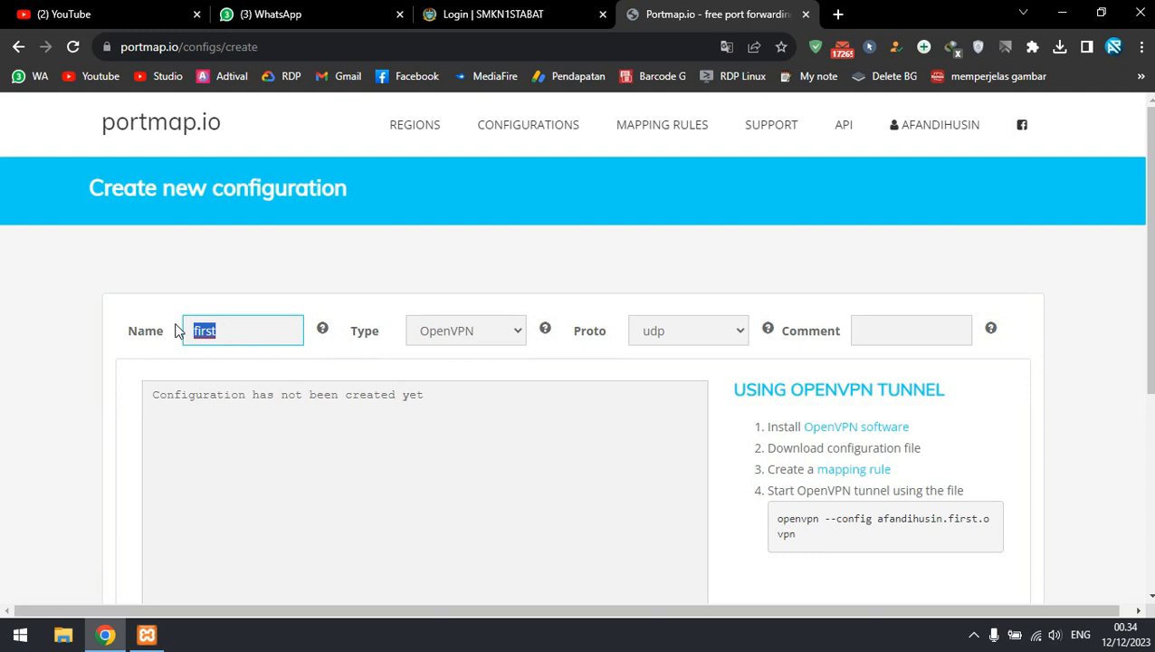
pyautogui.write('web')
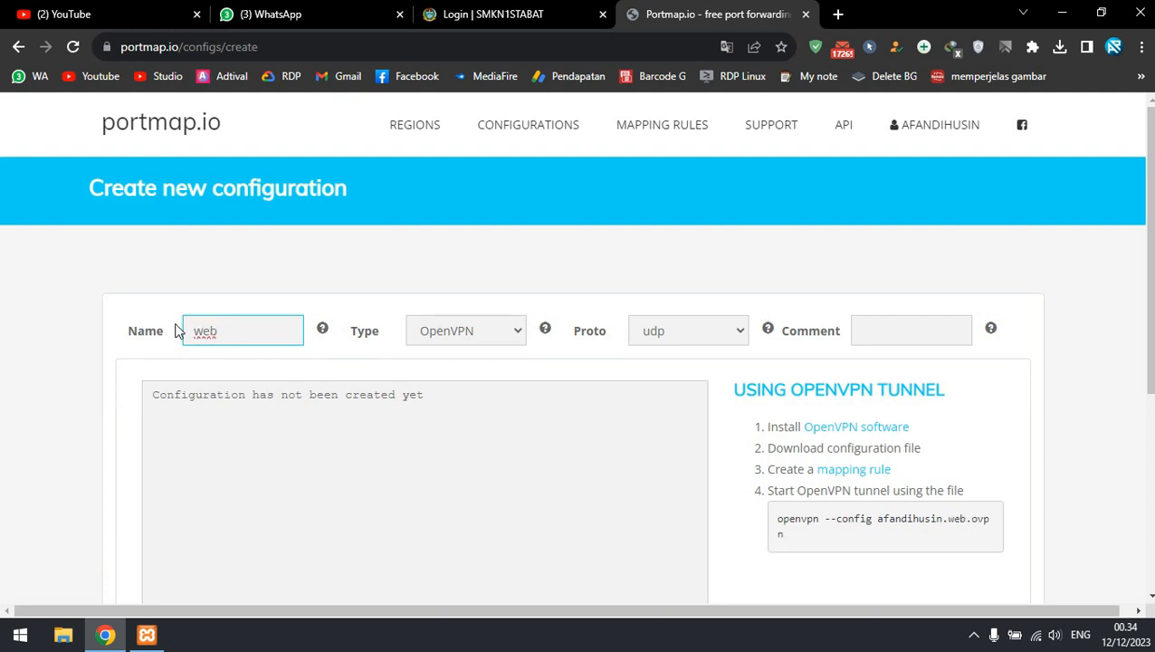
pyautogui.write('saya')
pyautogui.moveTo(241, 332); pyautogui.dragTo(150, 335)
# - Set the configuration's type to OpenVPN and its protocol to udp
pyautogui.click(491, 342)
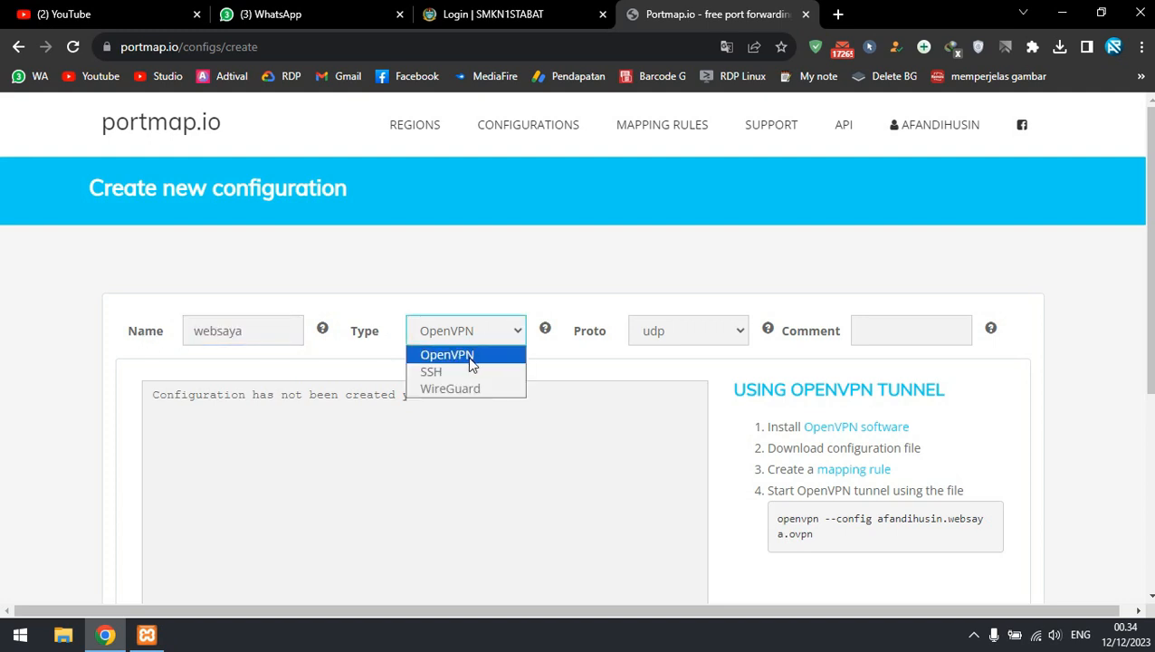
pyautogui.click(470, 360)
pyautogui.click(690, 332)
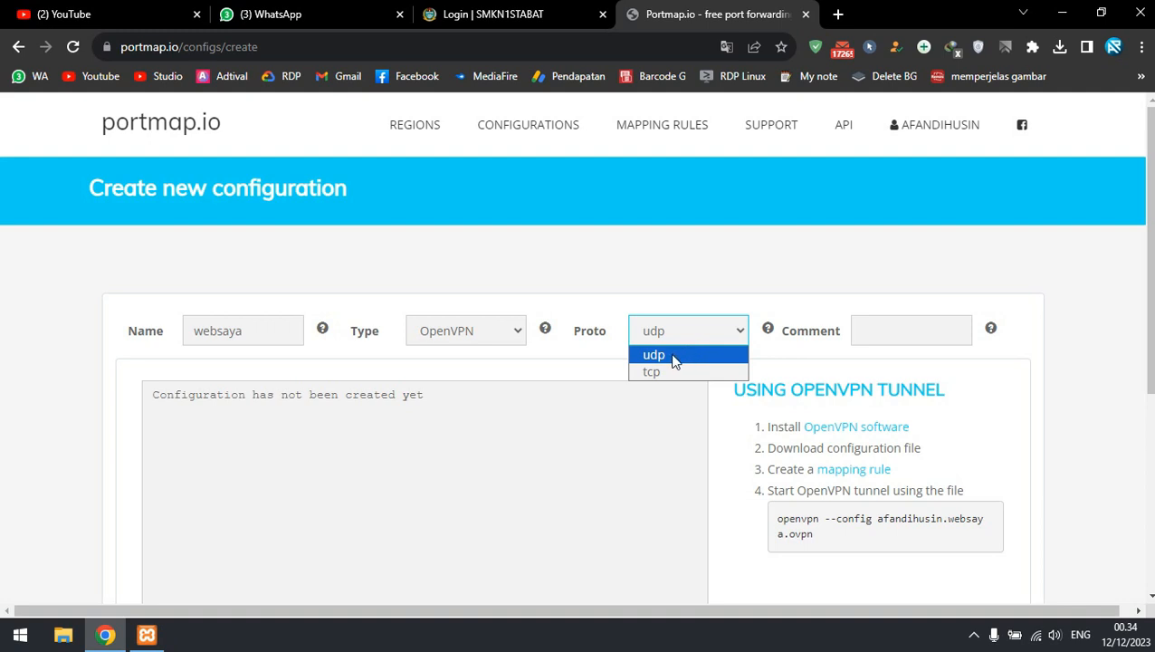
pyautogui.click(673, 358)
pyautogui.click(728, 331)
pyautogui.click(683, 360)
# - Generate the websaya configuration and download its OpenVPN file
pyautogui.scroll(-3, 608, 399)
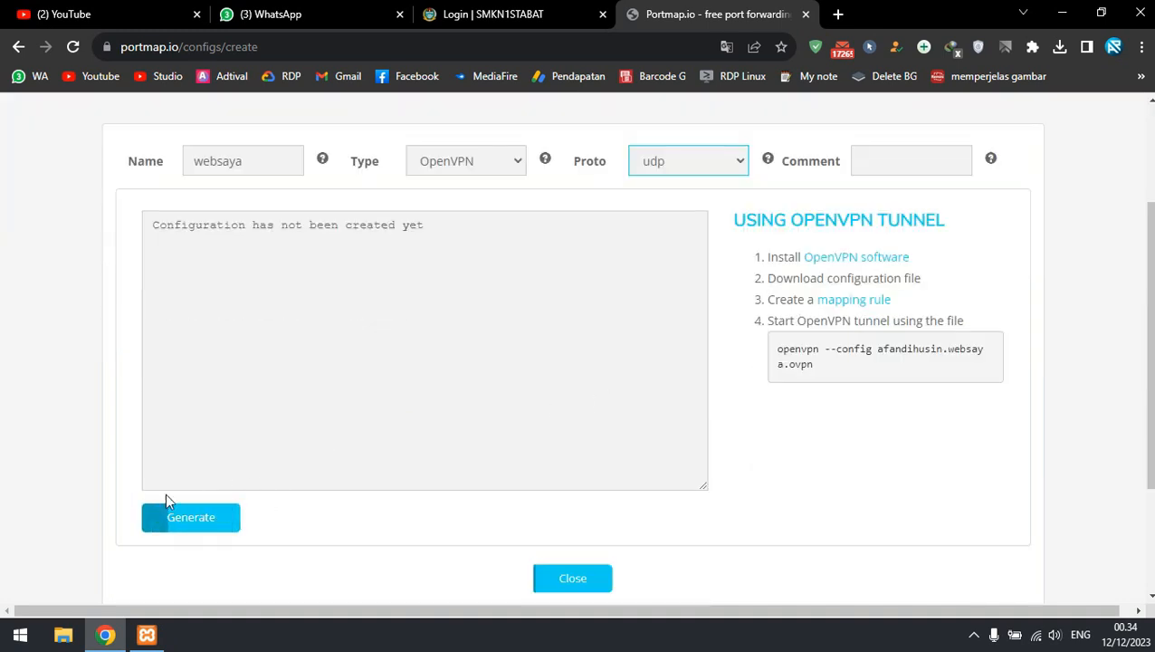
pyautogui.click(211, 532)
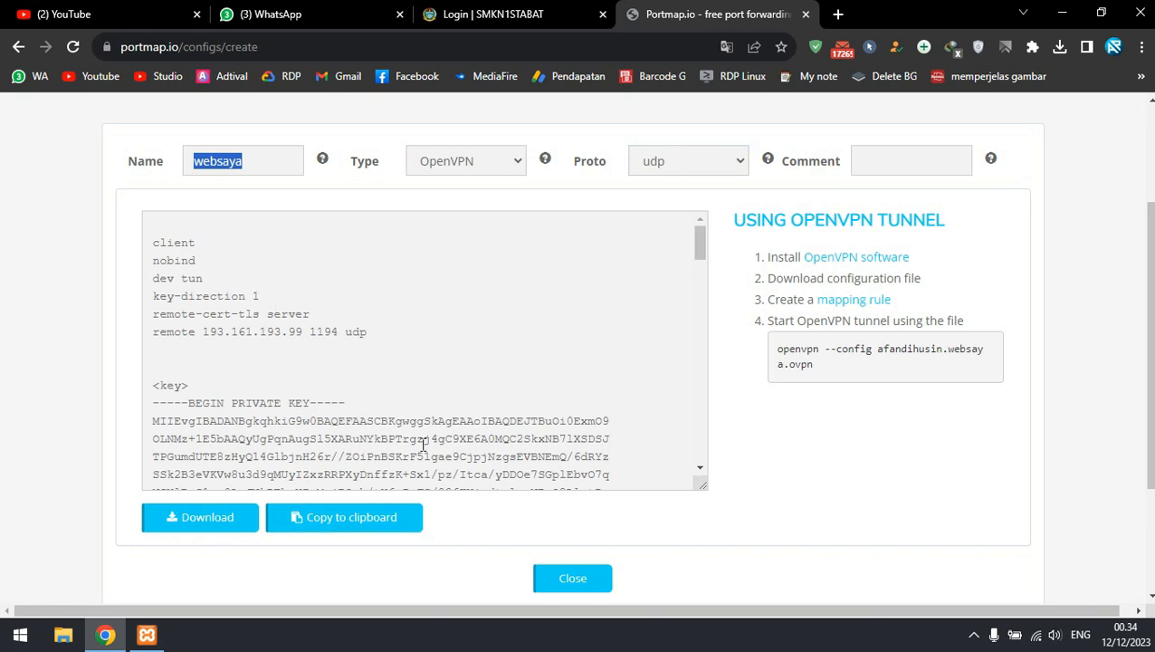
pyautogui.scroll(-1, 423, 442)
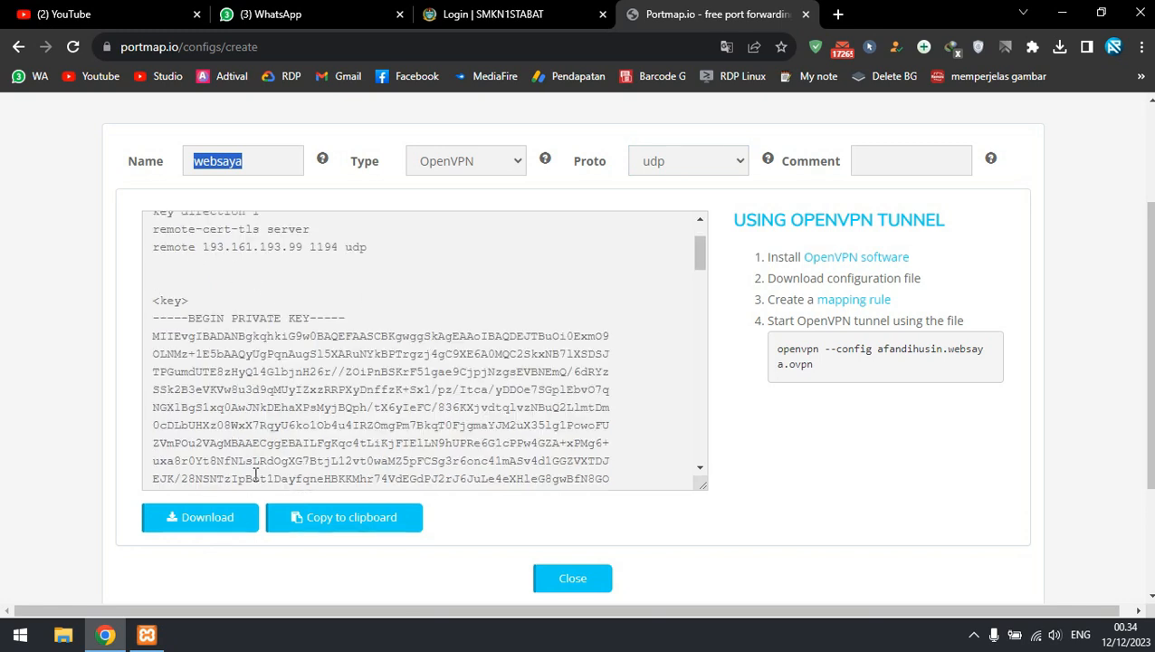
pyautogui.click(199, 525)
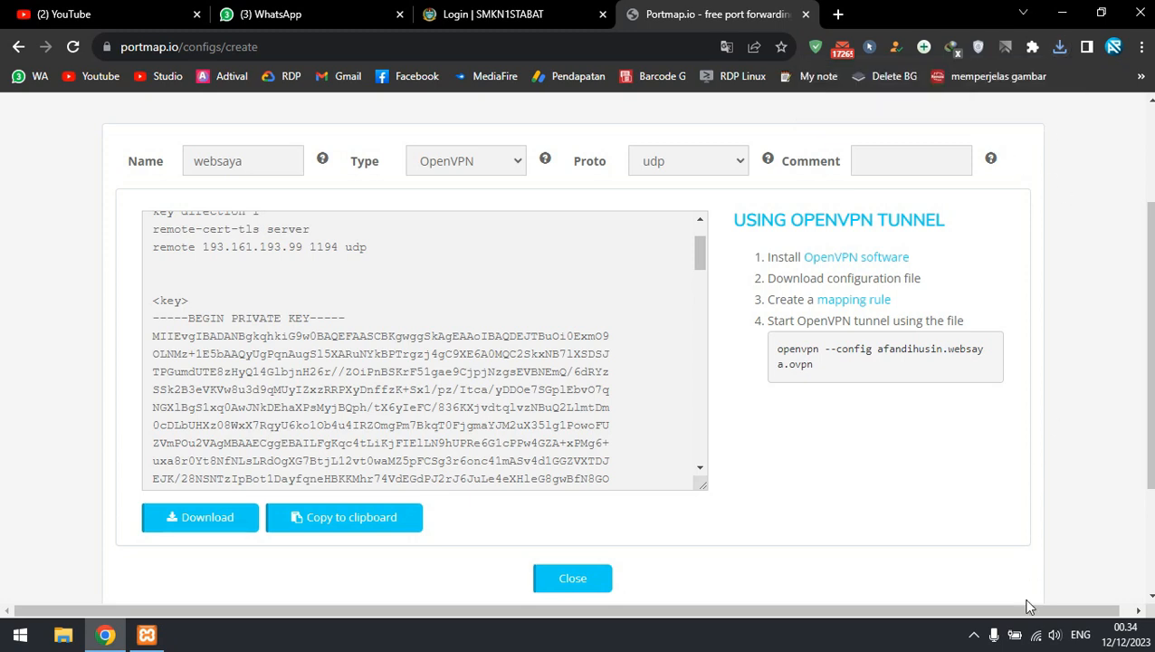
# - Open the Windows network adapter list and examine the OpenVPN TAP-Windows6, Wintun and Data Channel Offload adapters
pyautogui.rightClick(1035, 635)
pyautogui.click(1005, 616)
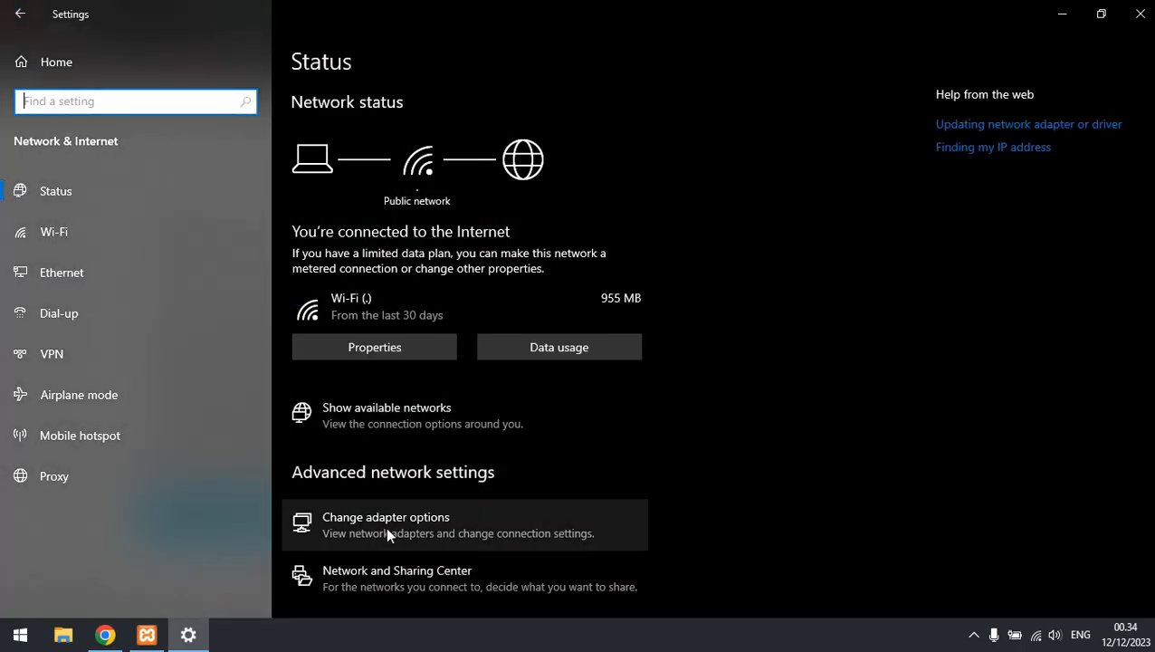
pyautogui.click(386, 524)
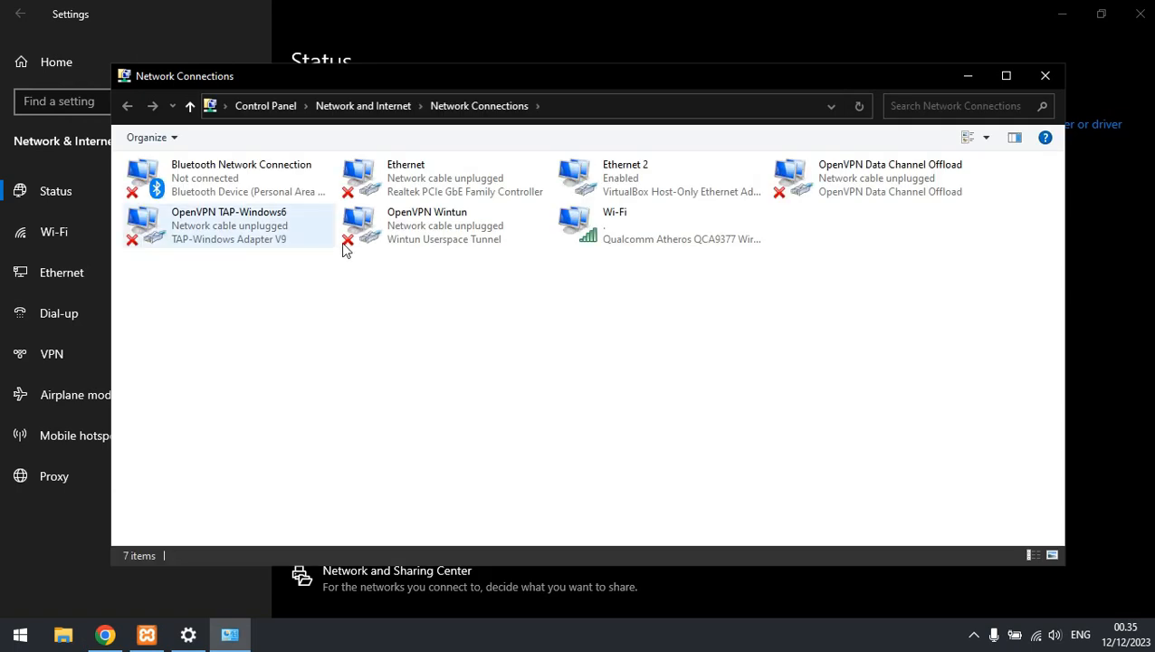
pyautogui.click(237, 210)
pyautogui.moveTo(198, 279); pyautogui.dragTo(483, 223)
pyautogui.click(733, 201)
pyautogui.click(825, 188)
pyautogui.click(523, 240)
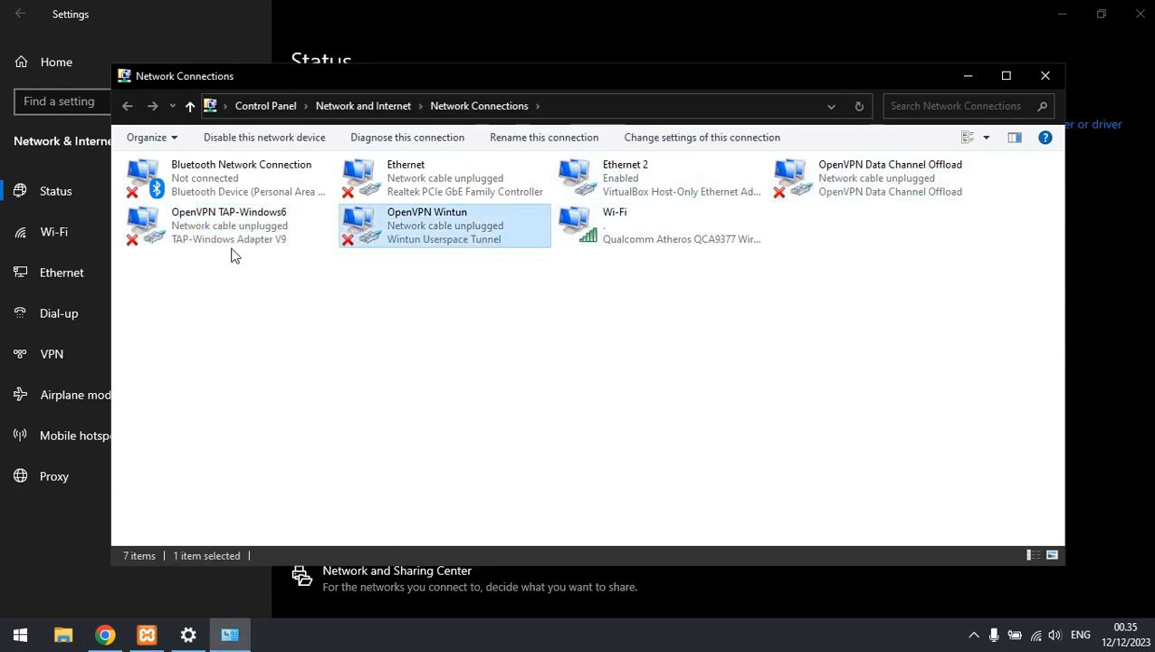
pyautogui.click(232, 254)
pyautogui.click(434, 227)
pyautogui.click(875, 179)
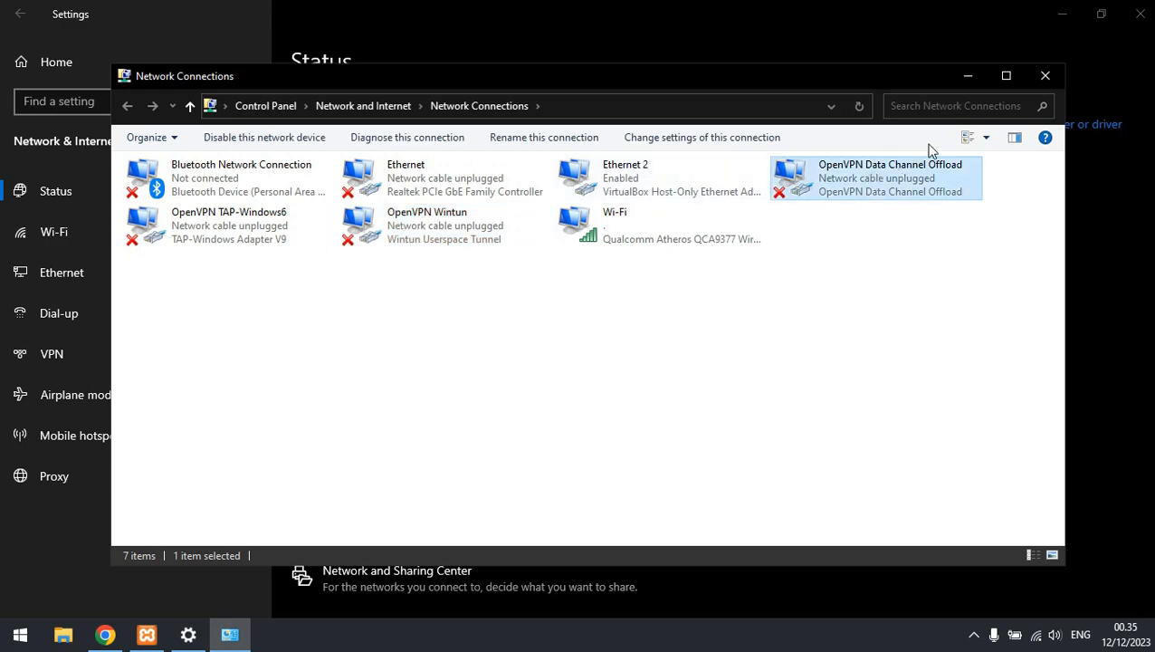
pyautogui.click(968, 84)
# - Import the downloaded websaya .ovpn profile from the Downloads folder into OpenVPN GUI
pyautogui.click(62, 635)
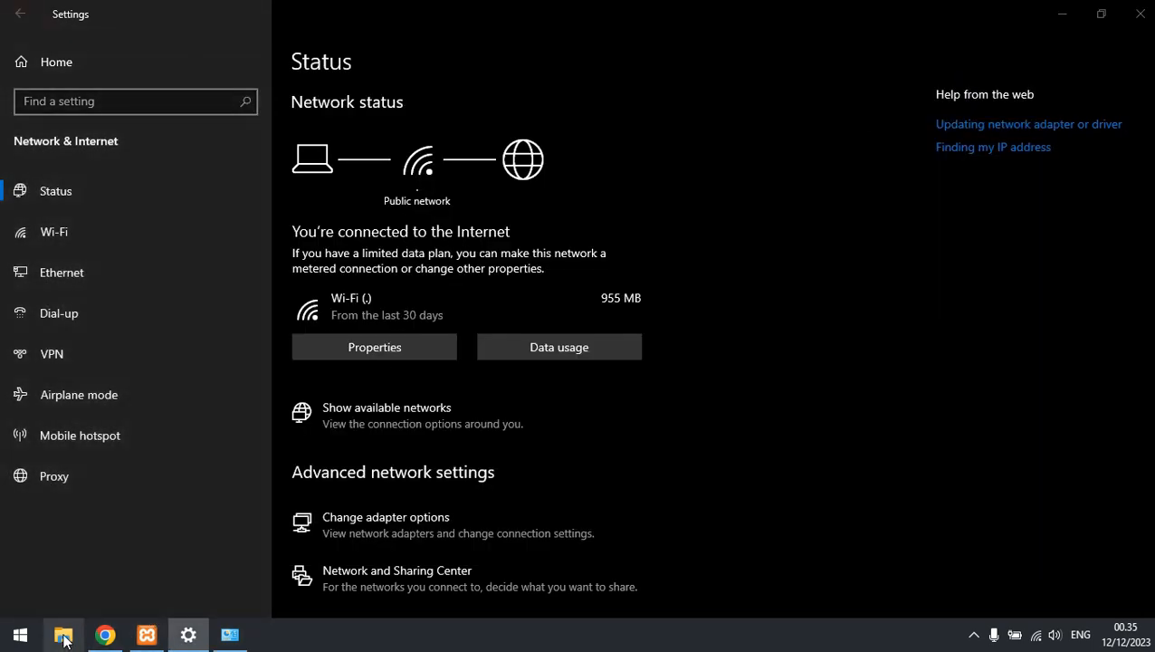
pyautogui.click(82, 140)
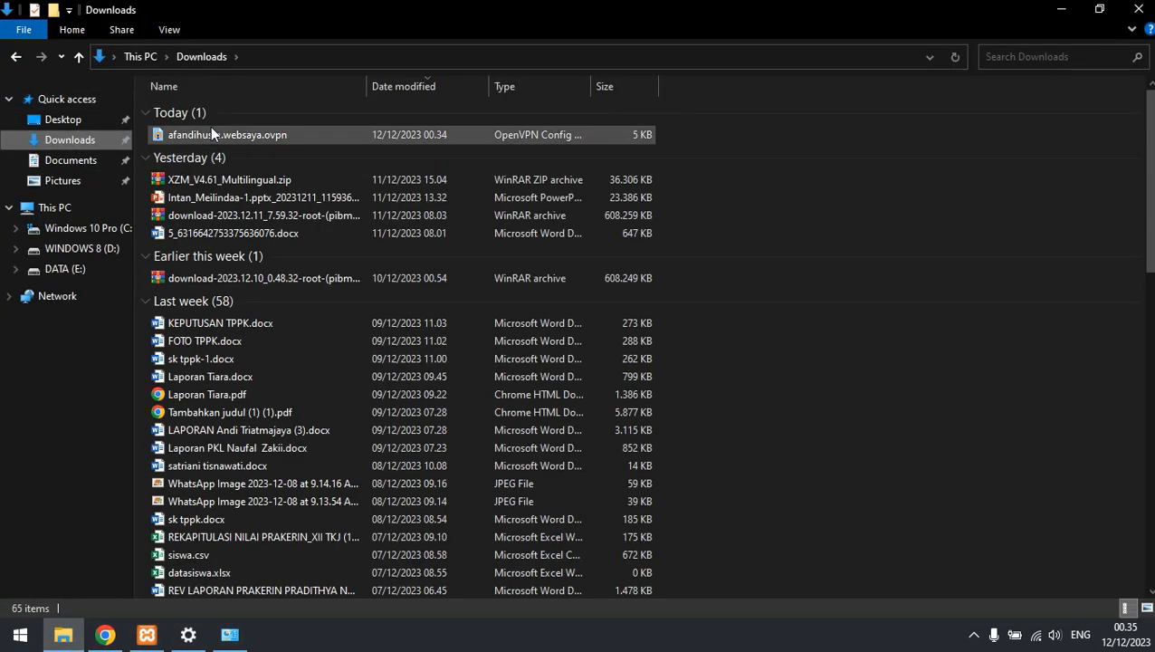
pyautogui.click(176, 136)
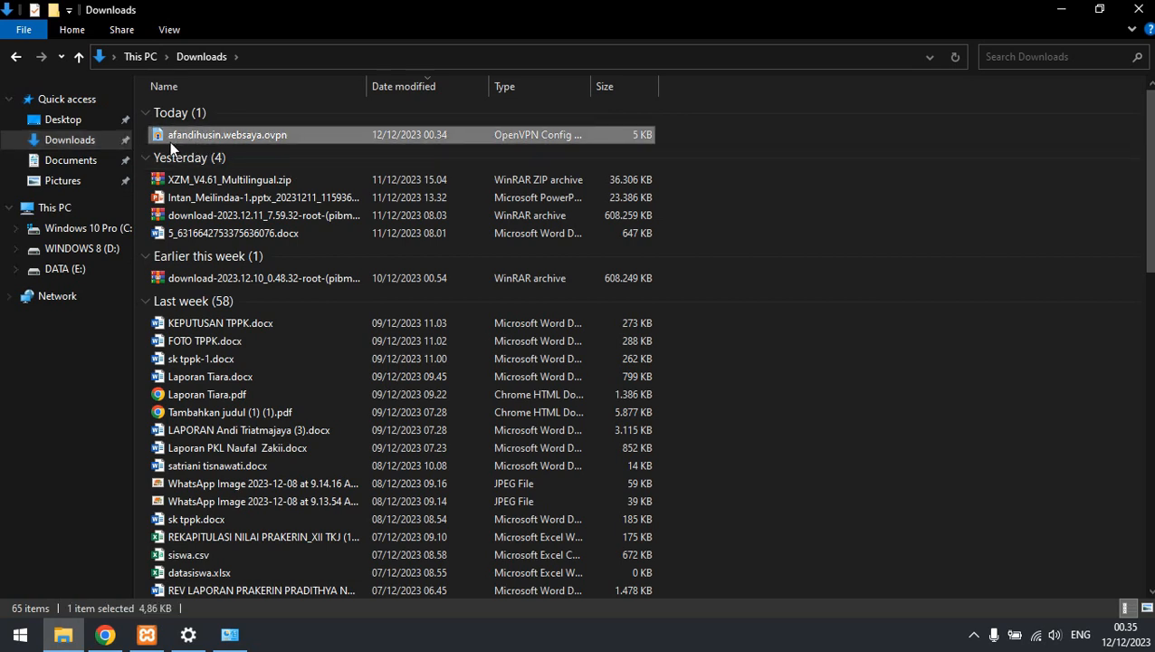
pyautogui.doubleClick(223, 134)
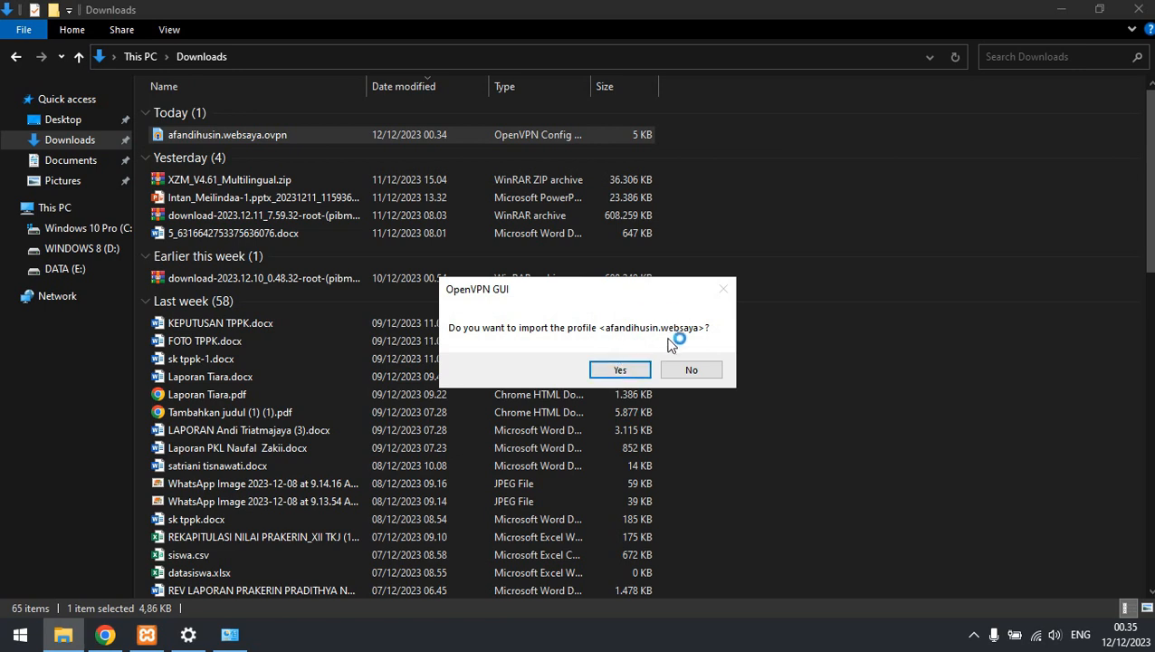
pyautogui.click(622, 369)
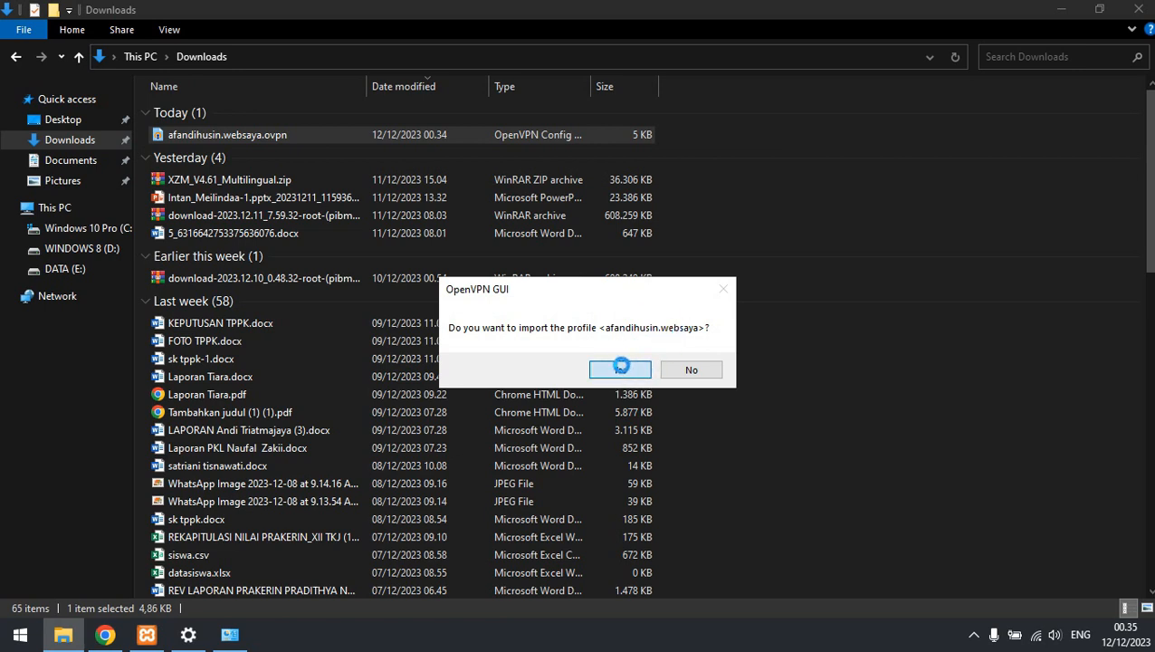
# - Keep the OpenVPN icon visible in the system tray, and open the websaya log, creating the missing log file
pyautogui.click(974, 636)
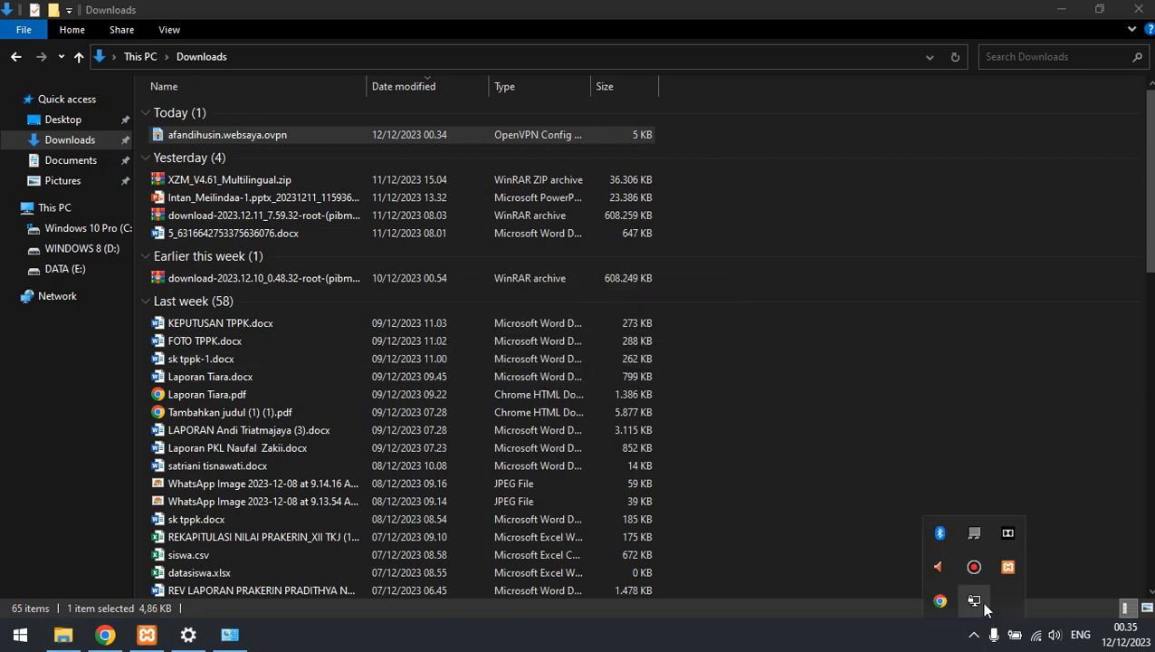
pyautogui.moveTo(979, 605); pyautogui.dragTo(991, 639)
pyautogui.rightClick(993, 635)
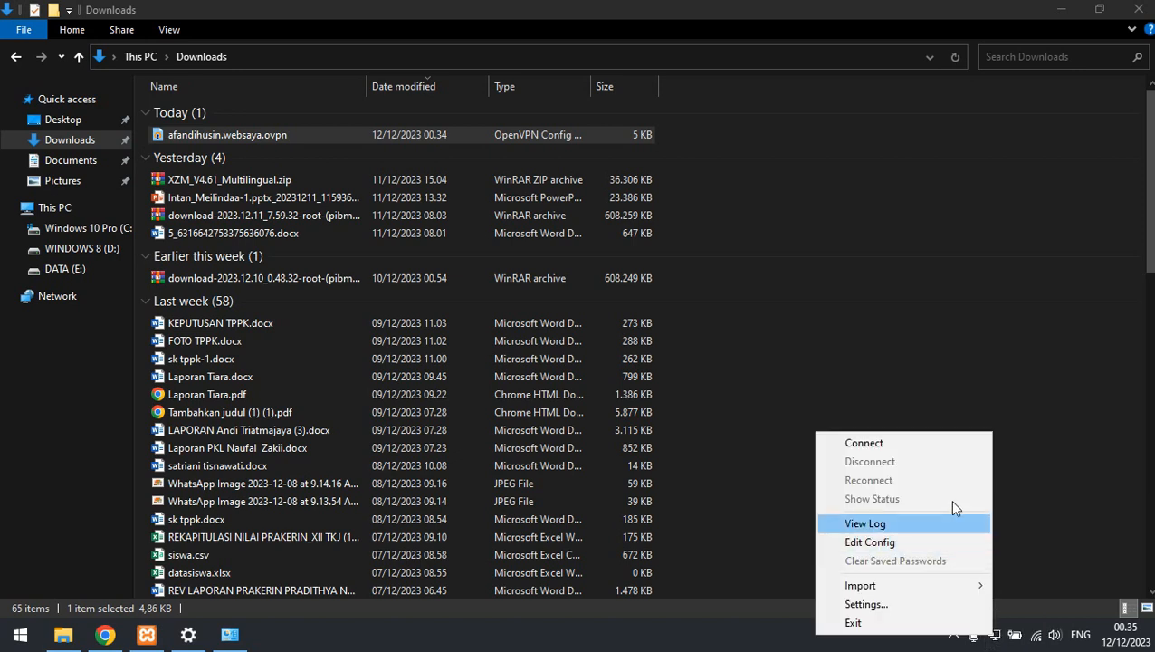
pyautogui.click(866, 523)
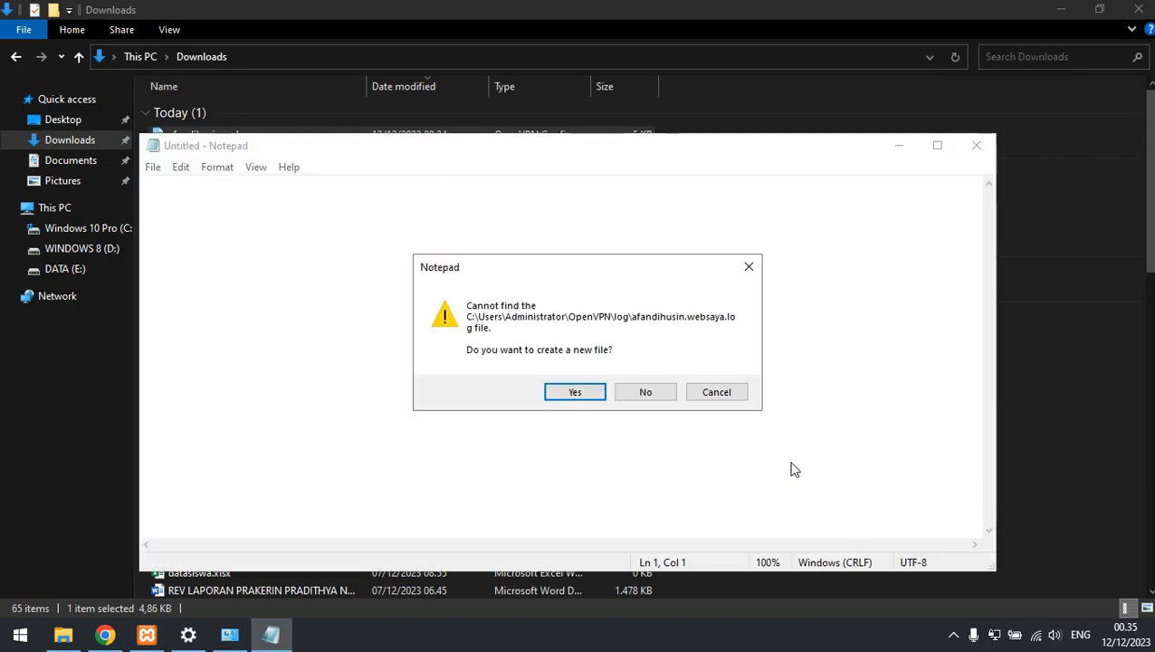
pyautogui.click(586, 391)
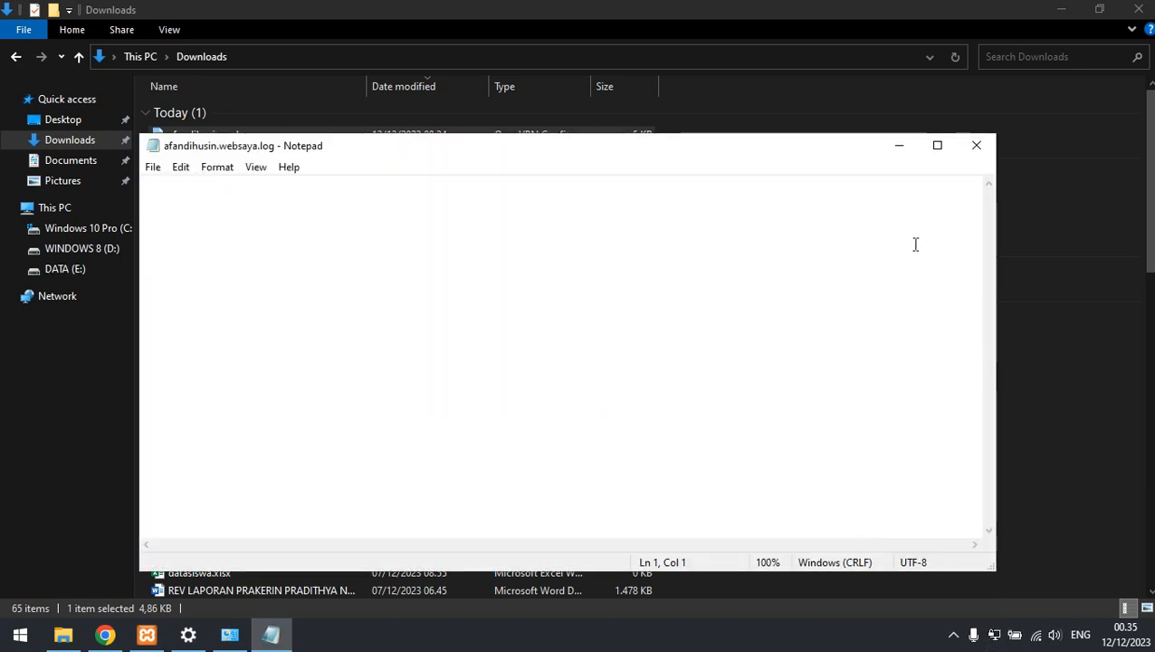
pyautogui.click(976, 146)
# - Close the Downloads and network Settings windows and connect OpenVPN with the websaya profile
pyautogui.click(1129, 14)
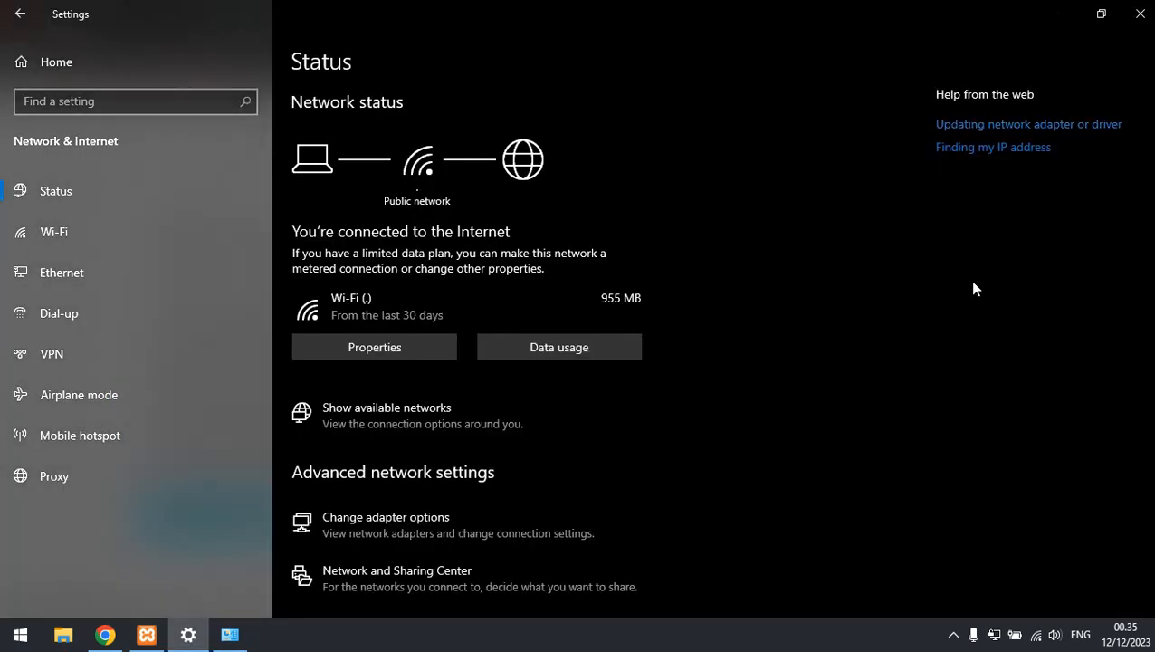
pyautogui.click(1137, 14)
pyautogui.rightClick(1001, 636)
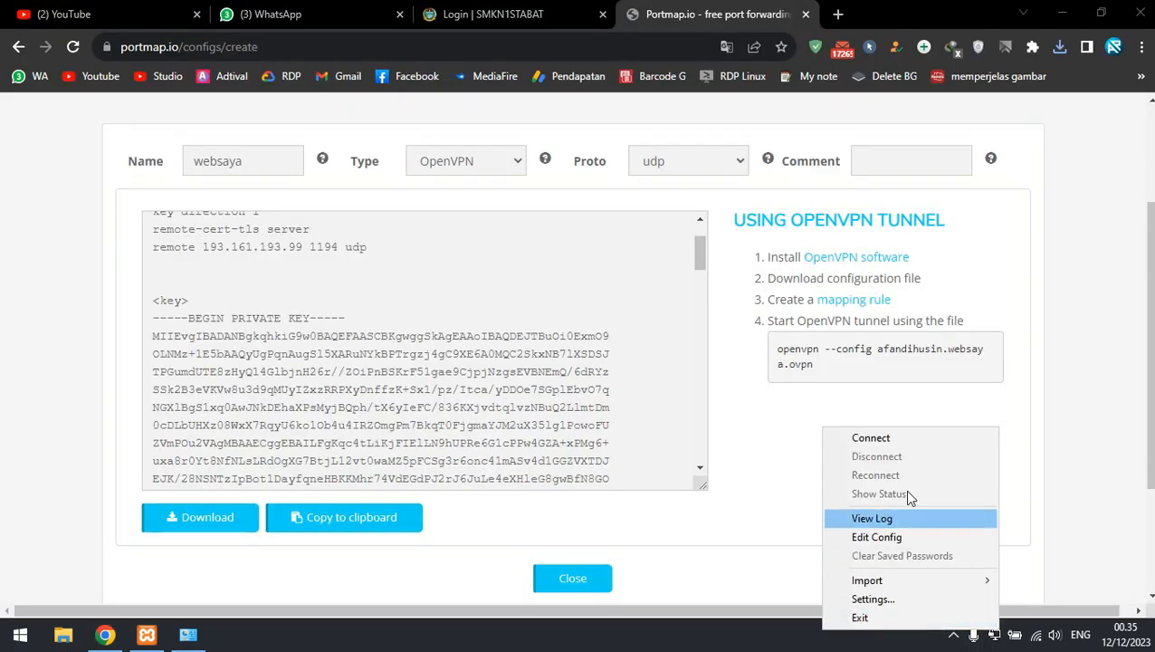
pyautogui.click(962, 439)
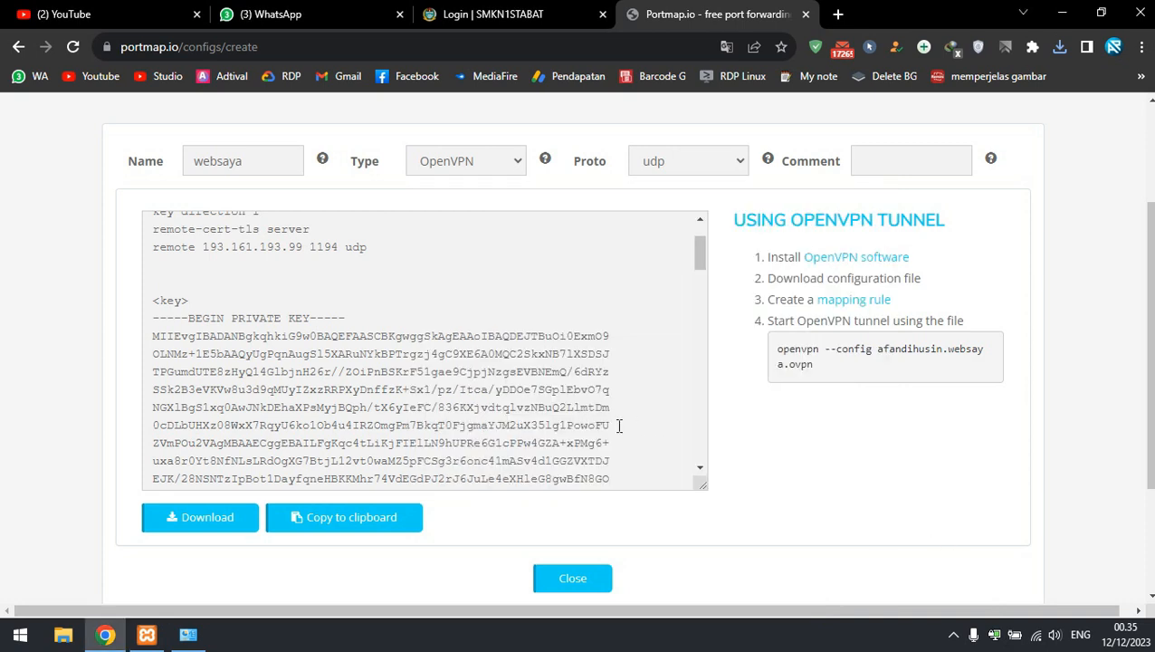
# - Show the OpenVPN connection status, examine the end of its log, and close the status window
pyautogui.rightClick(994, 635)
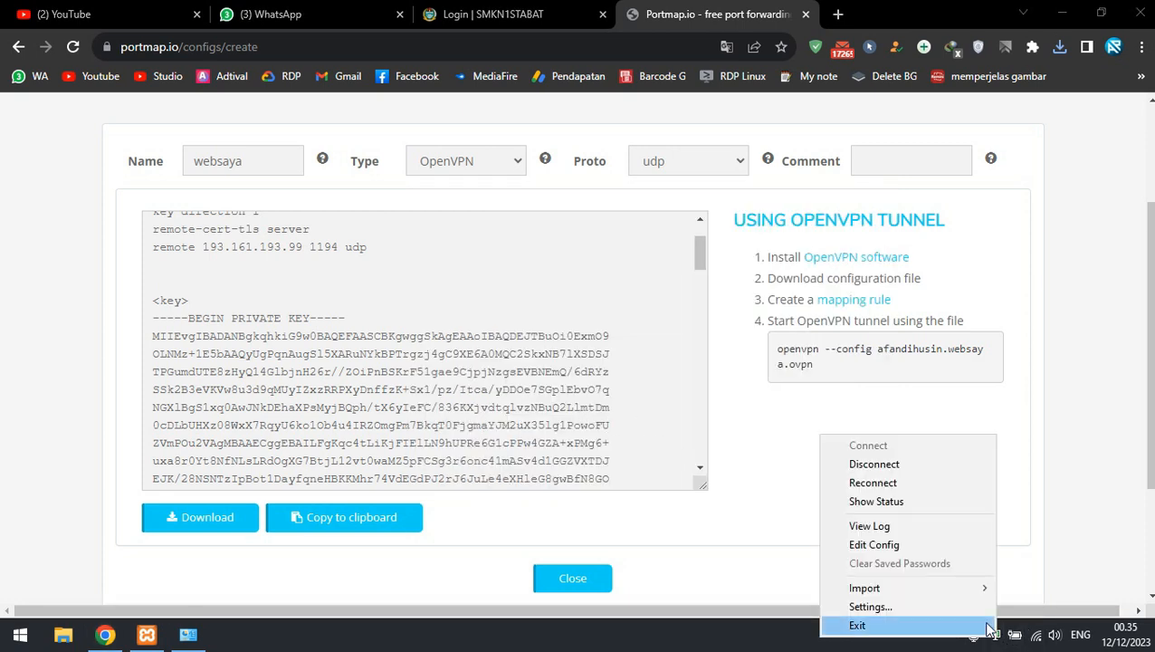
pyautogui.click(878, 501)
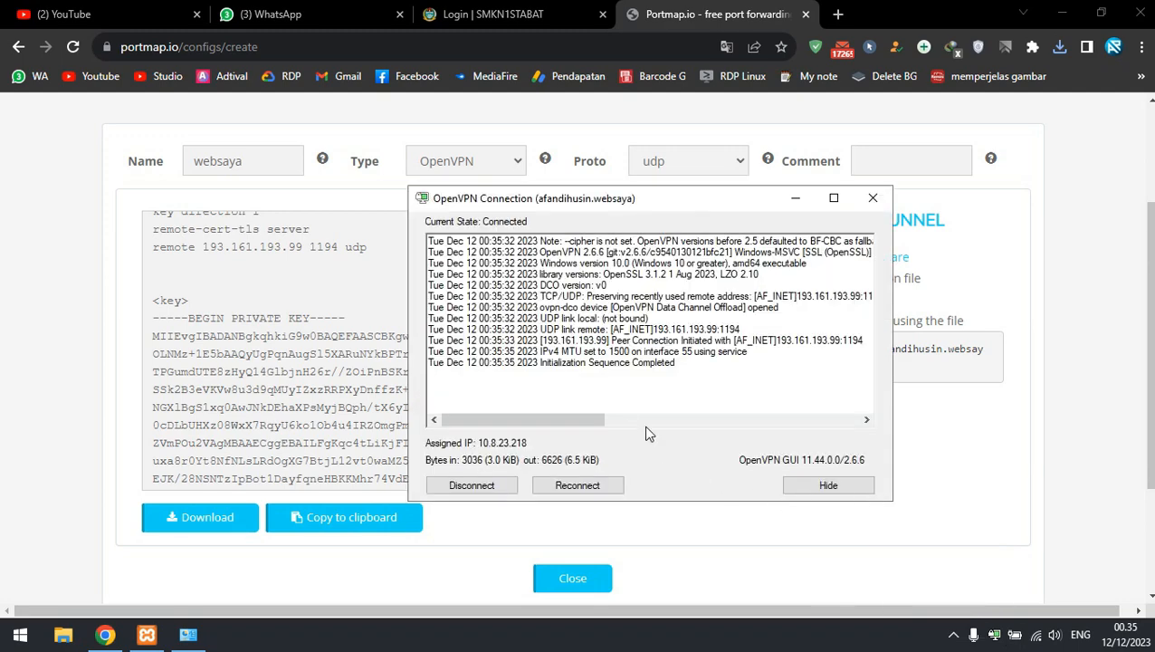
pyautogui.moveTo(588, 362); pyautogui.dragTo(679, 366)
pyautogui.click(690, 378)
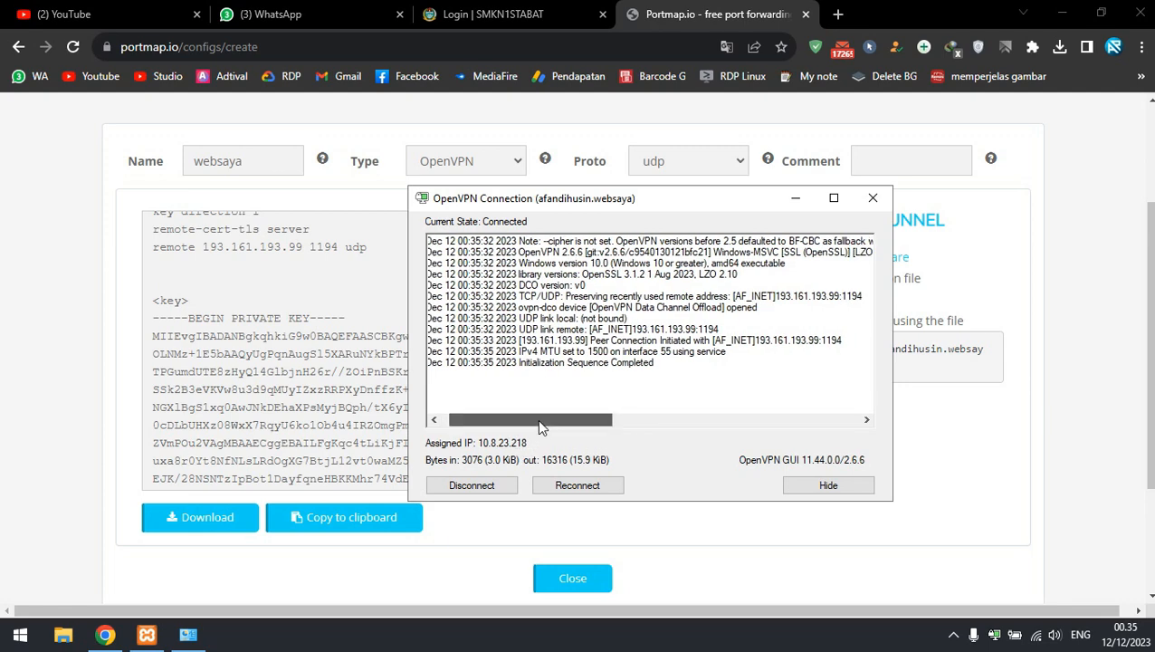
pyautogui.click(872, 200)
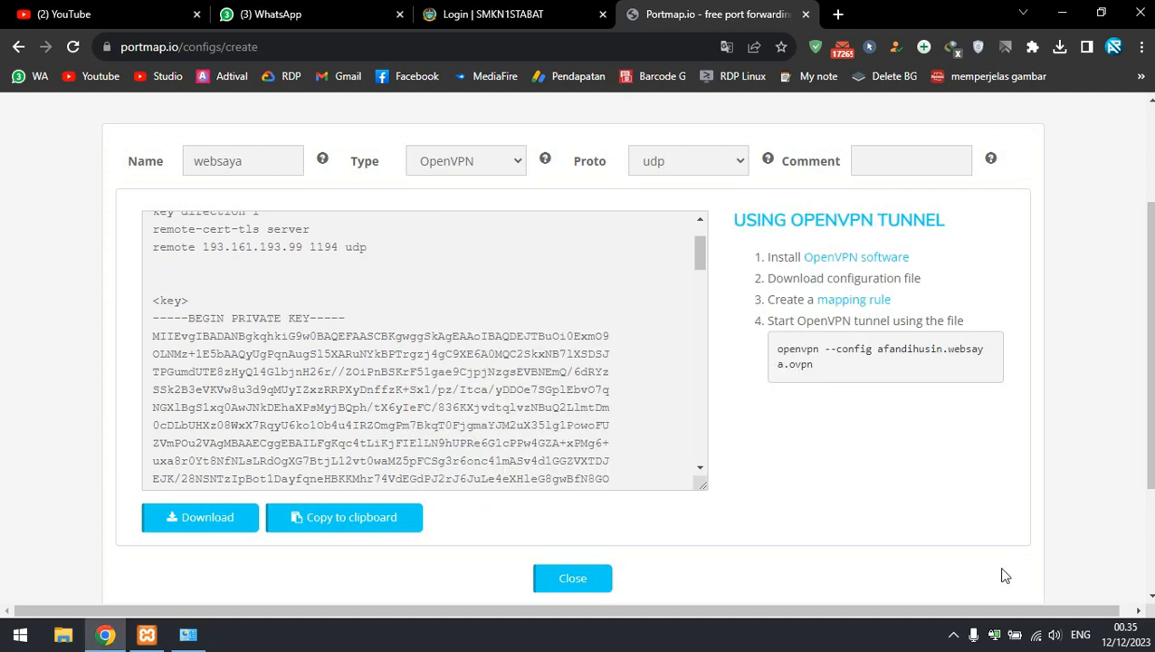
# - Disconnect the websaya OpenVPN connection
pyautogui.rightClick(994, 633)
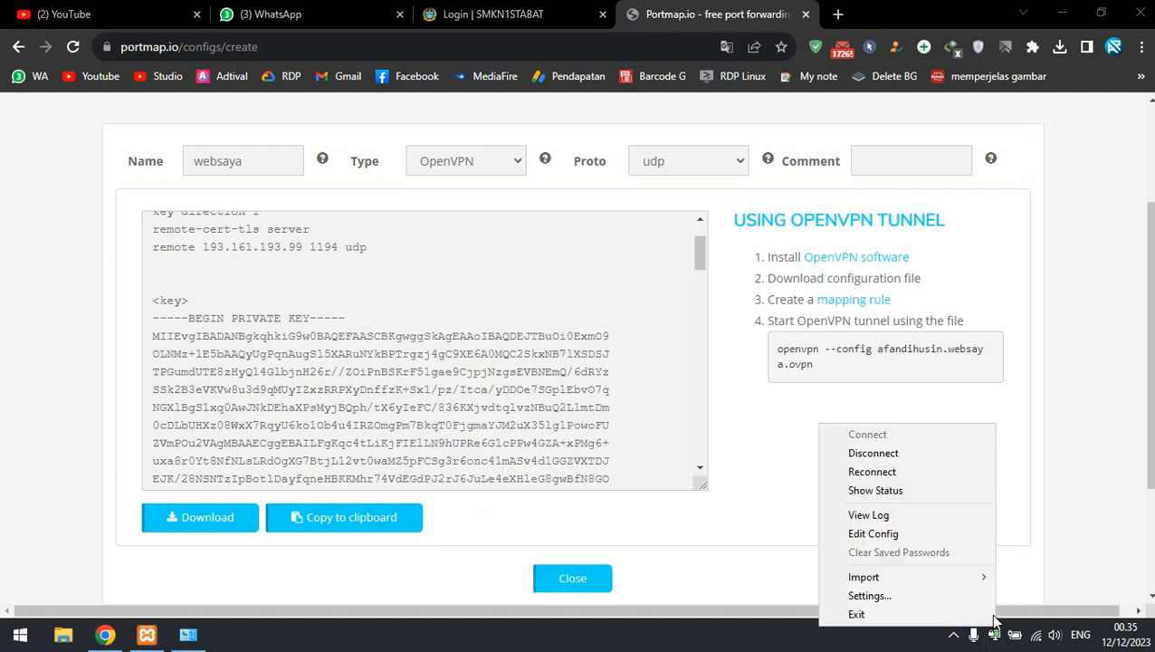
pyautogui.click(899, 457)
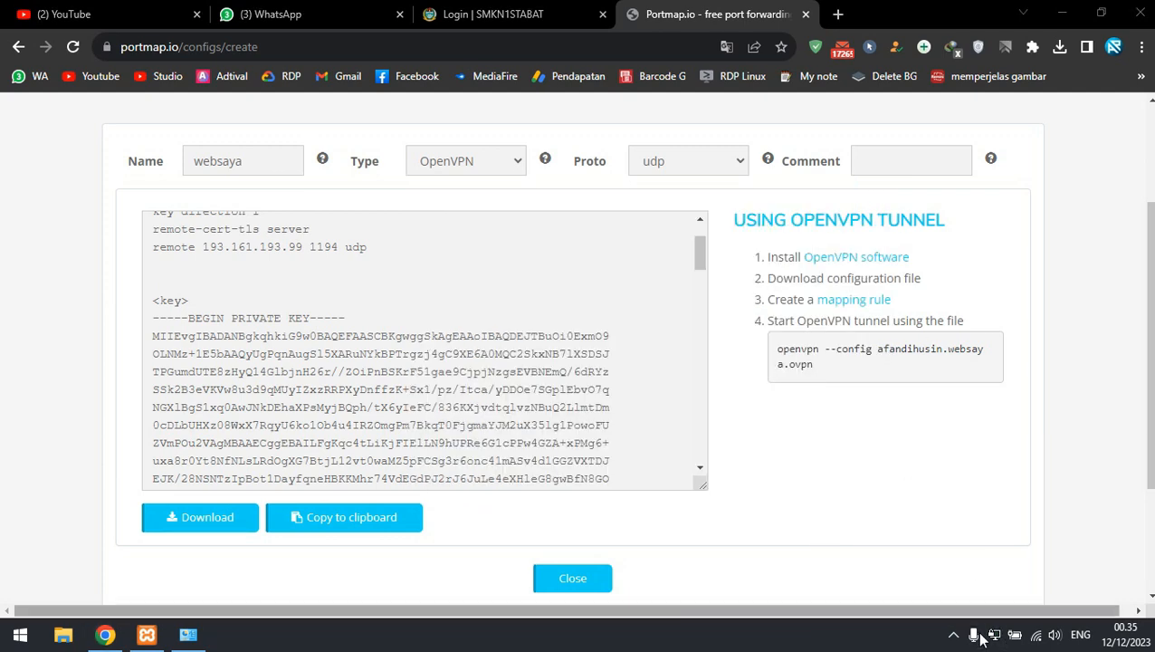
# - Import the websaya .ovpn file from Downloads into OpenVPN, replacing the existing configuration of the same name
pyautogui.rightClick(995, 635)
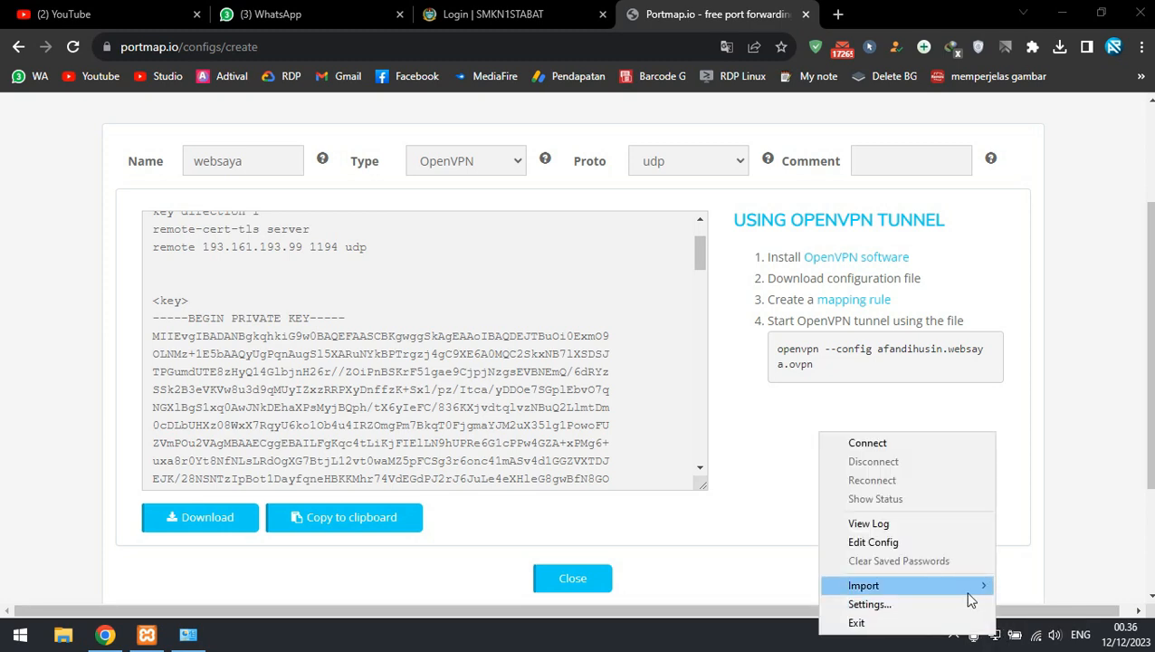
pyautogui.moveTo(940, 593)
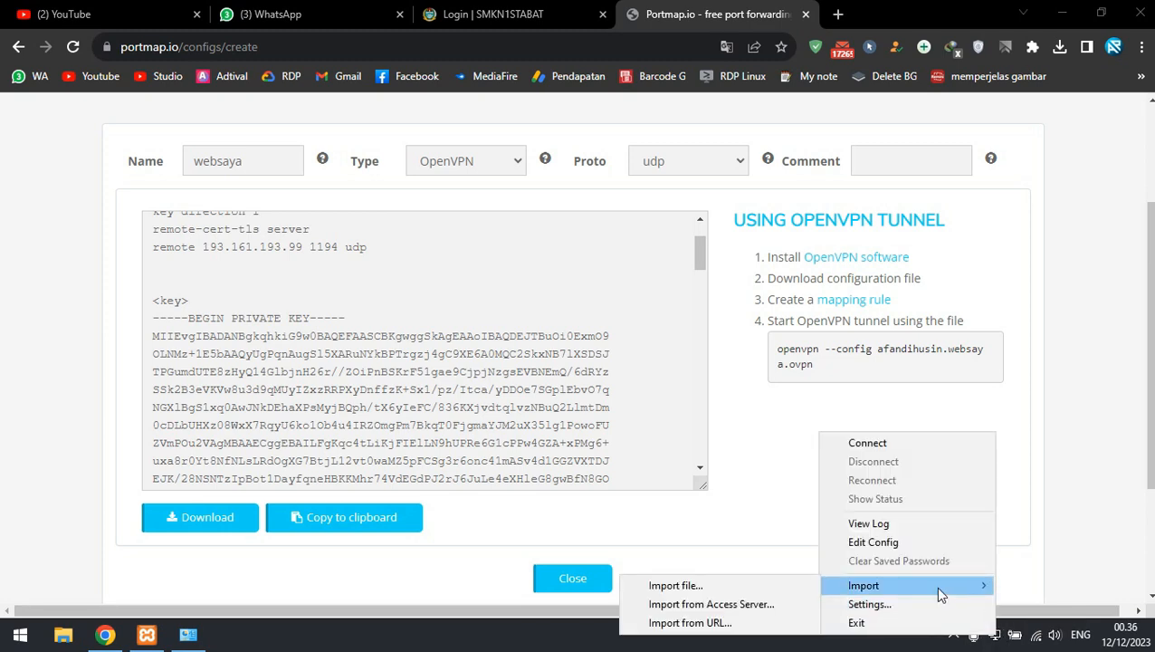
pyautogui.click(729, 589)
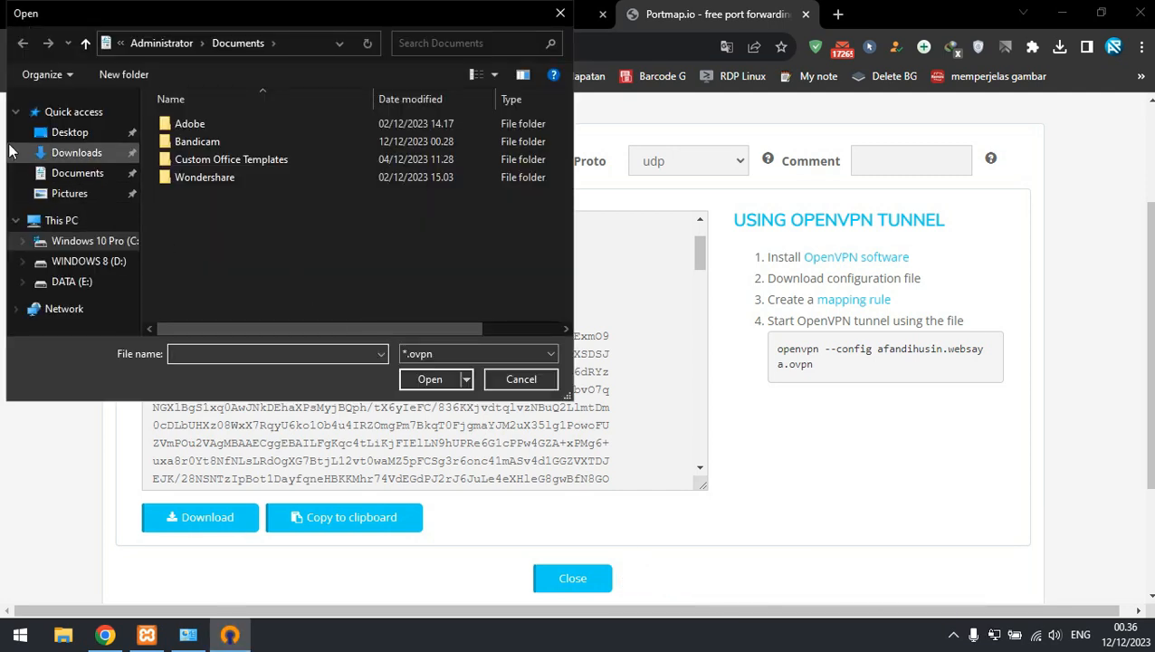
pyautogui.click(55, 152)
pyautogui.click(203, 178)
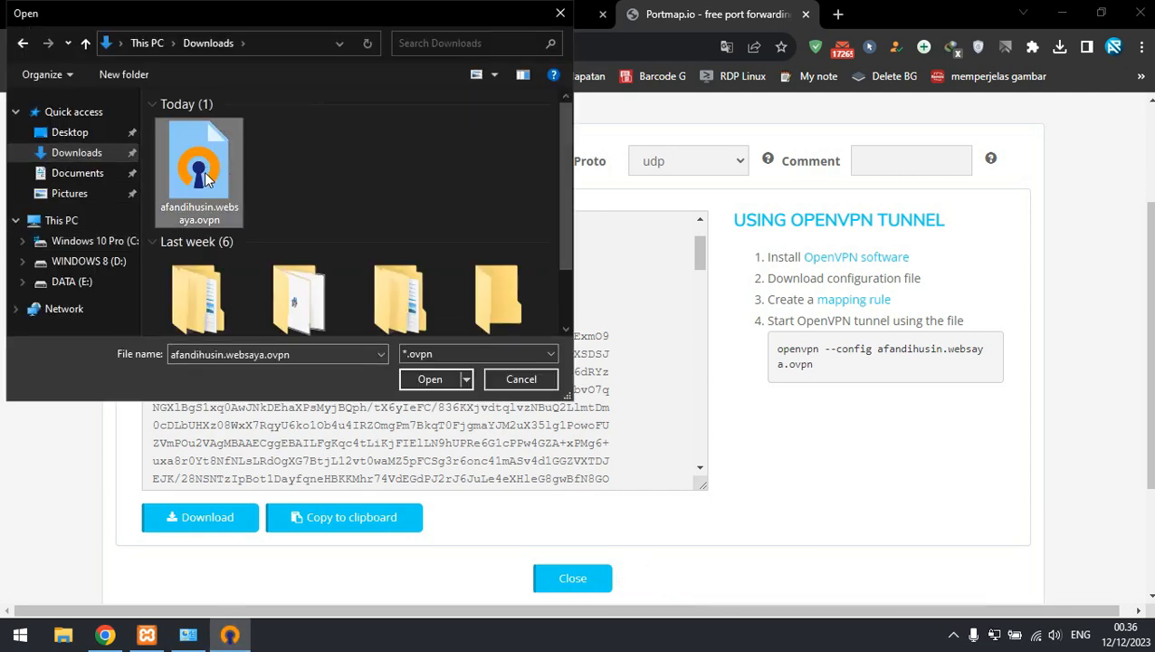
pyautogui.click(456, 381)
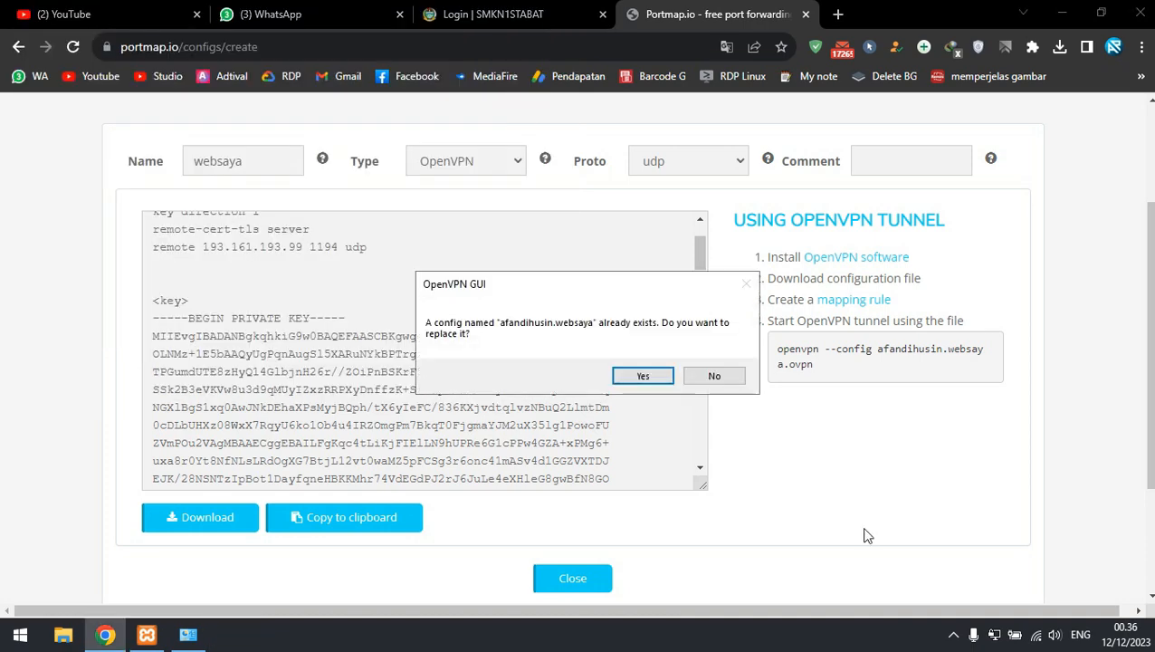
pyautogui.click(642, 376)
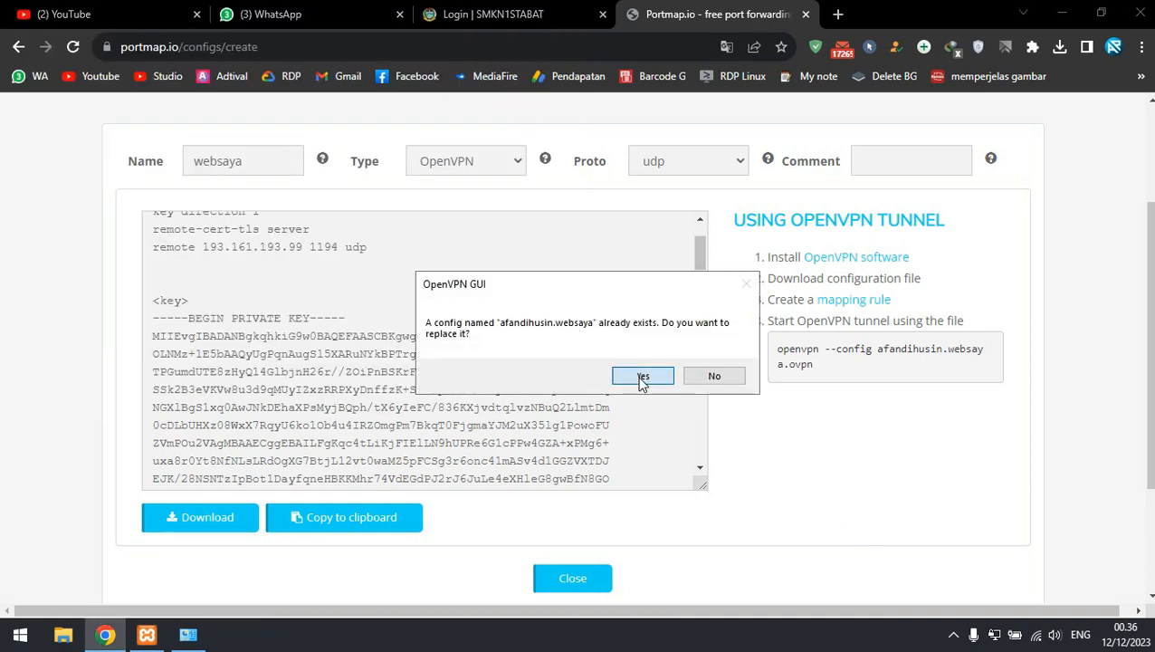
# - Connect OpenVPN with the websaya profile and check its connection details in the system tray
pyautogui.rightClick(993, 638)
pyautogui.click(872, 447)
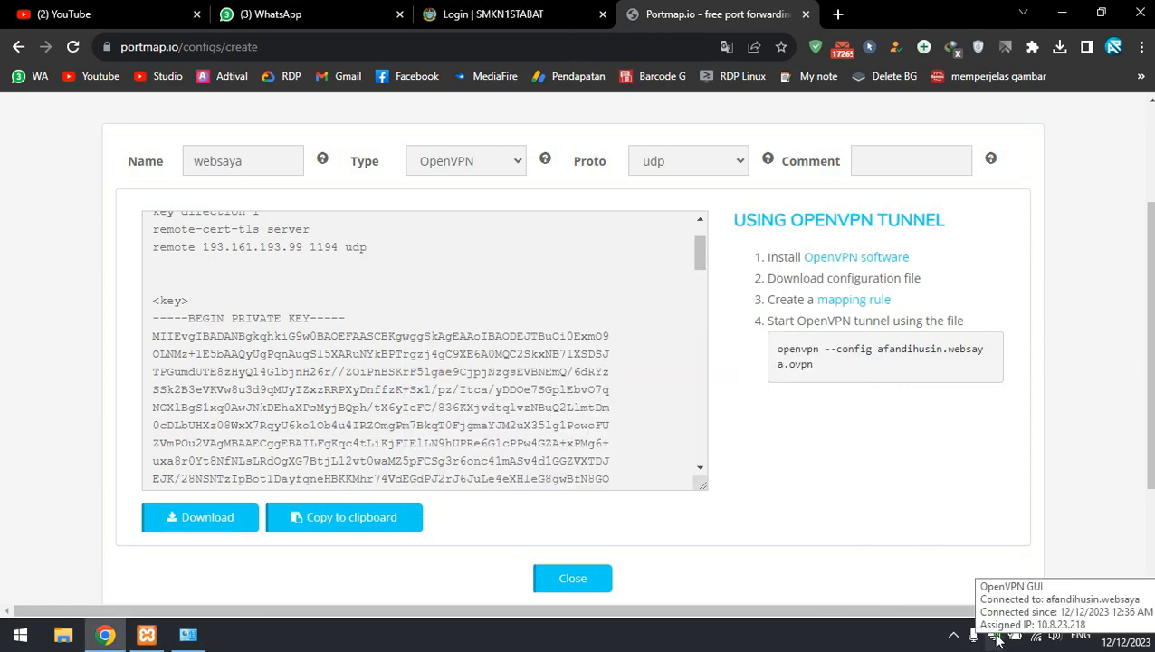
pyautogui.moveTo(994, 637)
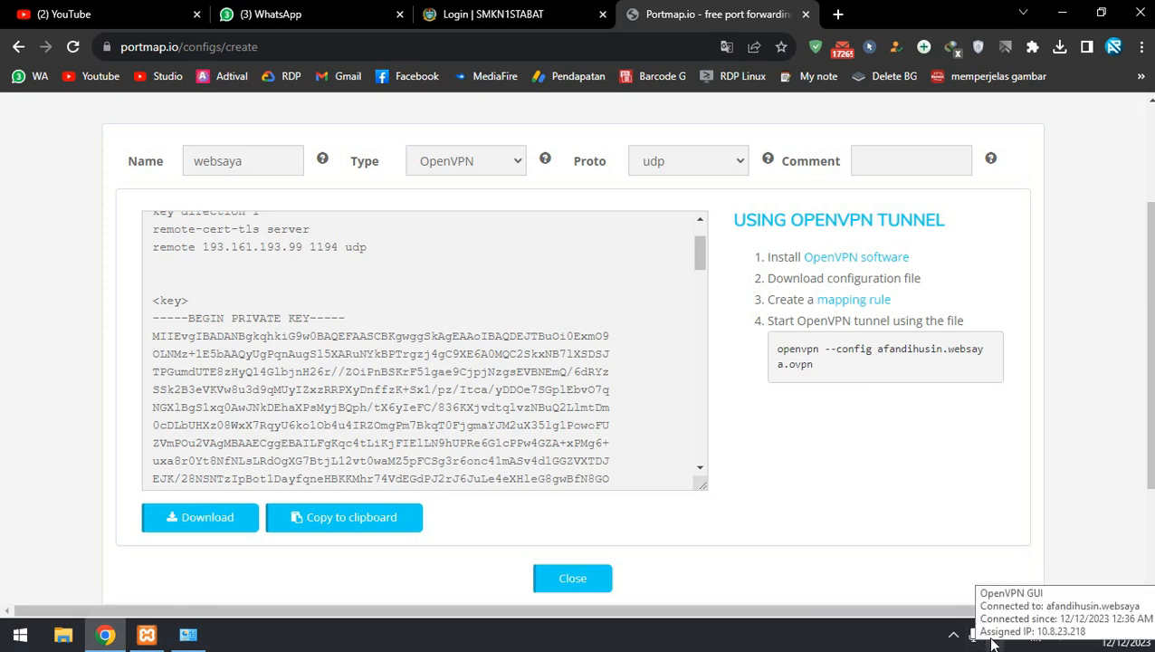
# - Start a new Portmap.io mapping rule for the websaya configuration and set its protocol to http
pyautogui.scroll(3, 784, 487)
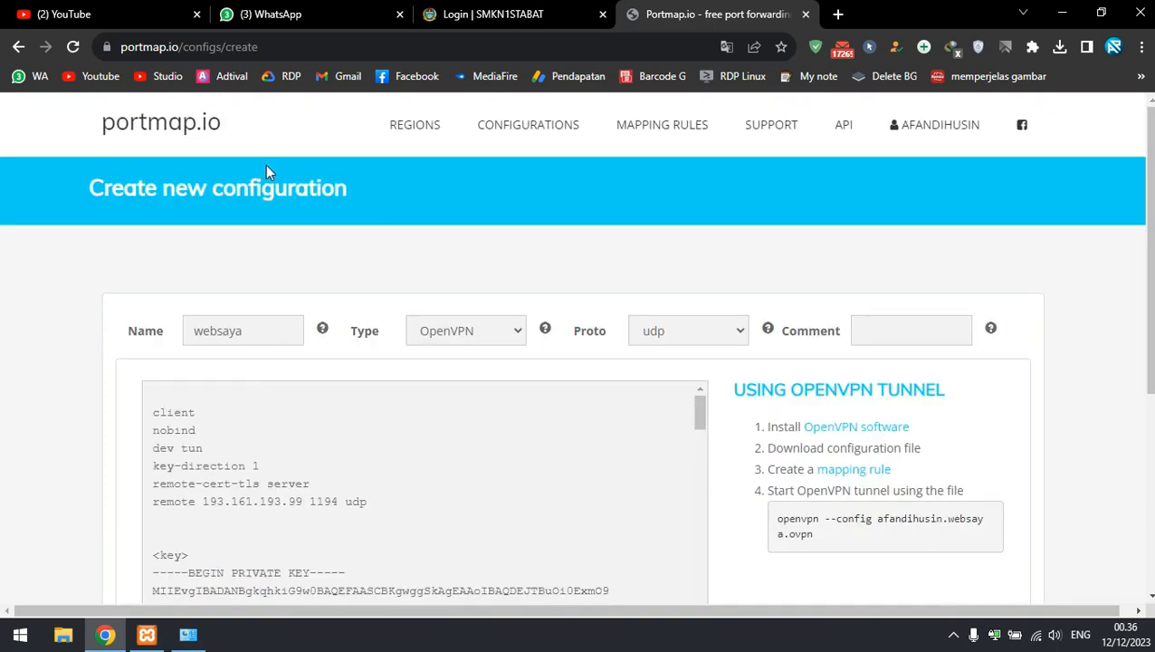
pyautogui.click(673, 134)
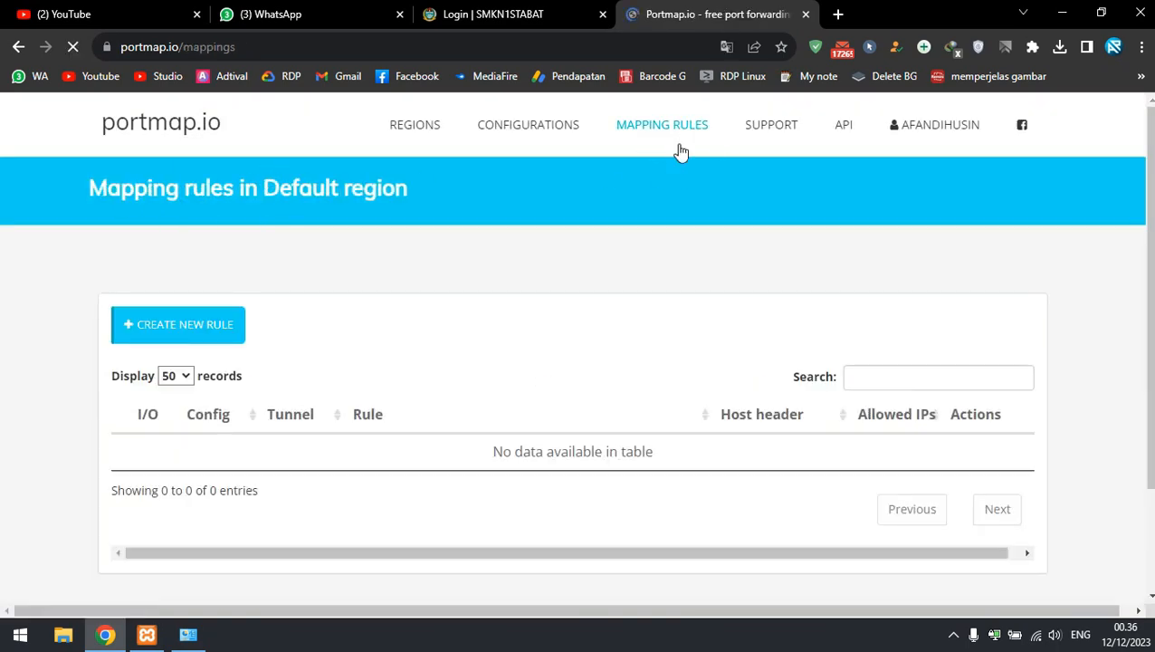
pyautogui.click(190, 335)
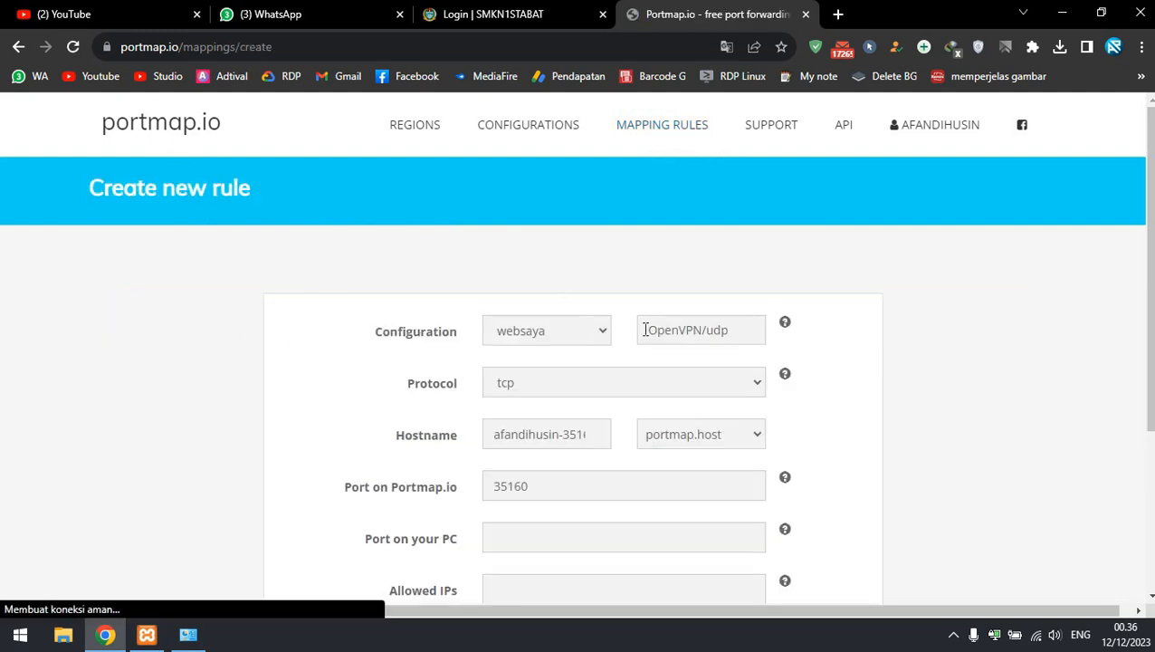
pyautogui.click(727, 389)
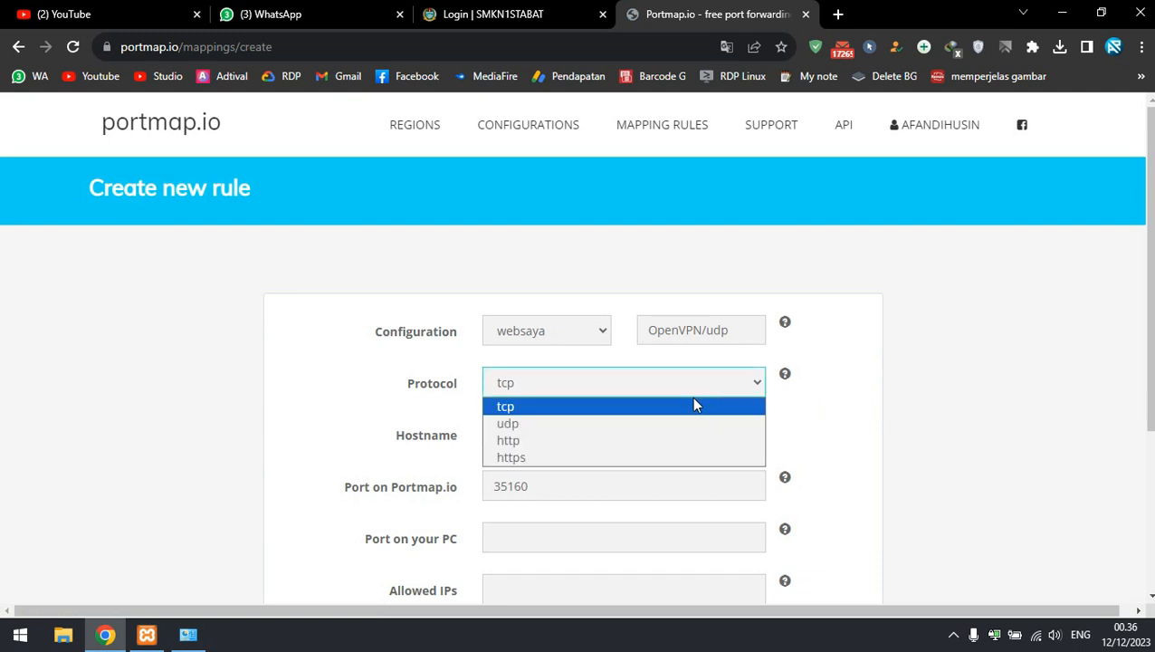
pyautogui.click(526, 441)
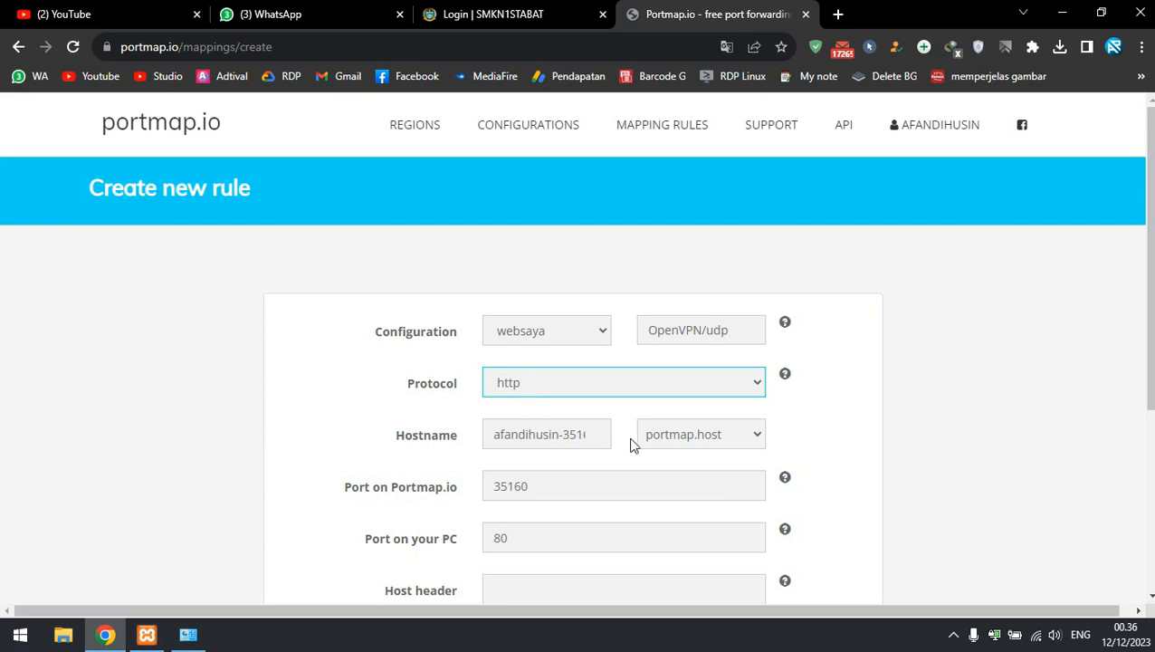
# - Try portmap.io as the rule's hostname domain, and set it back to portmap.host
pyautogui.click(699, 435)
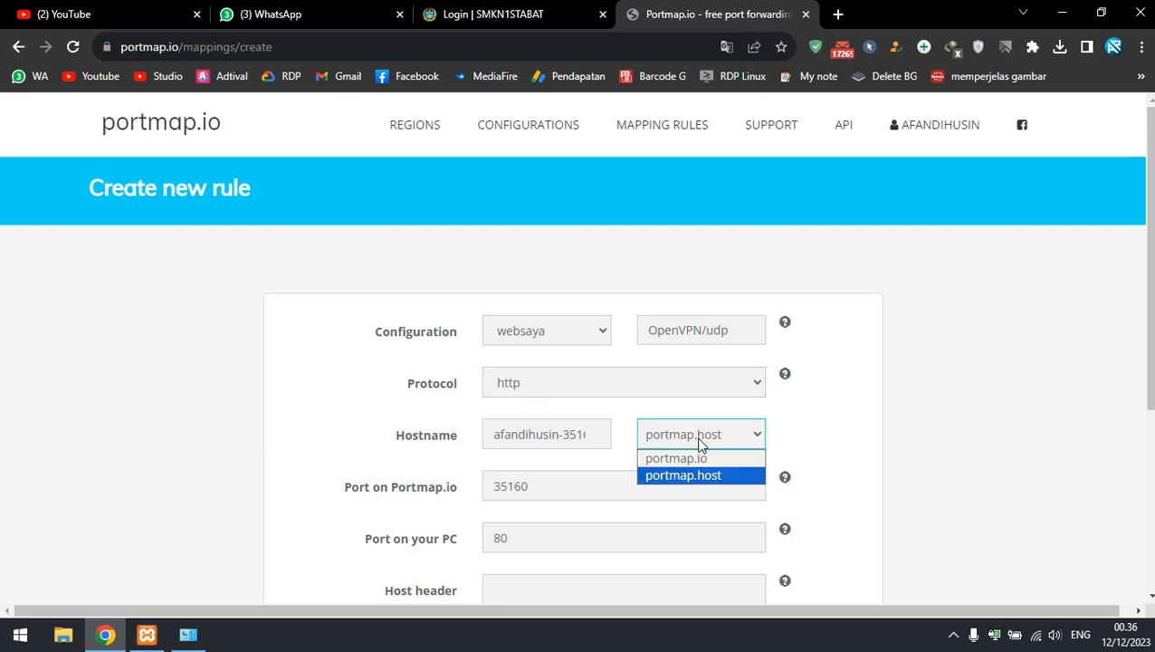
pyautogui.click(556, 434)
pyautogui.click(692, 437)
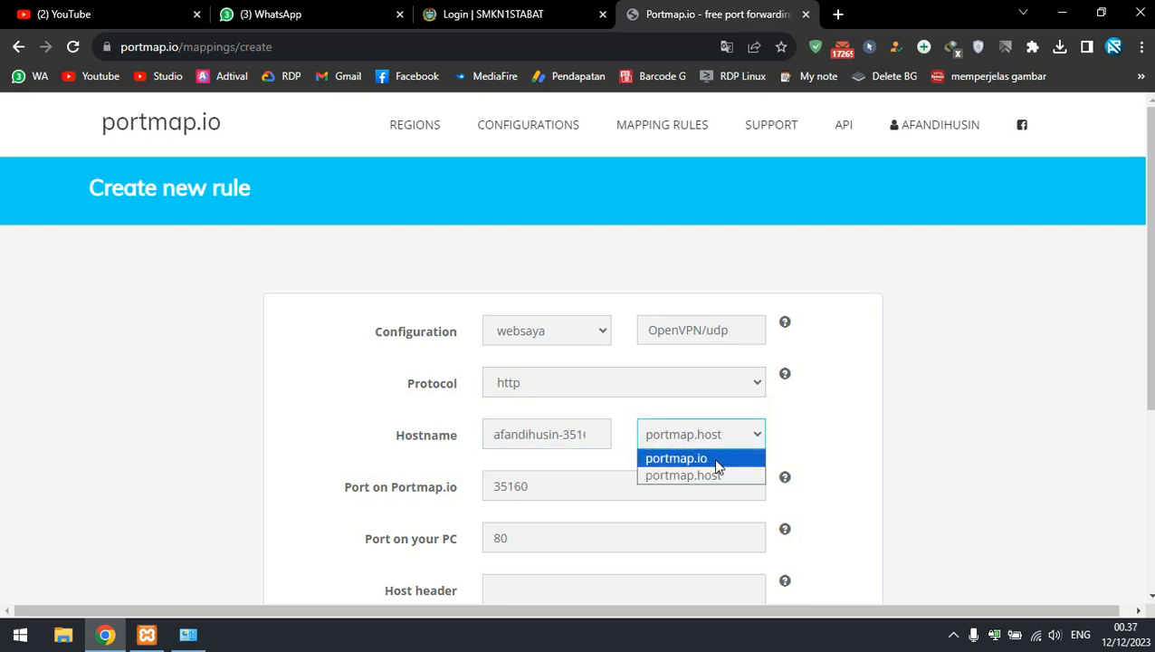
pyautogui.click(711, 457)
pyautogui.click(709, 444)
pyautogui.click(711, 472)
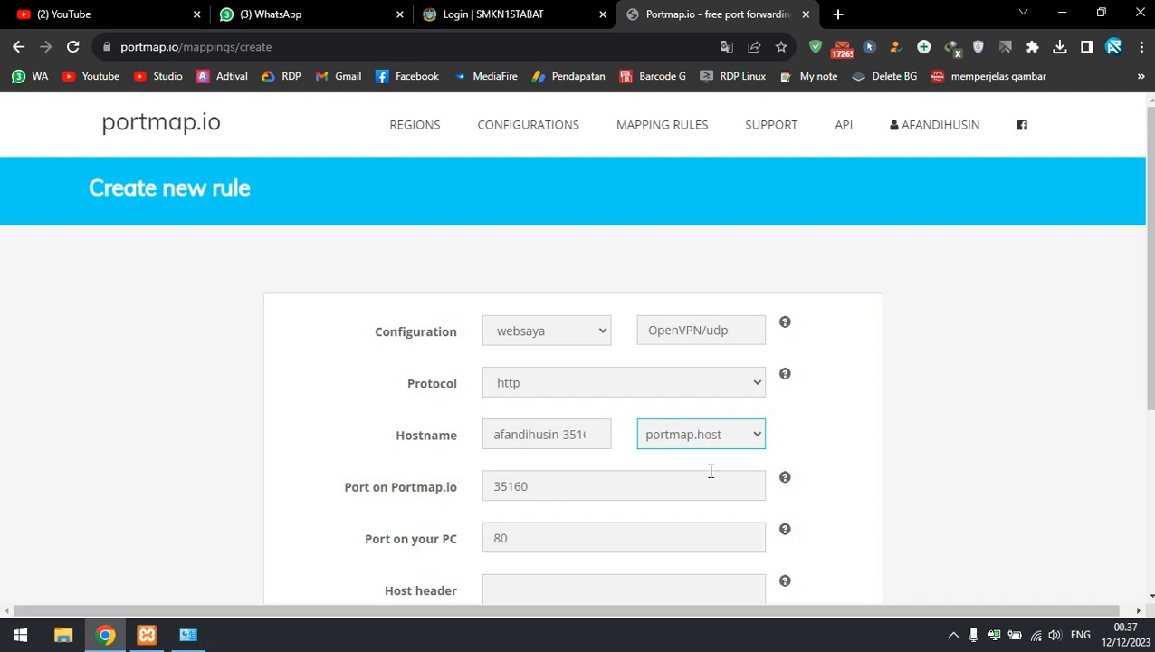
# - Compare the rule's port on your PC with the localhost address of the exam site's login page
pyautogui.scroll(-1, 599, 472)
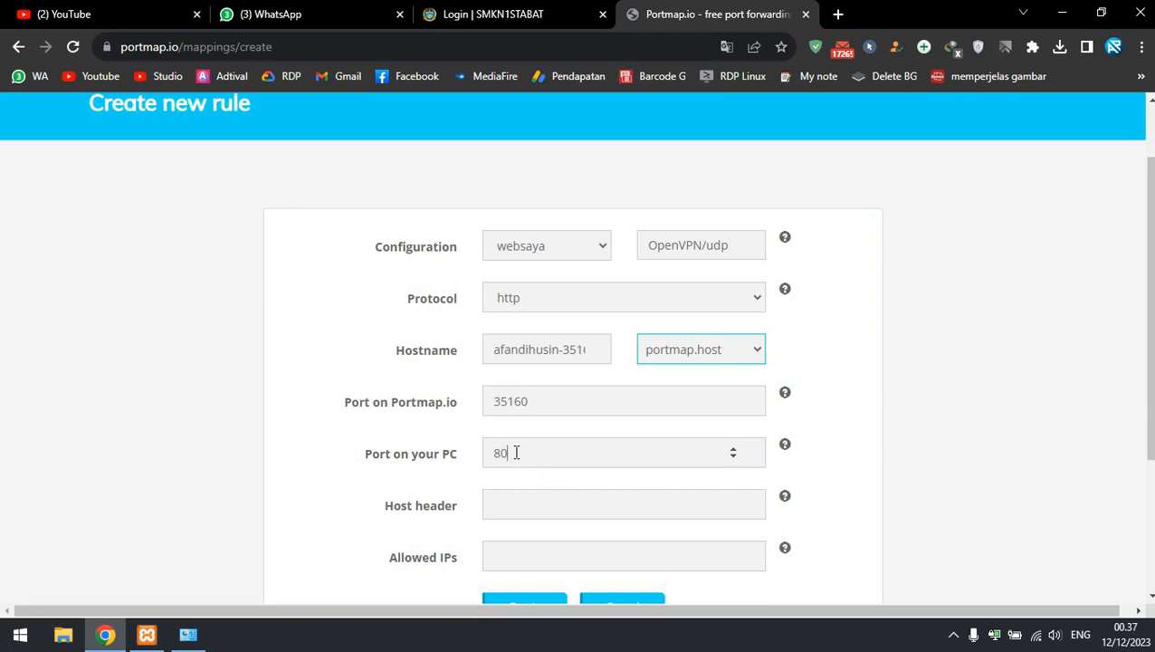
pyautogui.moveTo(516, 453); pyautogui.dragTo(482, 449)
pyautogui.click(367, 7)
pyautogui.click(443, 10)
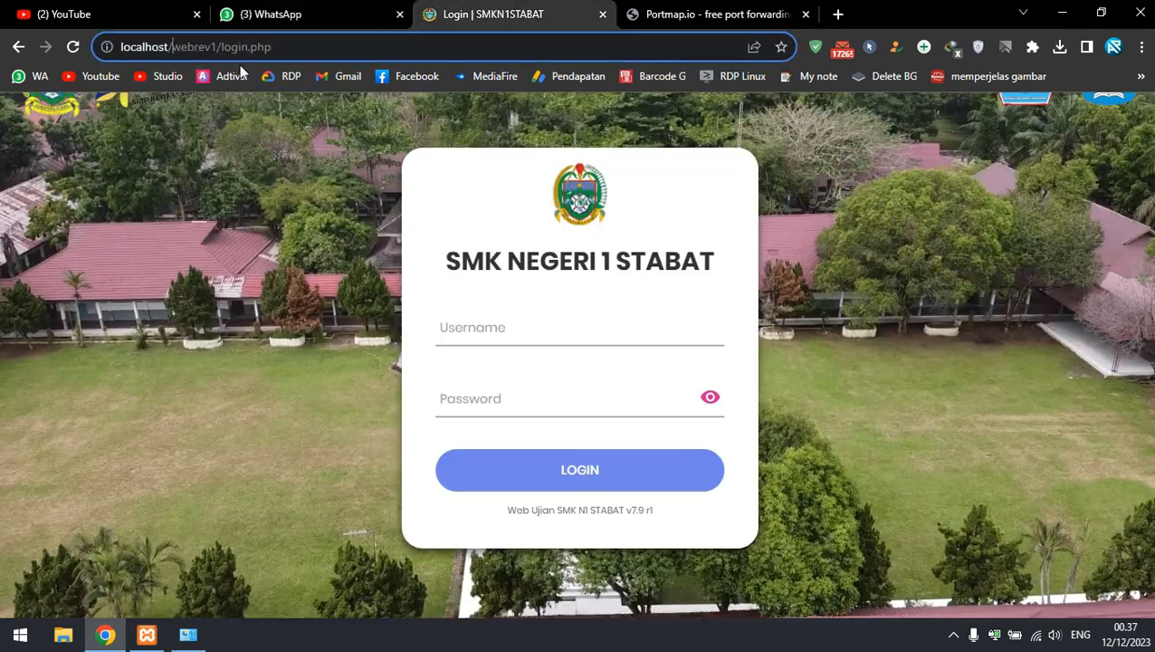
pyautogui.moveTo(164, 47); pyautogui.dragTo(351, 48)
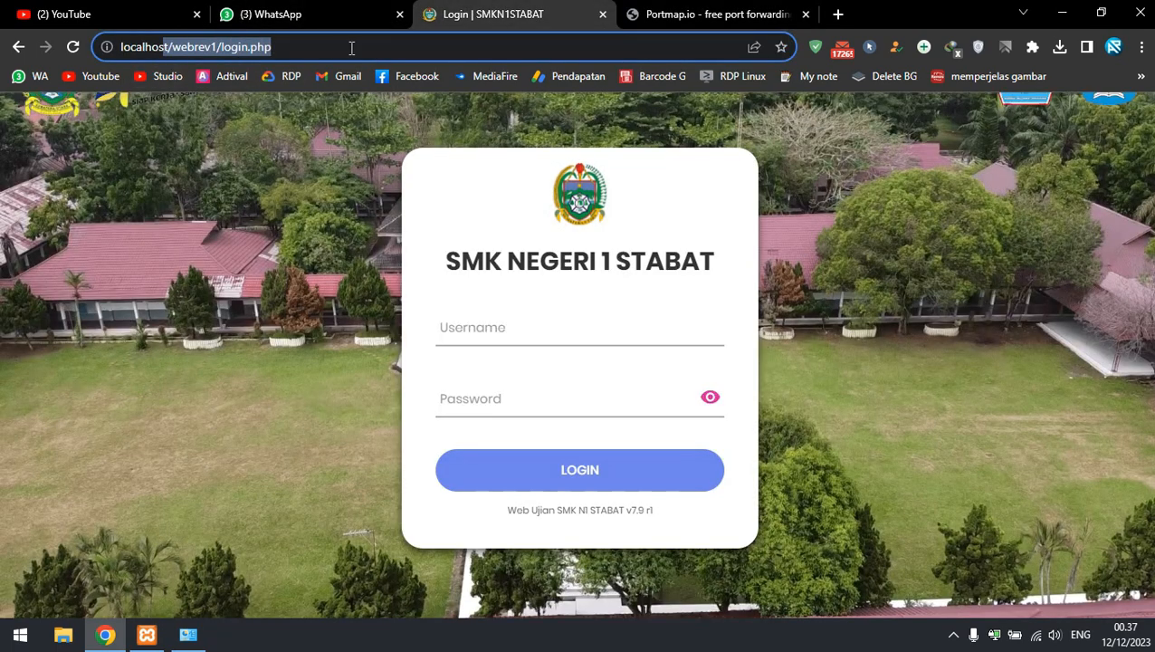
pyautogui.click(171, 47)
pyautogui.moveTo(172, 47); pyautogui.dragTo(122, 47)
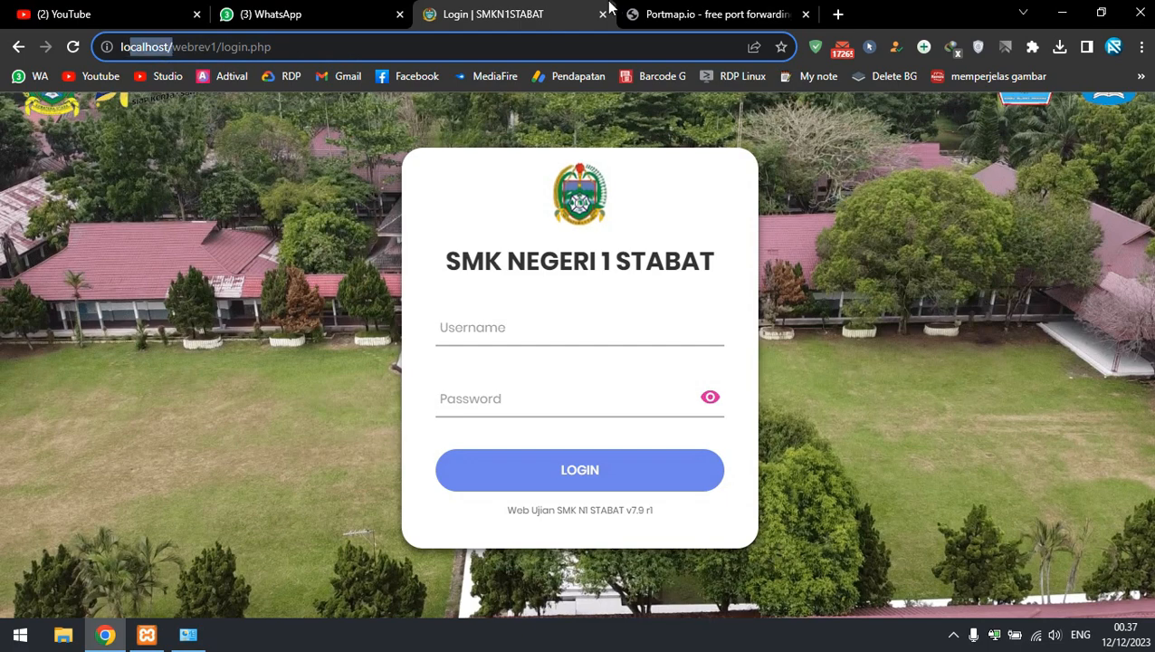
pyautogui.moveTo(633, 7)
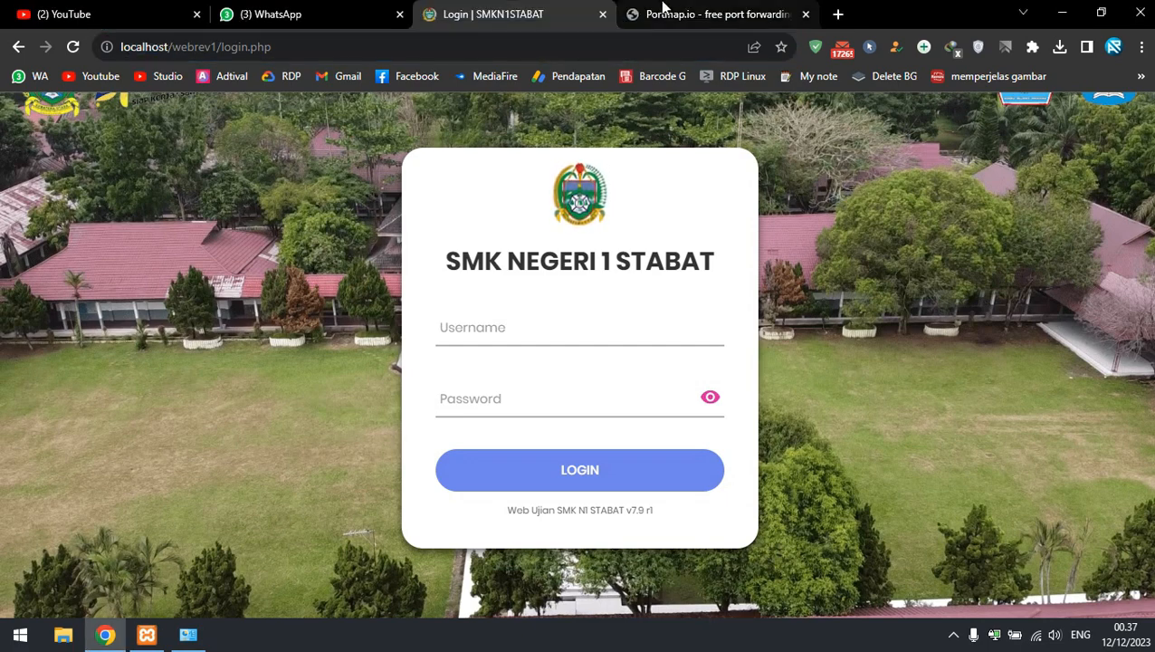
# - Return to the new mapping rule and set the port on your PC to 80
pyautogui.click(663, 11)
pyautogui.click(550, 451)
pyautogui.moveTo(550, 451); pyautogui.dragTo(439, 450)
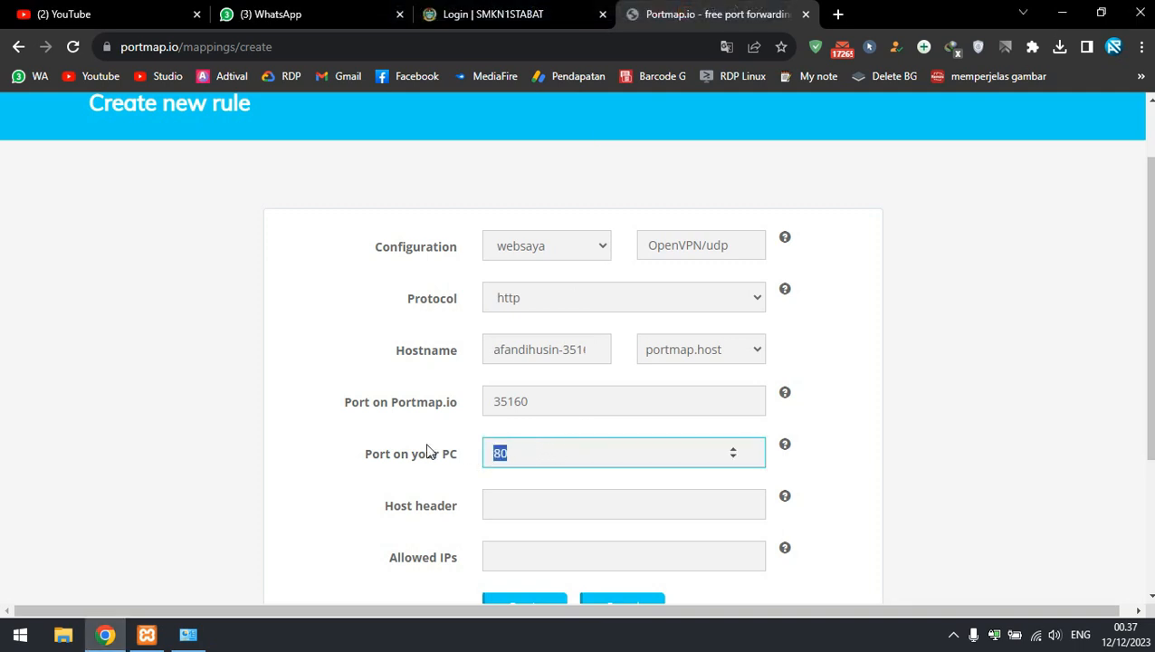
pyautogui.write('9')
pyautogui.write('80')
# - Leave the host header and allowed IPs empty, and create the mapping rule
pyautogui.scroll(-2, 507, 498)
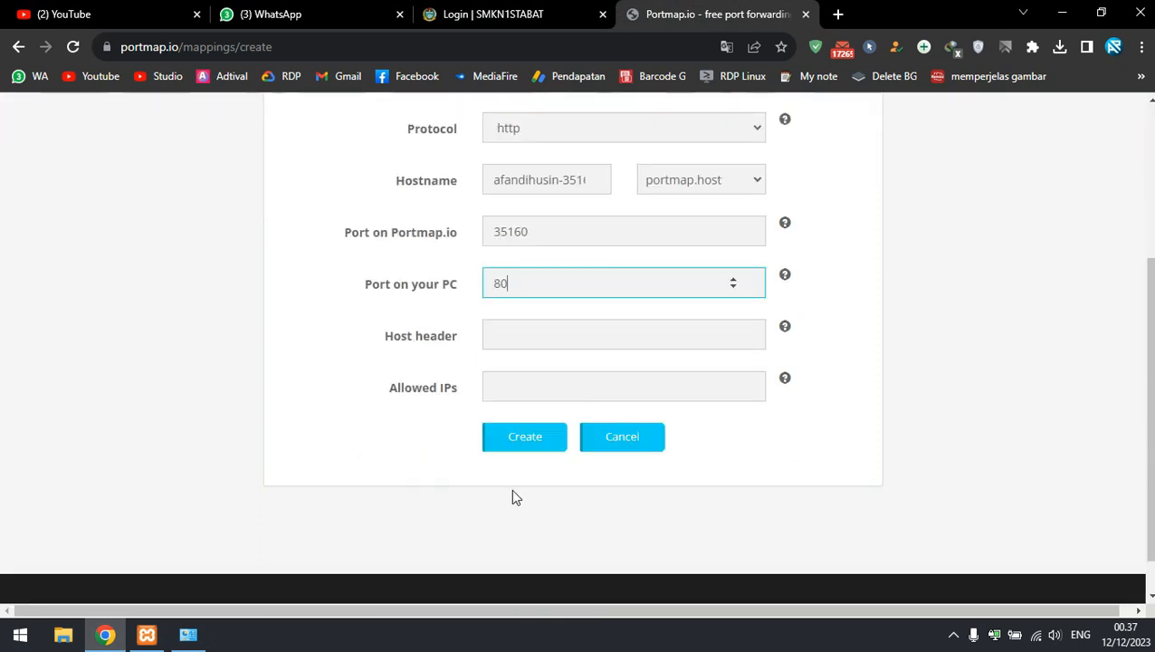
pyautogui.click(506, 332)
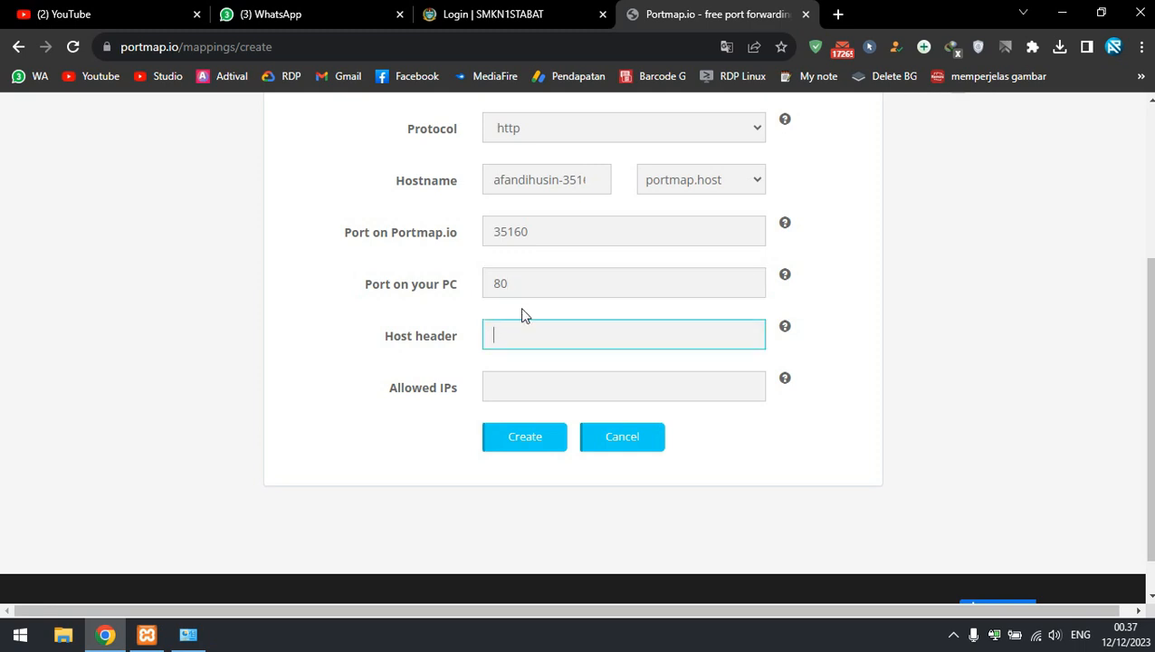
pyautogui.scroll(2, 600, 291)
pyautogui.scroll(-1, 544, 380)
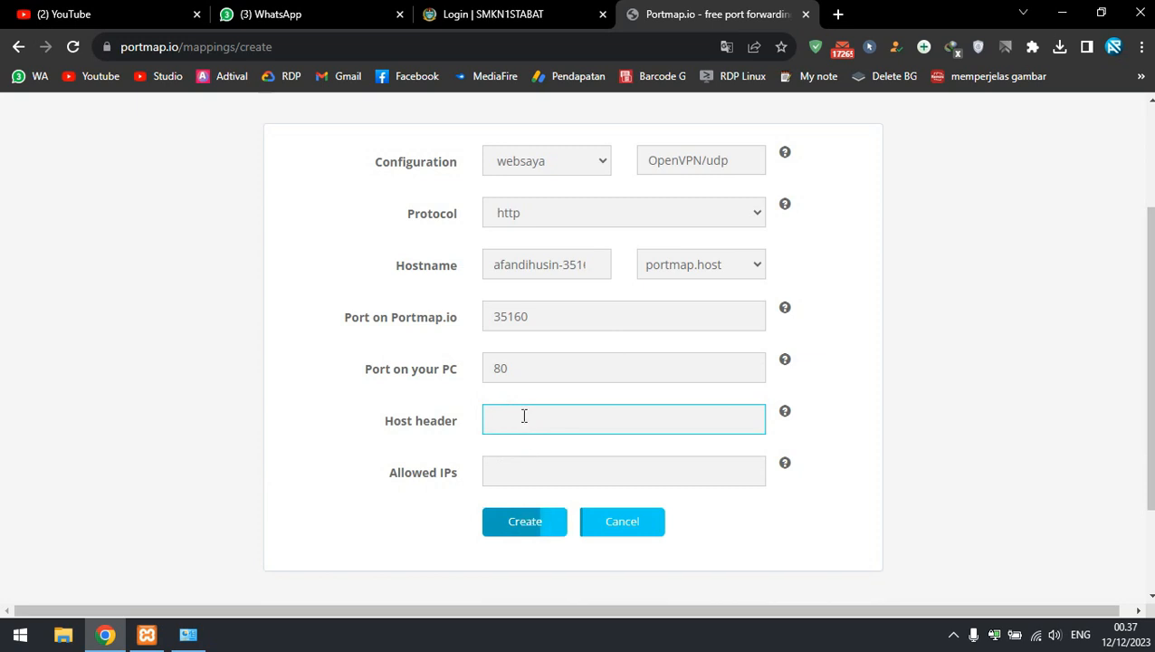
pyautogui.click(532, 534)
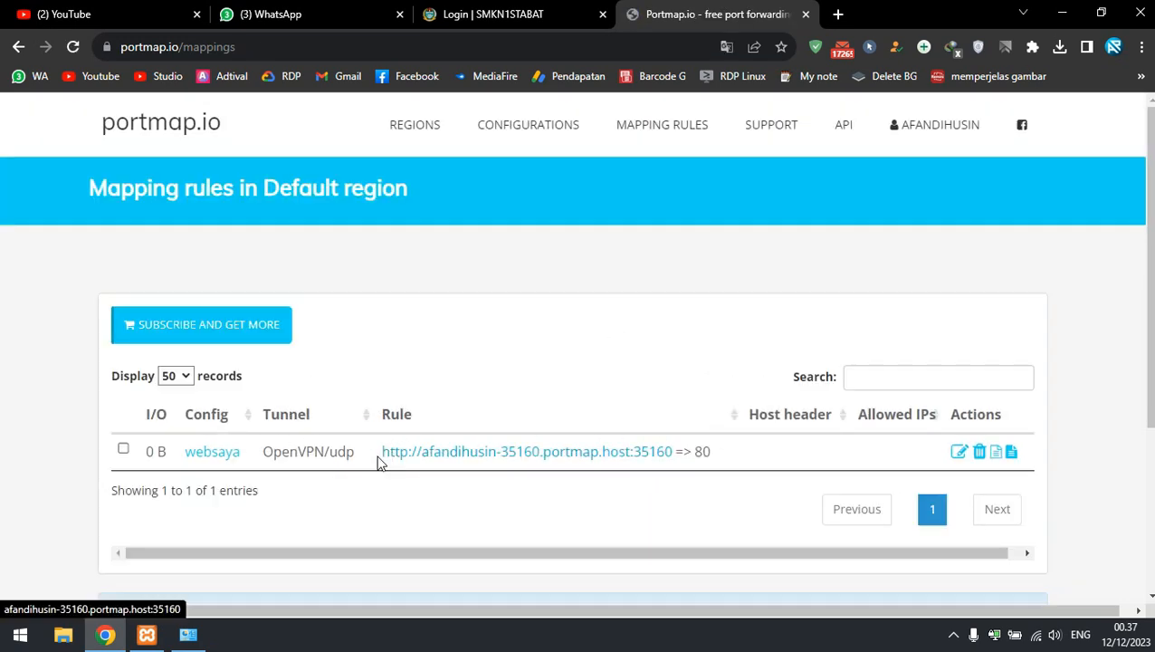
# - Open the new rule's portmap.host link in a new tab and examine the address it loads
pyautogui.rightClick(483, 463)
pyautogui.click(566, 235)
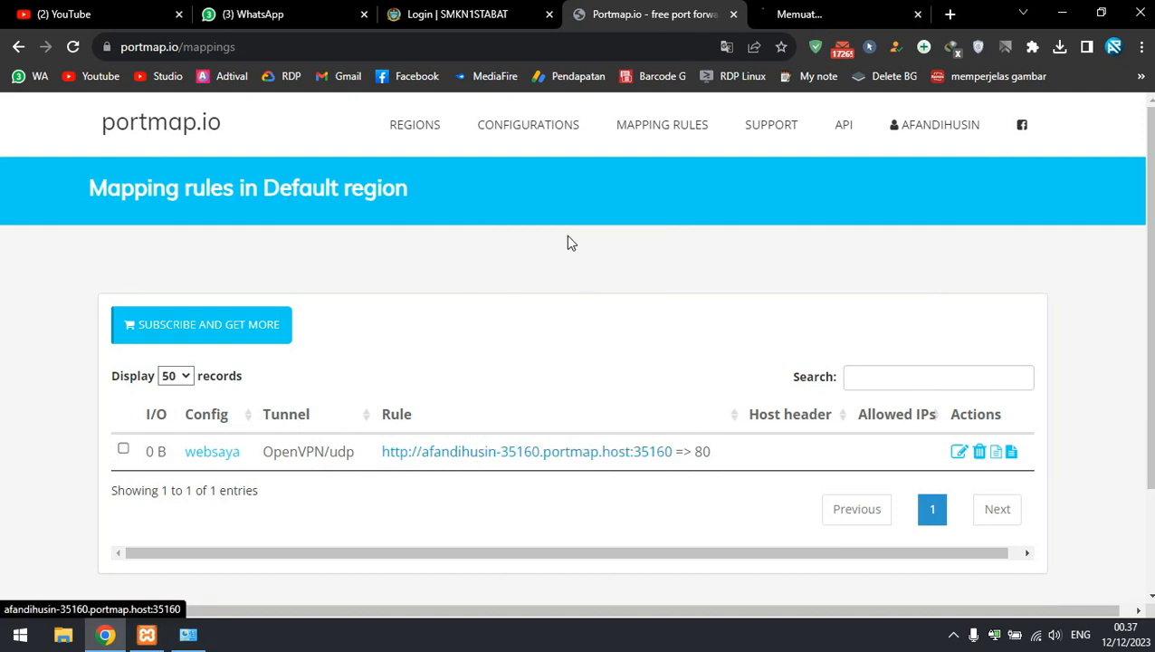
pyautogui.click(815, 10)
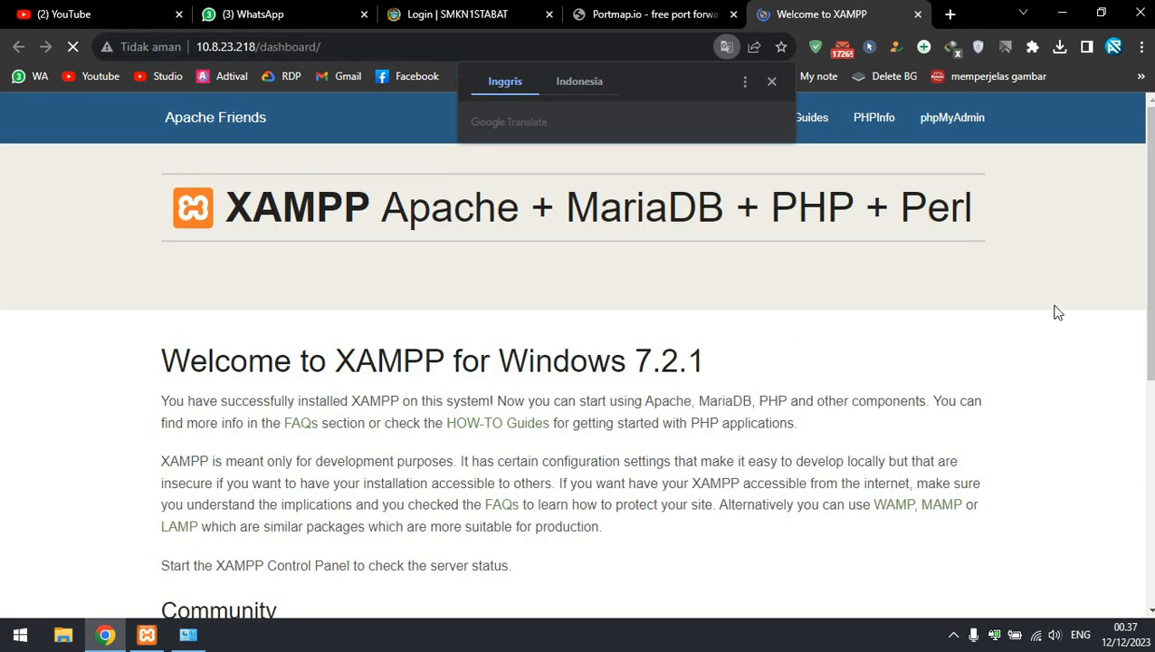
pyautogui.moveTo(260, 45); pyautogui.dragTo(377, 46)
pyautogui.click(222, 50)
# - Copy the folder name webrev1 from the address of the exam site's localhost login page
pyautogui.click(457, 14)
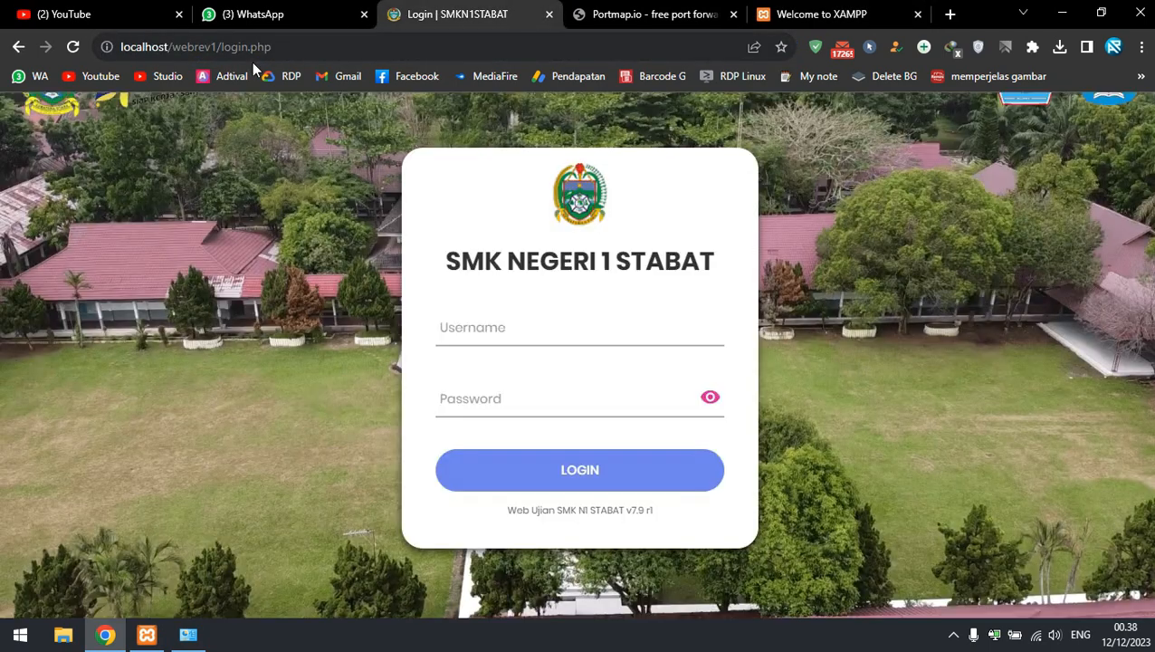
pyautogui.moveTo(171, 47); pyautogui.dragTo(214, 48)
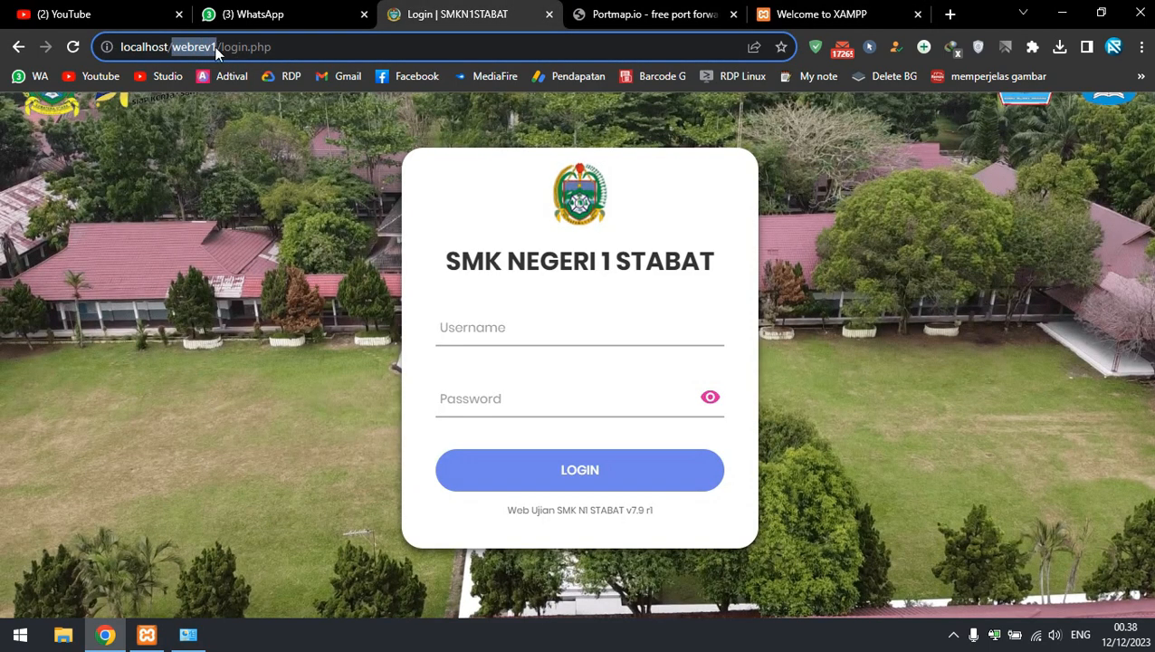
pyautogui.rightClick(214, 48)
pyautogui.click(271, 150)
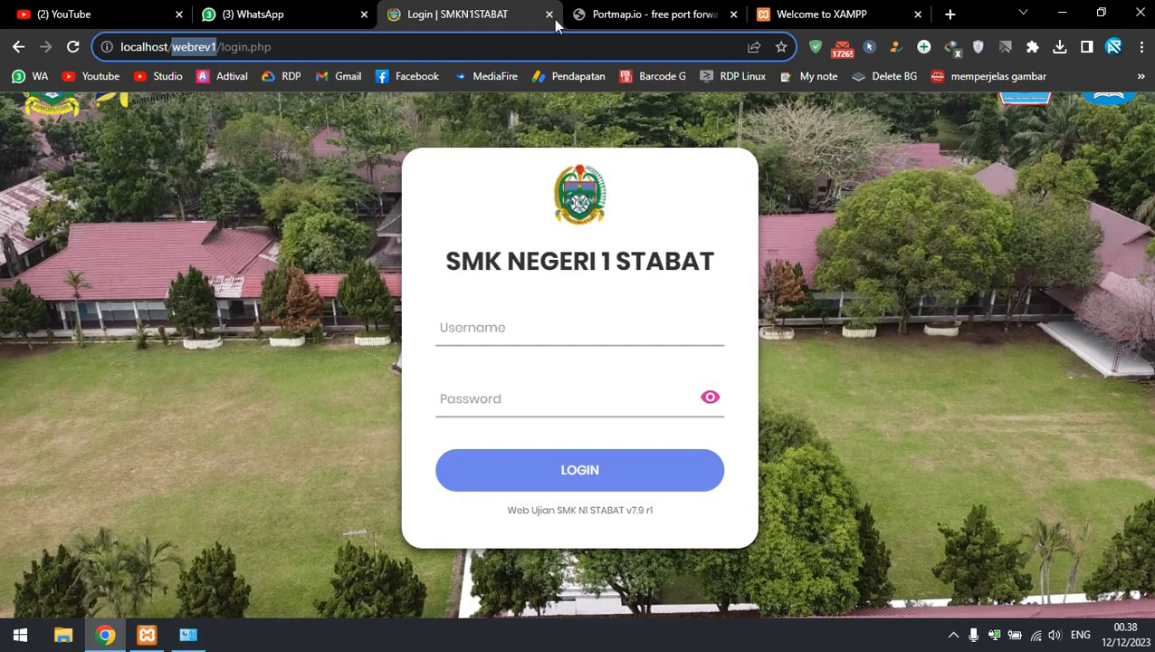
# - Replace the dashboard/ path in the XAMPP page's address with webrev1 and load the exam site
pyautogui.click(842, 10)
pyautogui.moveTo(322, 51); pyautogui.dragTo(260, 49)
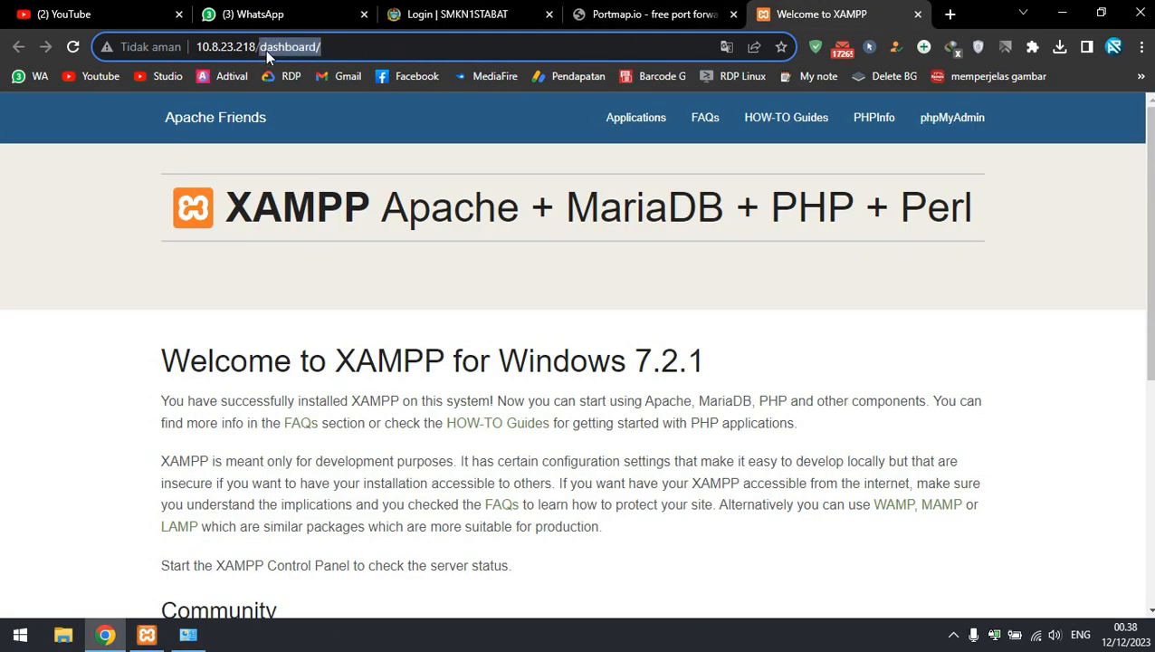
pyautogui.rightClick(268, 49)
pyautogui.click(359, 170)
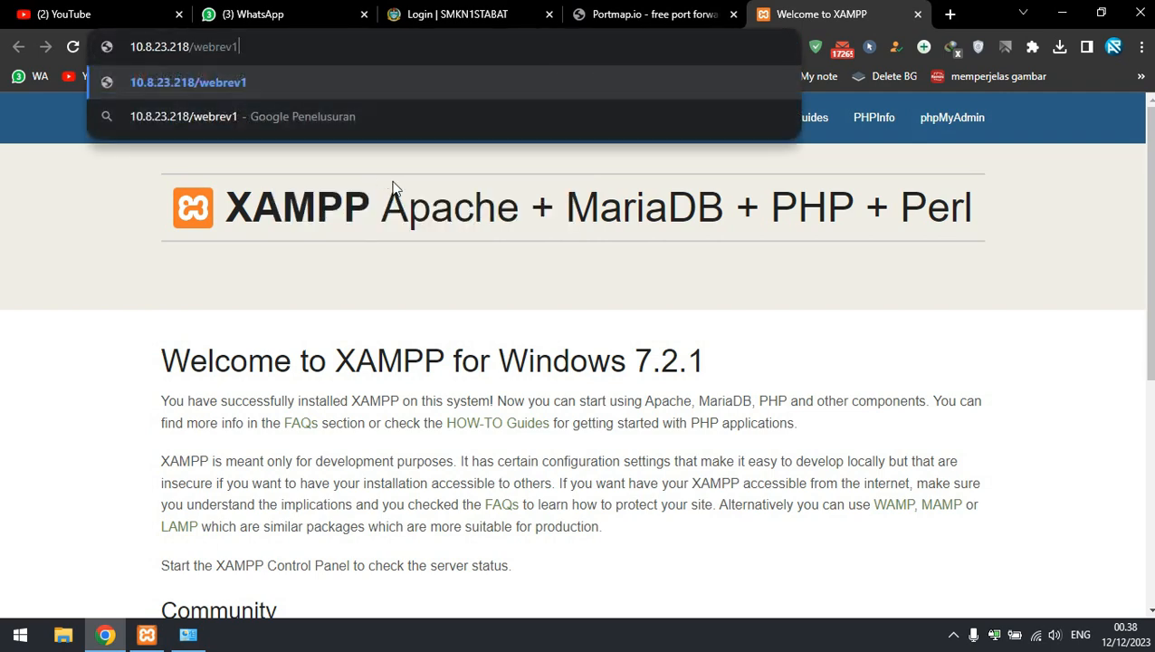
pyautogui.press('Return')
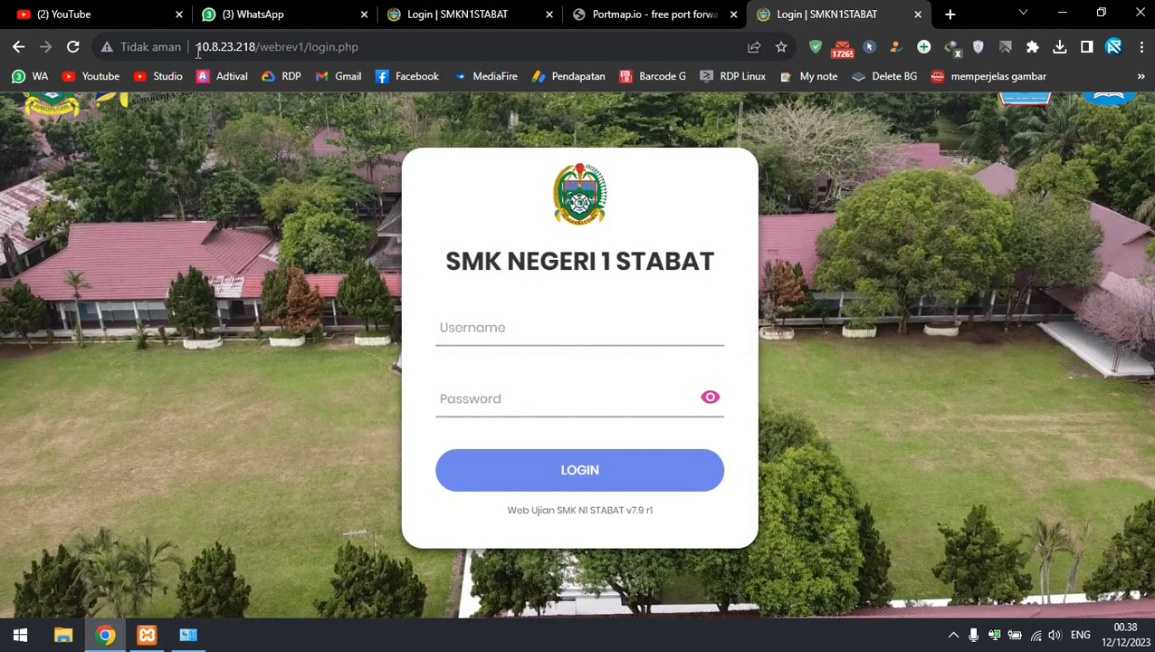
pyautogui.moveTo(197, 51); pyautogui.dragTo(382, 49)
pyautogui.click(383, 51)
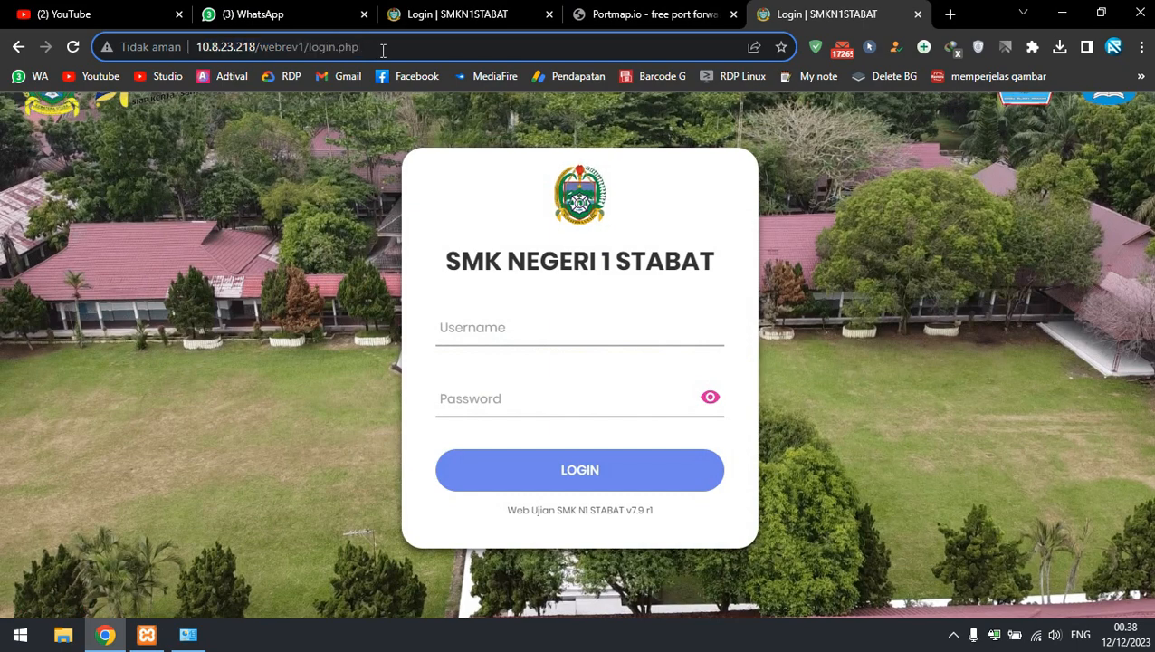
# - Check the connection security information of the exam site at 10.8.23.218 and examine its full address
pyautogui.click(140, 46)
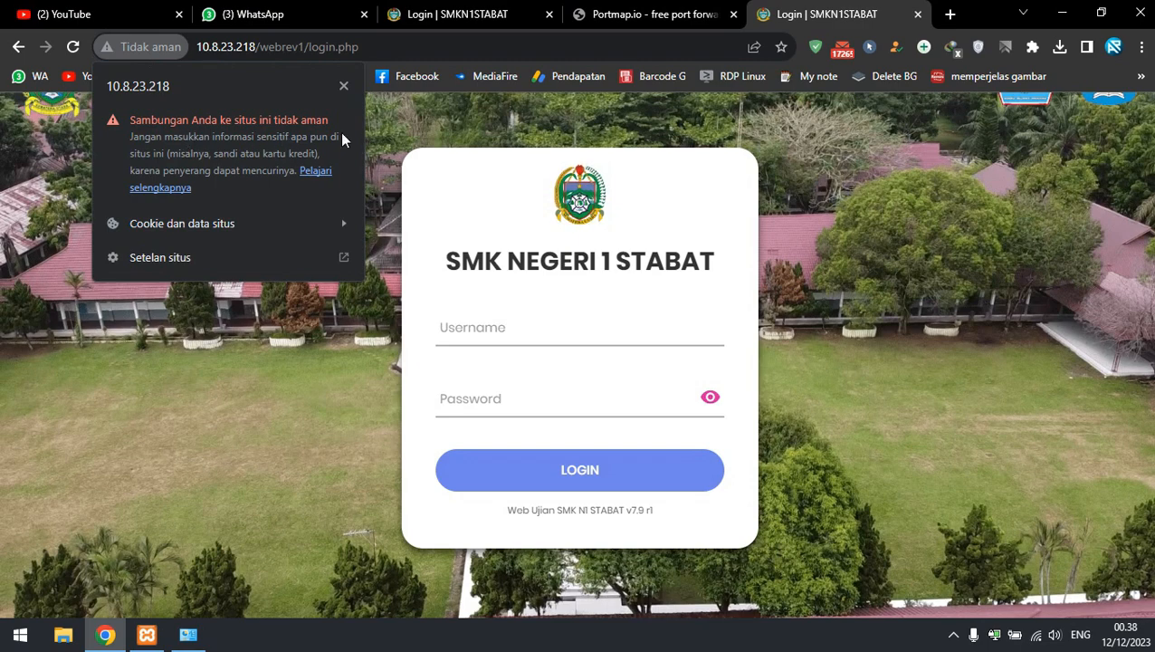
pyautogui.click(444, 114)
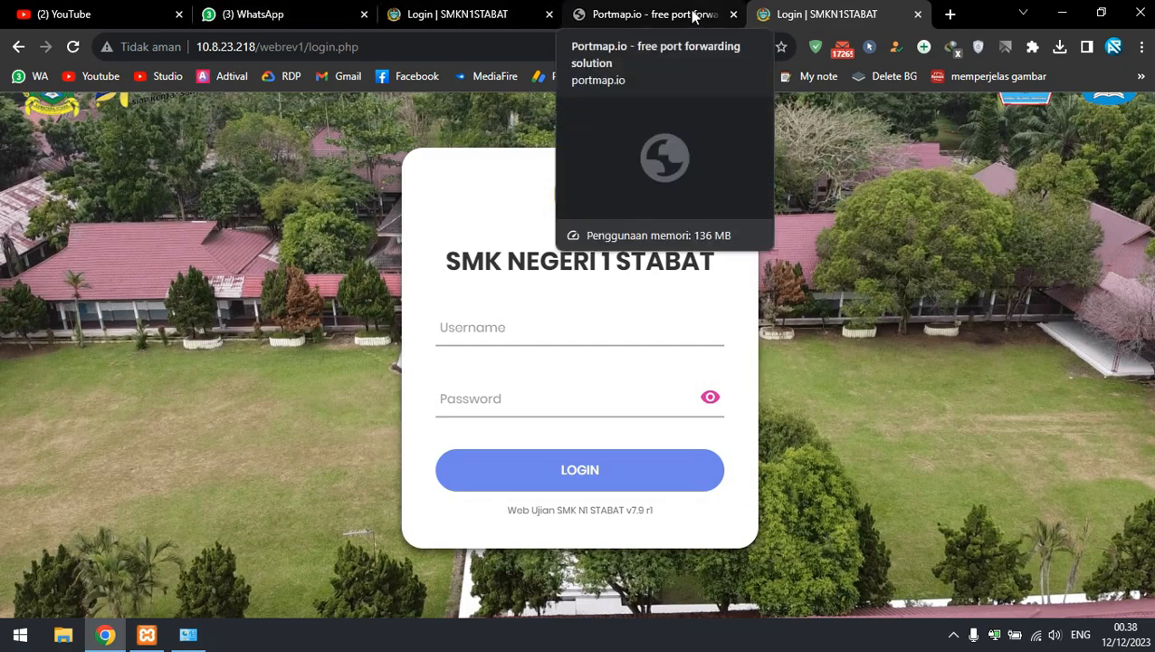
pyautogui.click(195, 47)
pyautogui.click(339, 49)
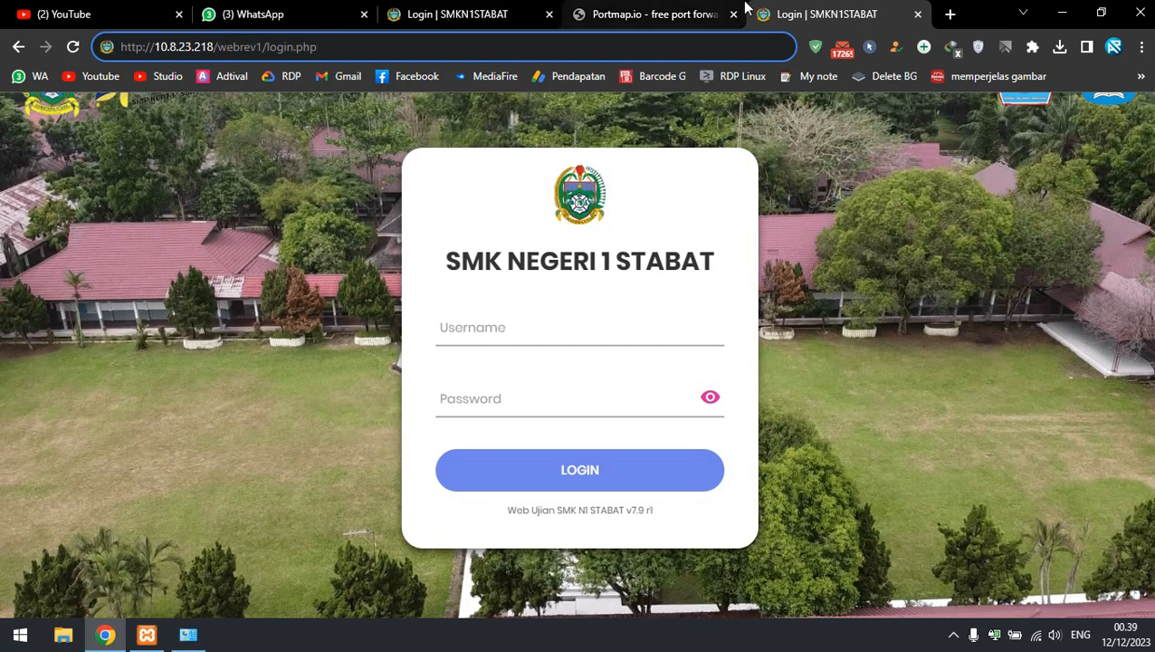
# - Load cloudflare.com in a new tab and log in to the account dashboard
pyautogui.click(951, 14)
pyautogui.click(510, 42)
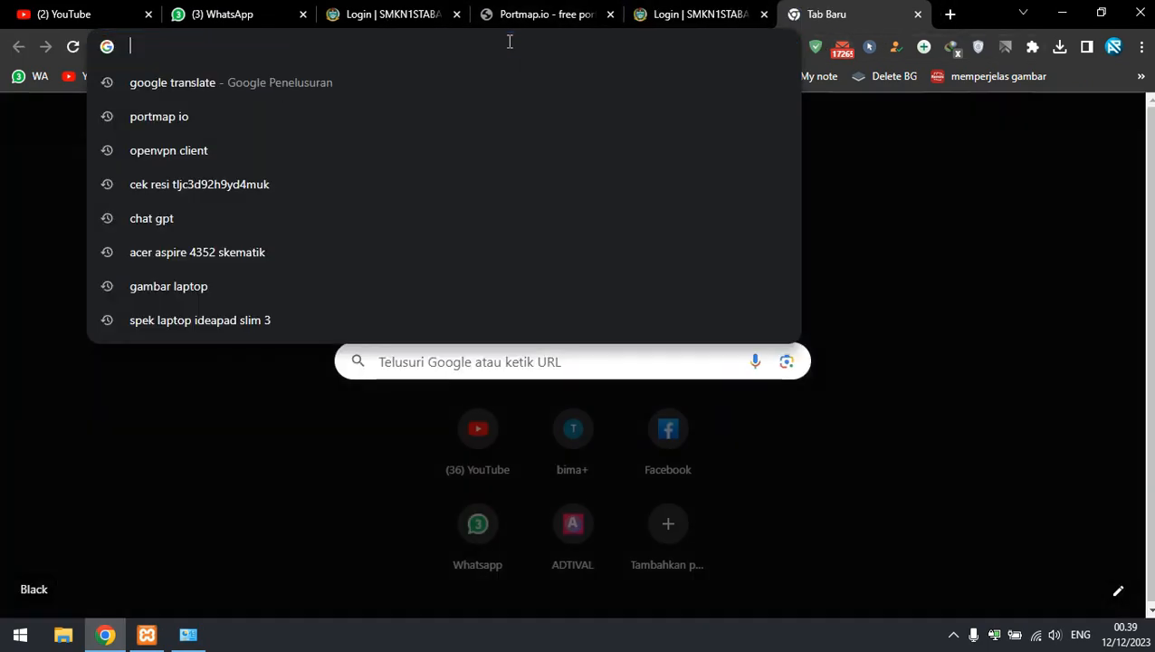
pyautogui.write('clo')
pyautogui.press('Return')
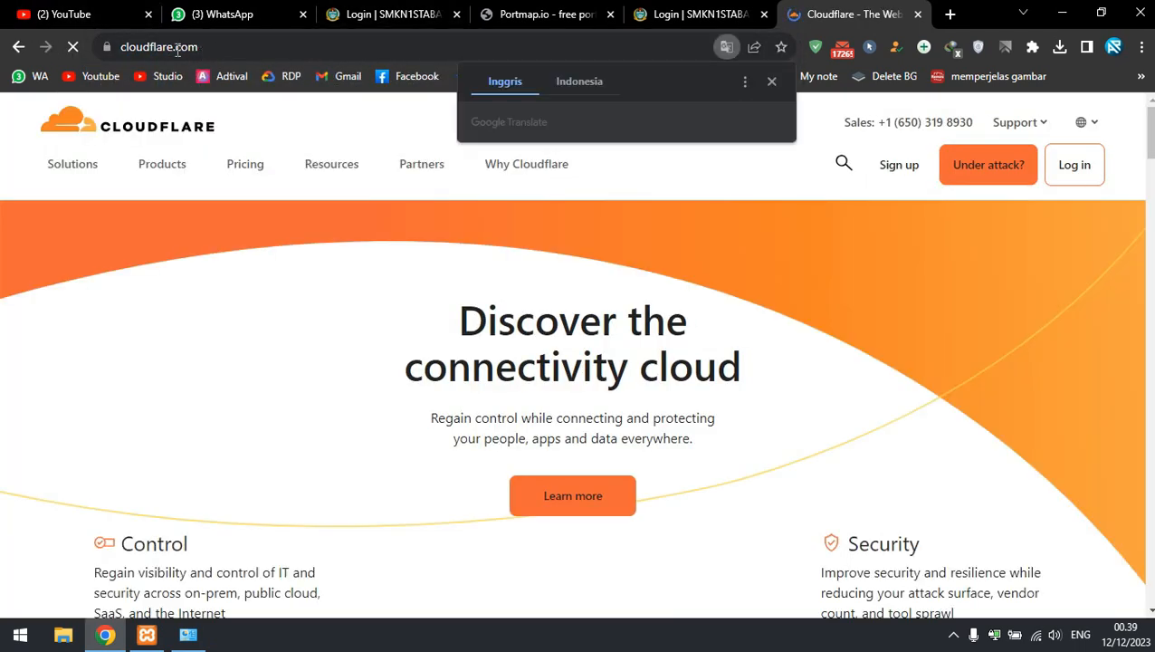
pyautogui.click(220, 52)
pyautogui.click(1074, 172)
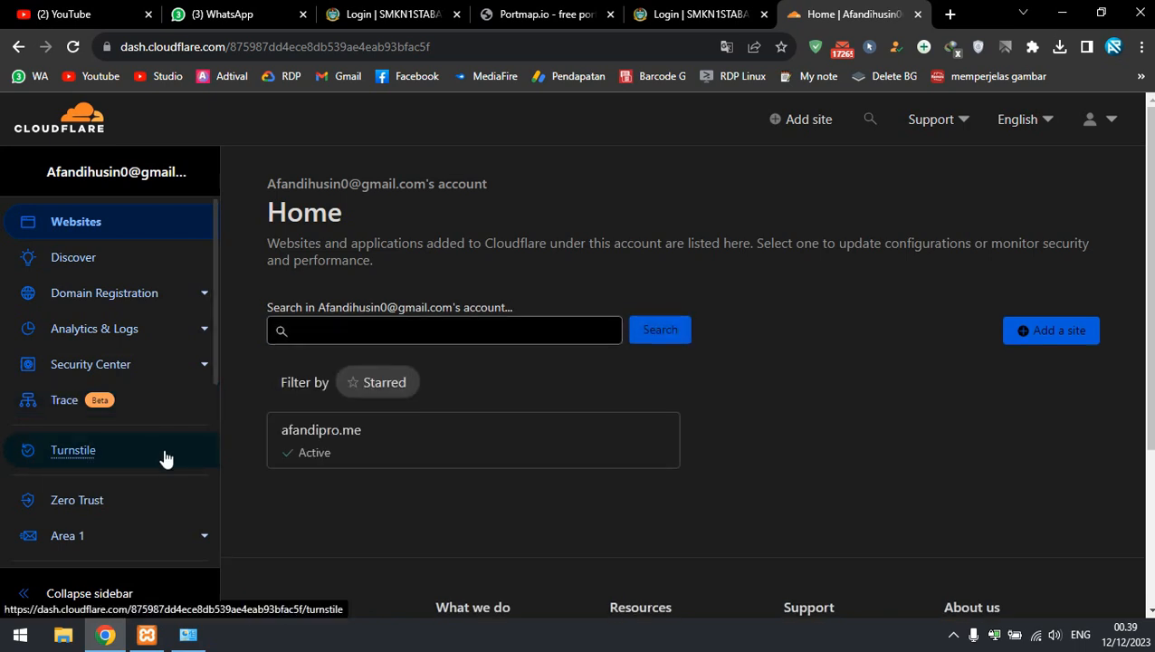
# - Go to Zero Trust, open the Access tunnels list, and view the details of the proxmox tunnel
pyautogui.scroll(-1, 149, 498)
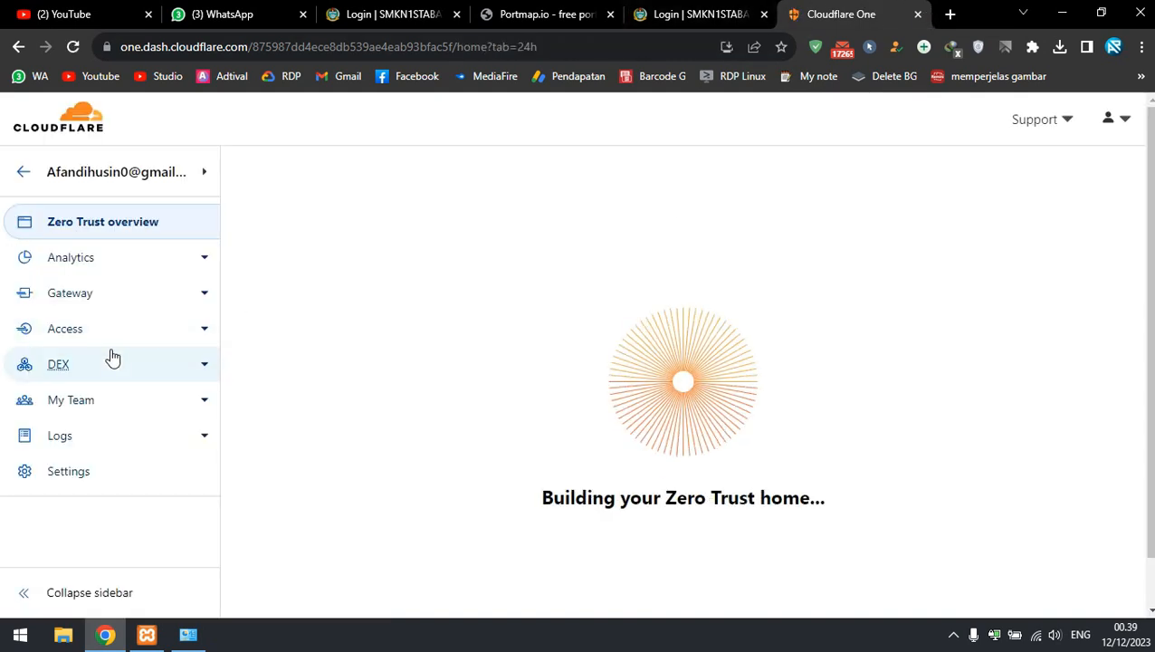
pyautogui.click(190, 333)
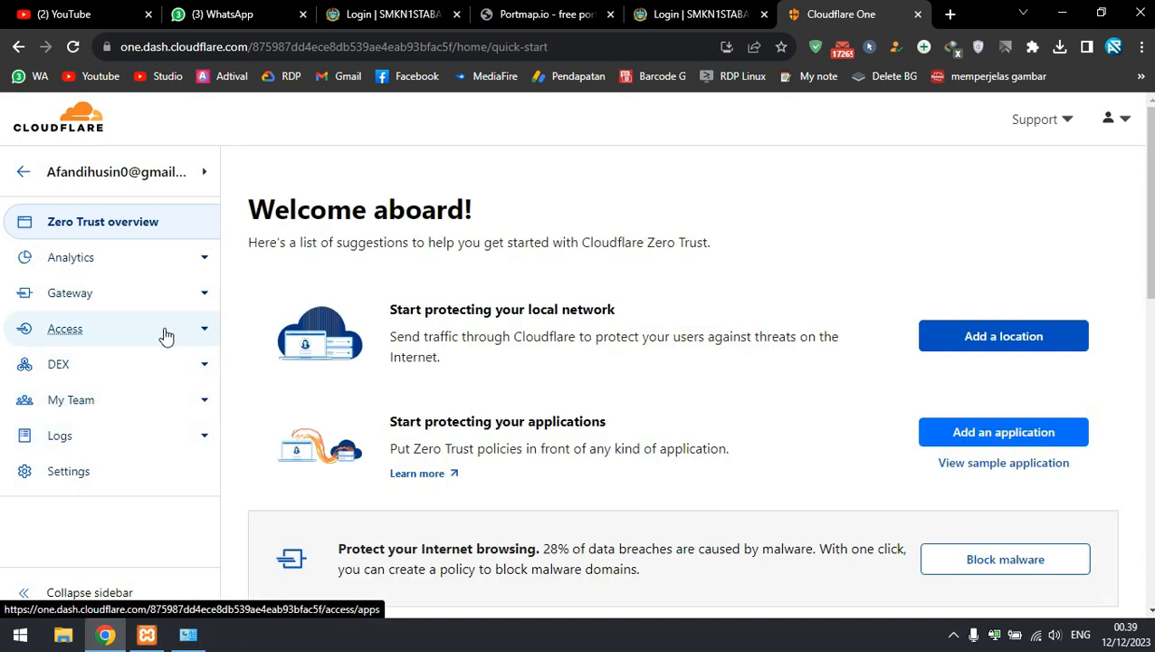
pyautogui.click(165, 335)
pyautogui.click(100, 462)
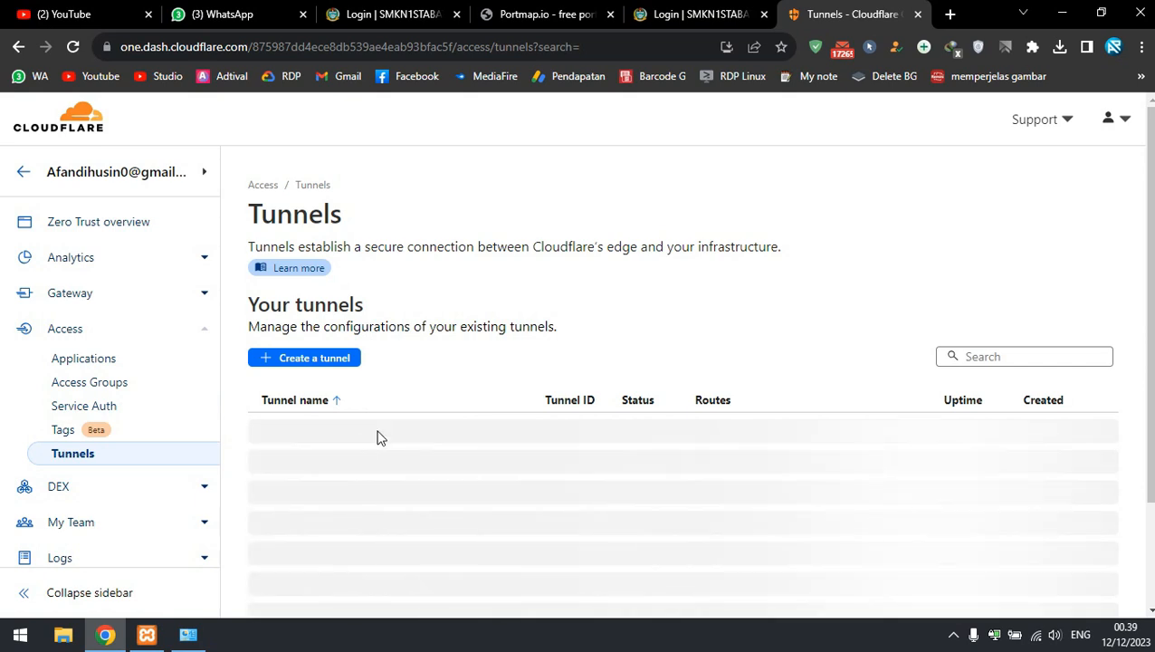
pyautogui.scroll(-1, 561, 421)
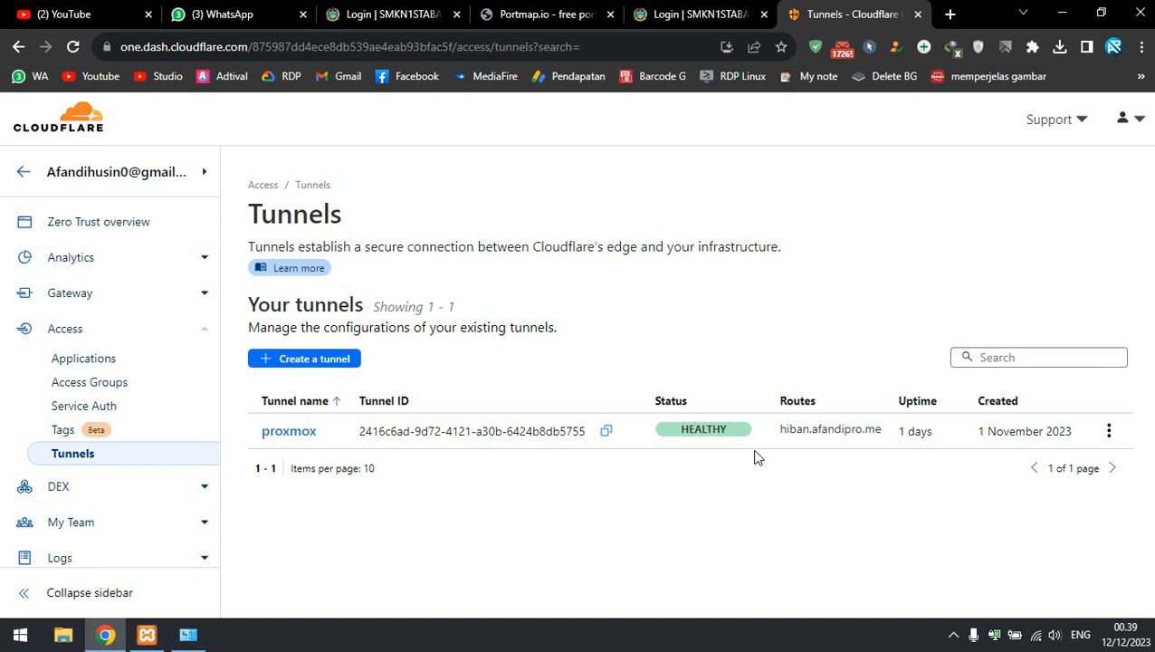
pyautogui.moveTo(686, 436)
pyautogui.click(286, 433)
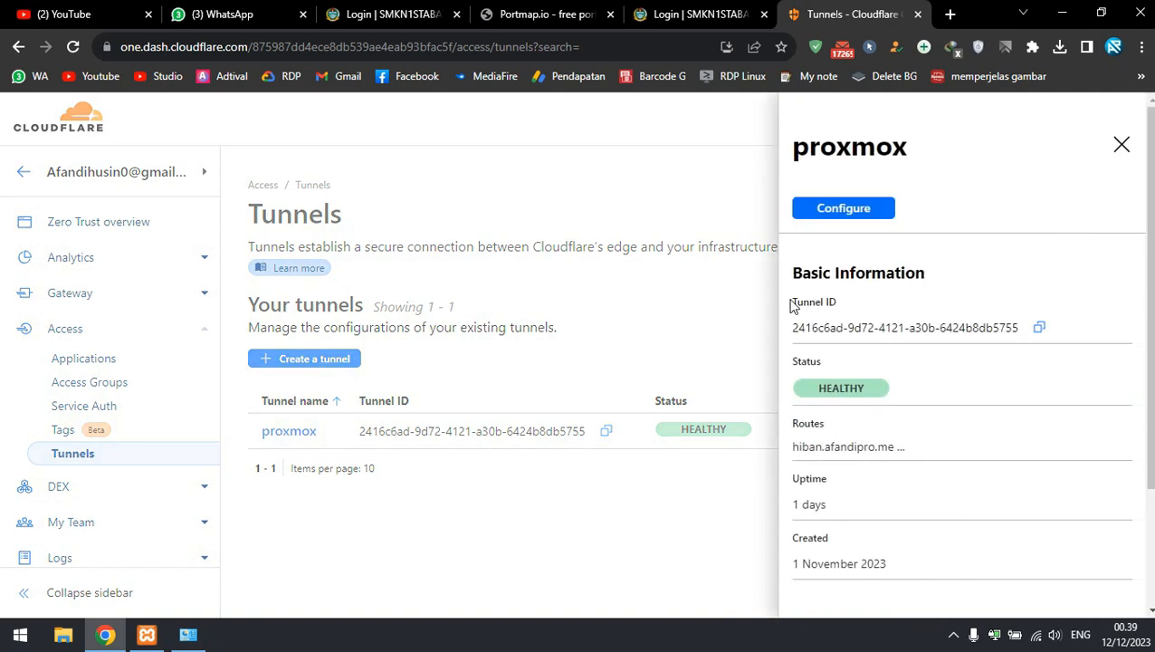
# - Load proxmox.afandipro.me in a new tab
pyautogui.click(950, 13)
pyautogui.click(408, 49)
pyautogui.write('proxmox.afandipro.me')
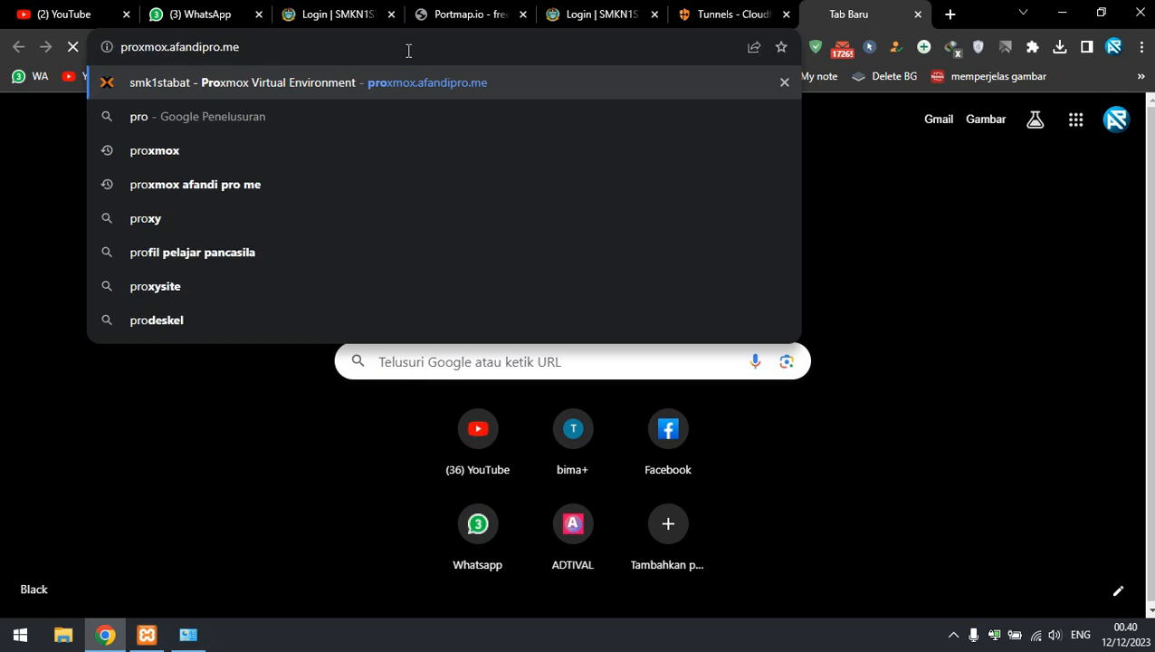
pyautogui.press('Return')
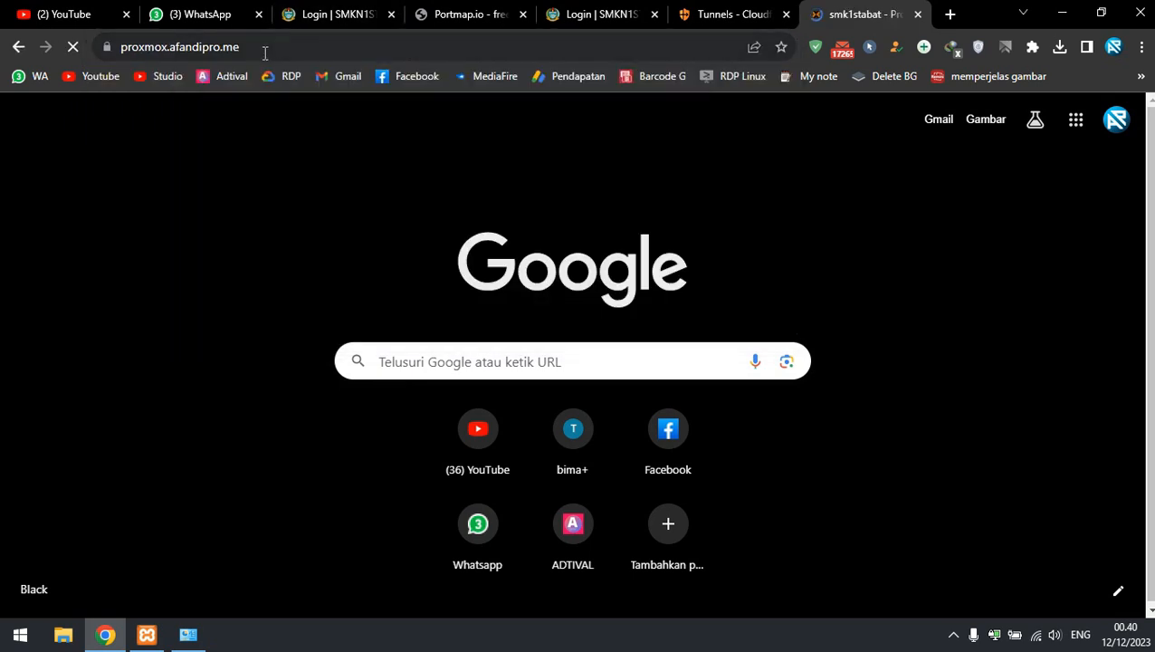
# - Examine the Proxmox page's full address and check its connection security information
pyautogui.moveTo(265, 51)
pyautogui.mouseDown()
pyautogui.moveTo(144, 51)
pyautogui.moveTo(272, 48)
pyautogui.mouseUp()
pyautogui.click(210, 52)
pyautogui.click(310, 53)
pyautogui.moveTo(159, 48); pyautogui.dragTo(237, 48)
pyautogui.moveTo(442, 46); pyautogui.dragTo(137, 47)
pyautogui.click(146, 48)
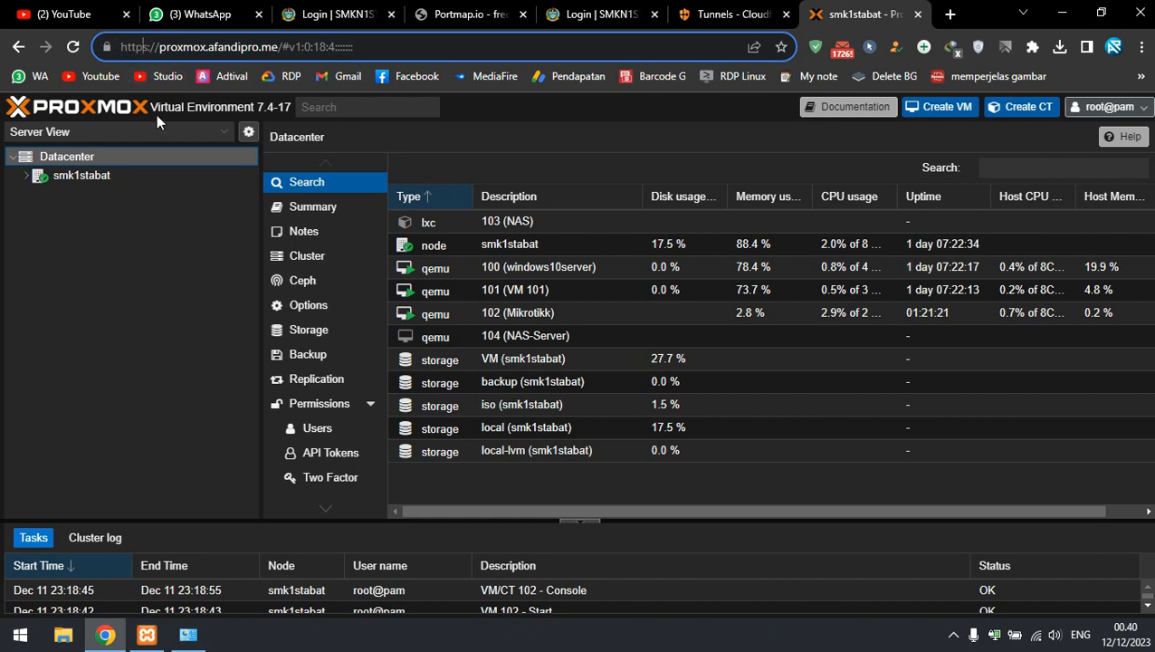
pyautogui.click(109, 50)
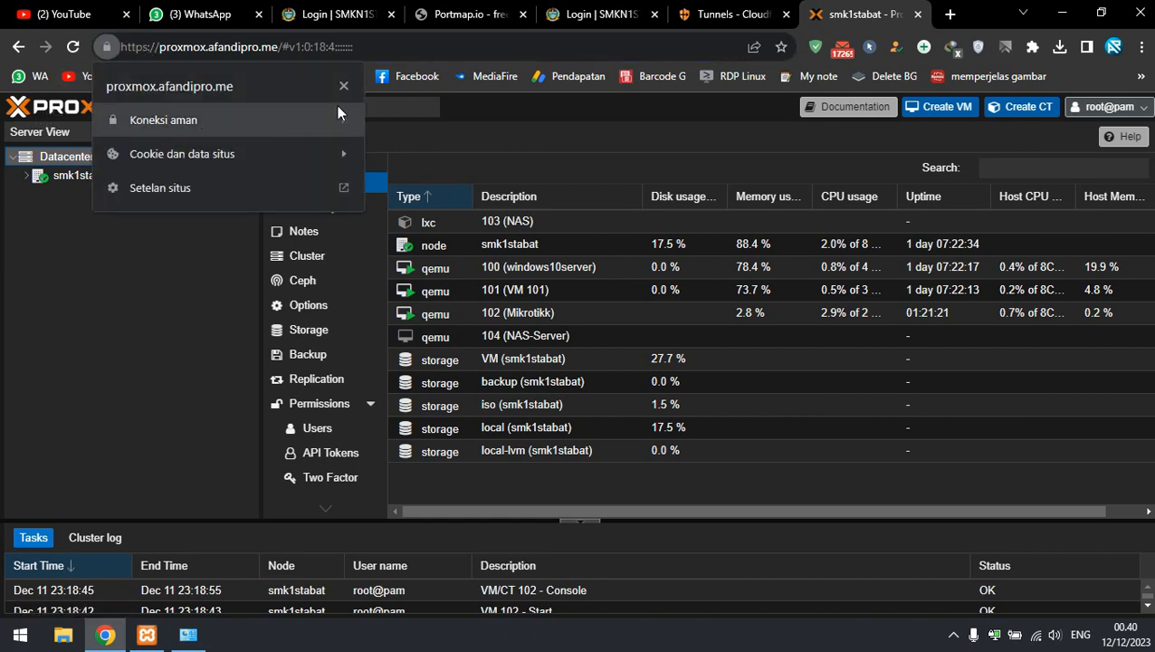
# - Return to the exam site at 10.8.23.218, reload it, and check its connection security again for comparison
pyautogui.click(728, 14)
pyautogui.click(597, 14)
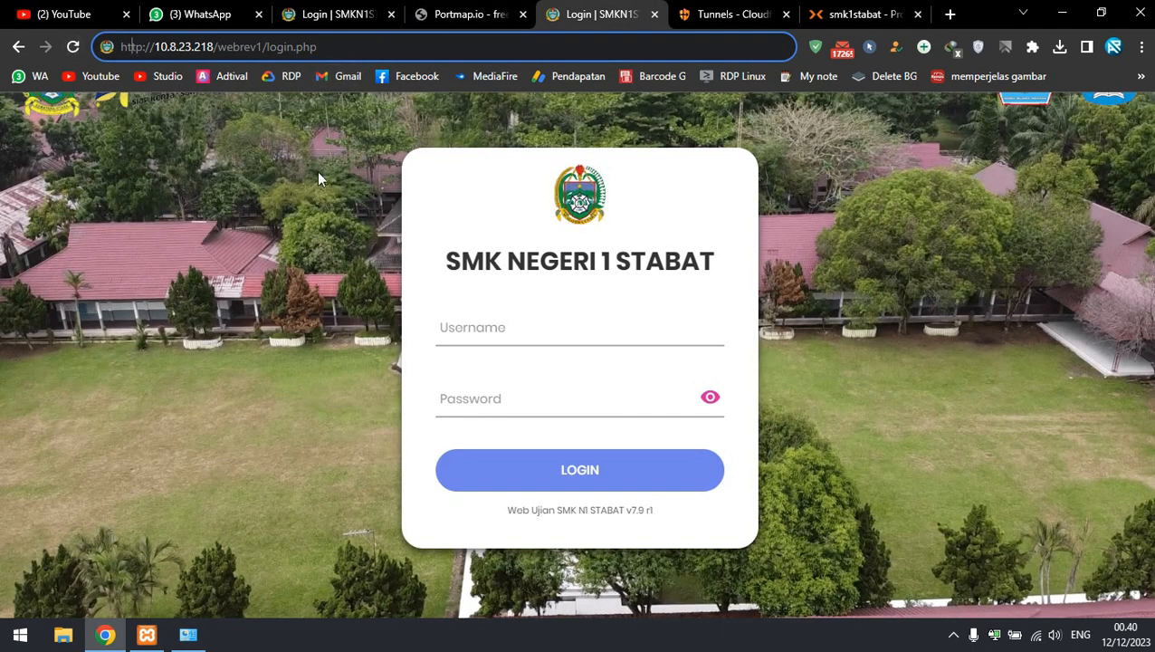
pyautogui.click(72, 46)
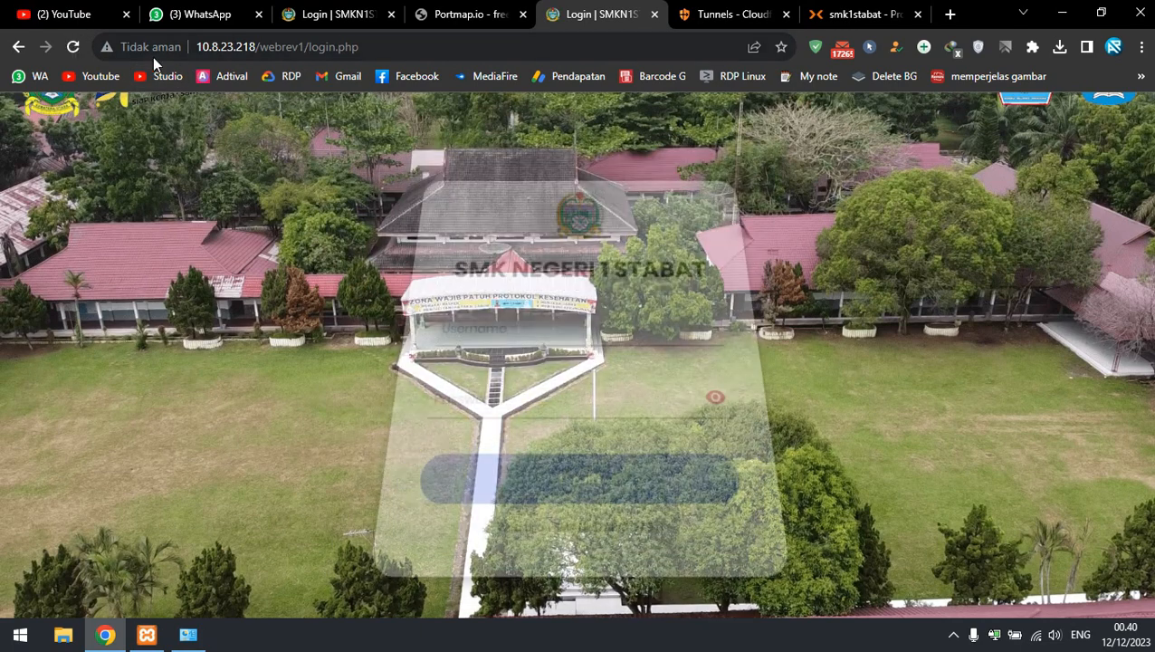
pyautogui.click(149, 46)
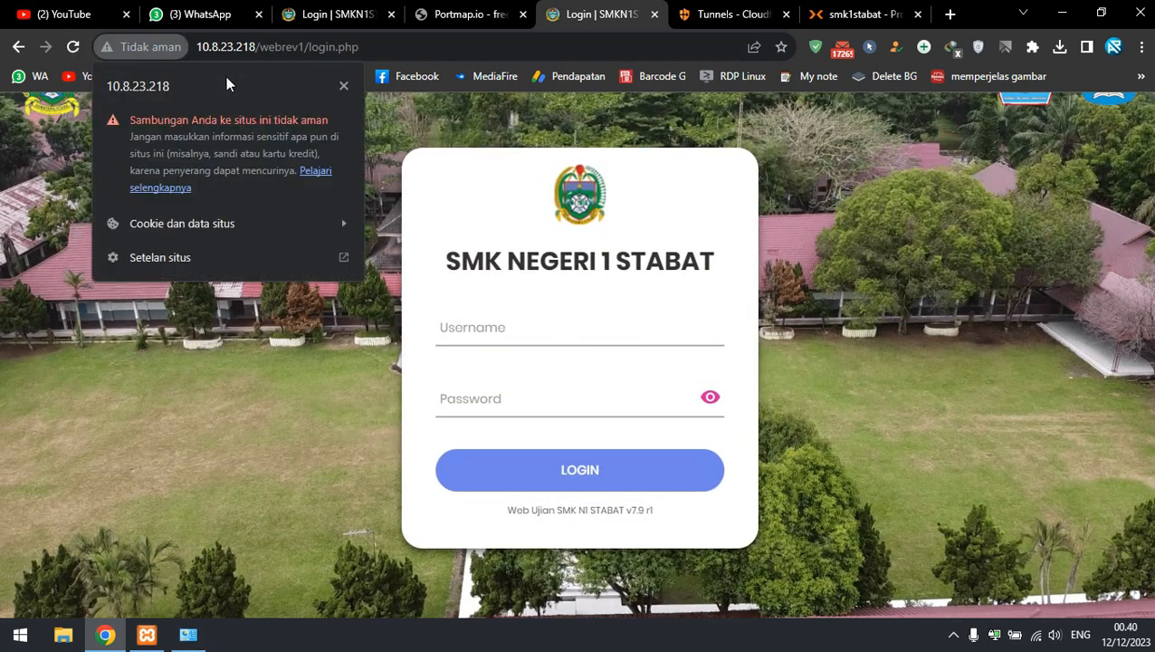
pyautogui.click(145, 45)
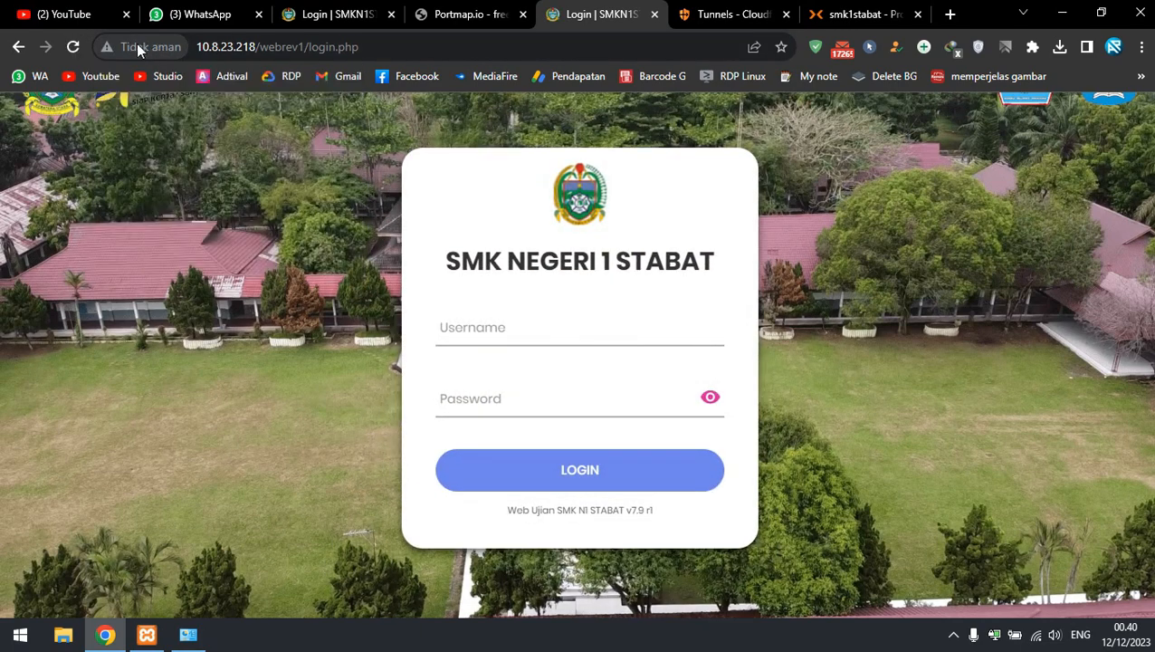
pyautogui.click(162, 45)
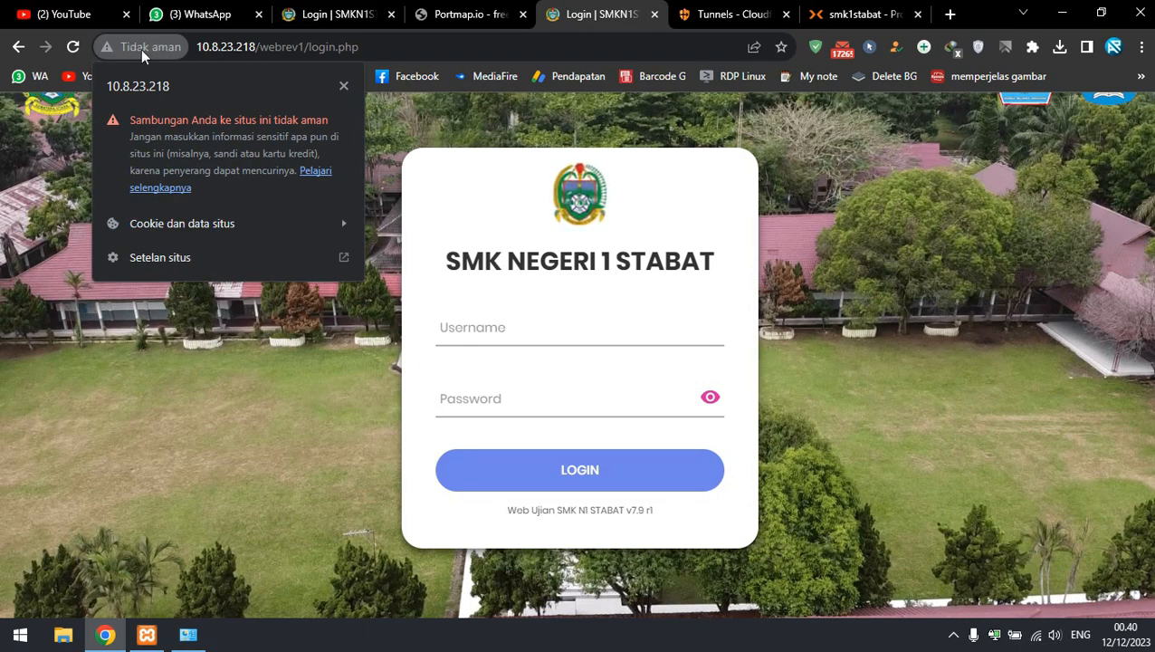
# - Open the proxmox tunnel's configuration in Cloudflare and examine its public hostnames and the service address behind proxmox.afandipro.me
pyautogui.click(825, 20)
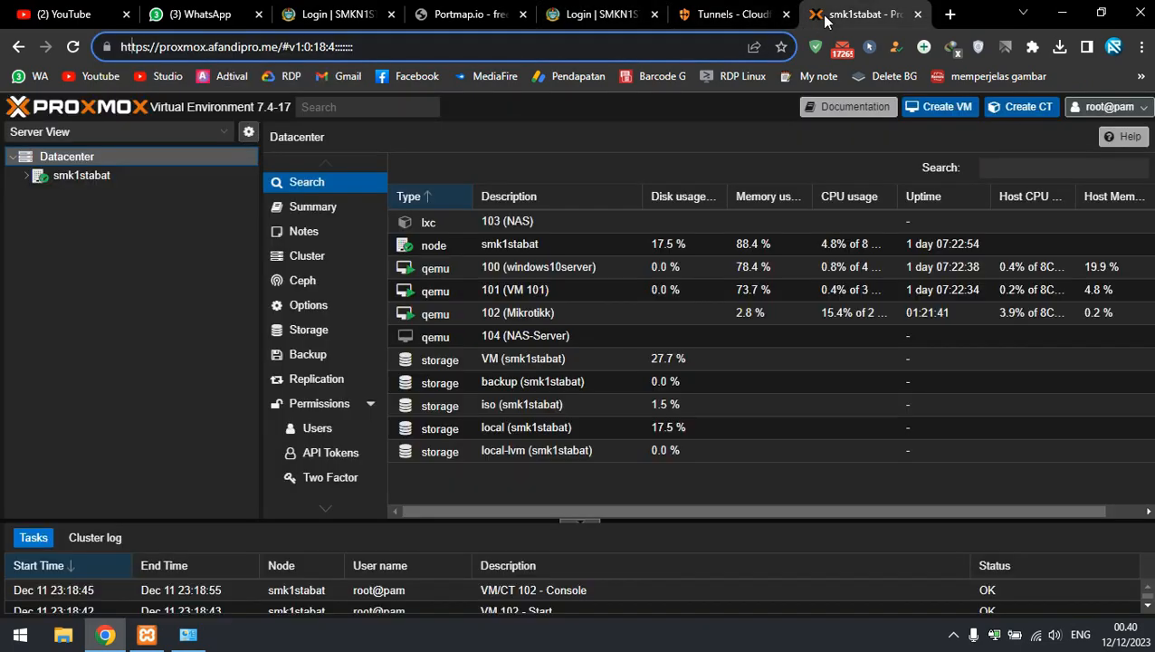
pyautogui.click(775, 11)
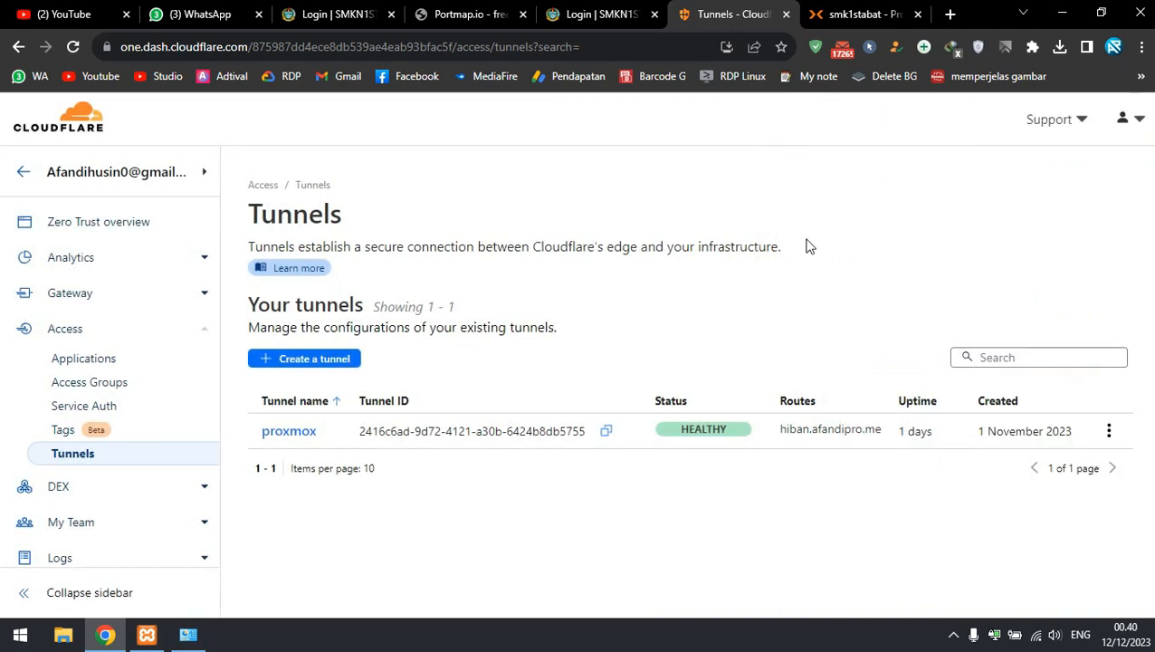
pyautogui.click(283, 432)
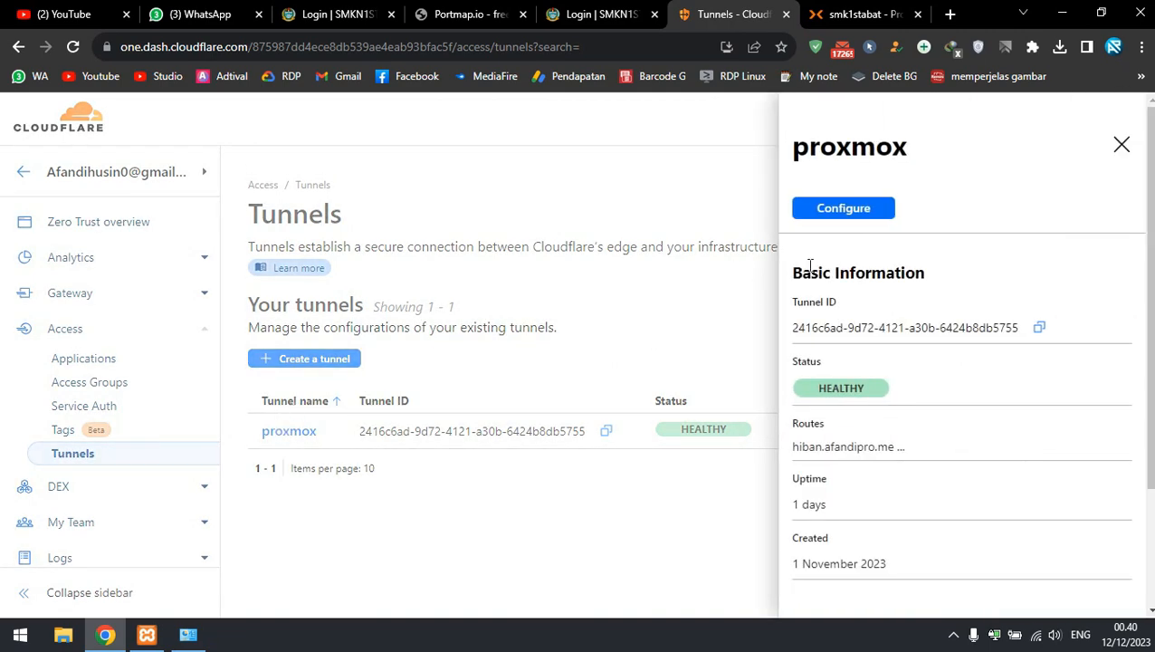
pyautogui.click(841, 213)
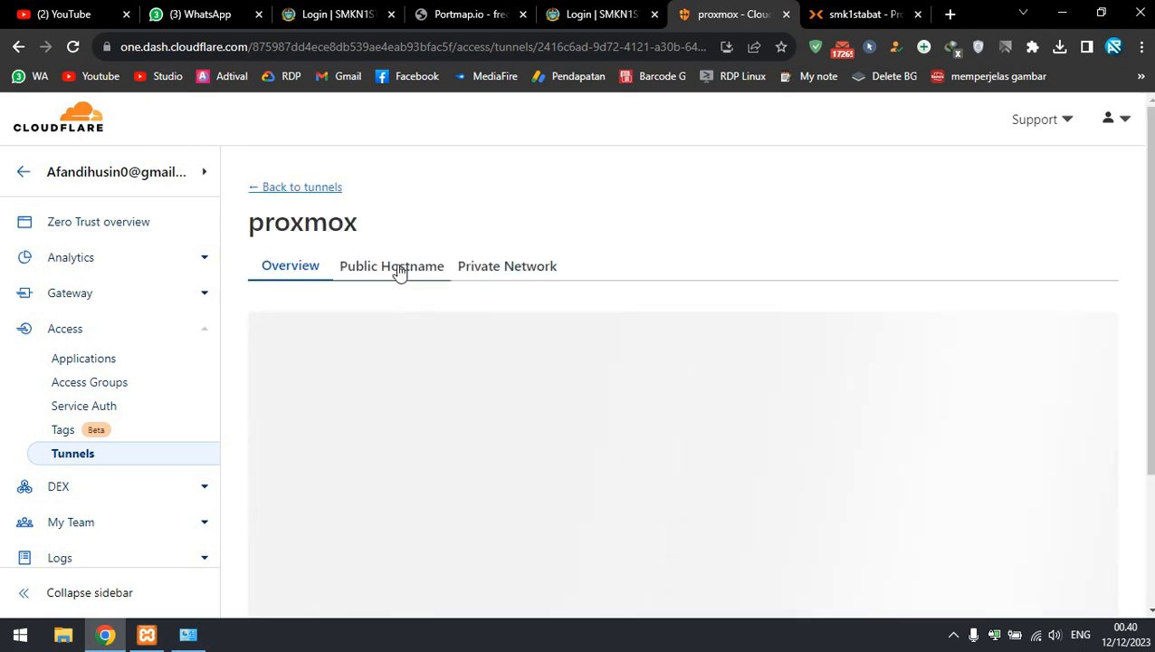
pyautogui.click(401, 267)
pyautogui.scroll(-1, 349, 410)
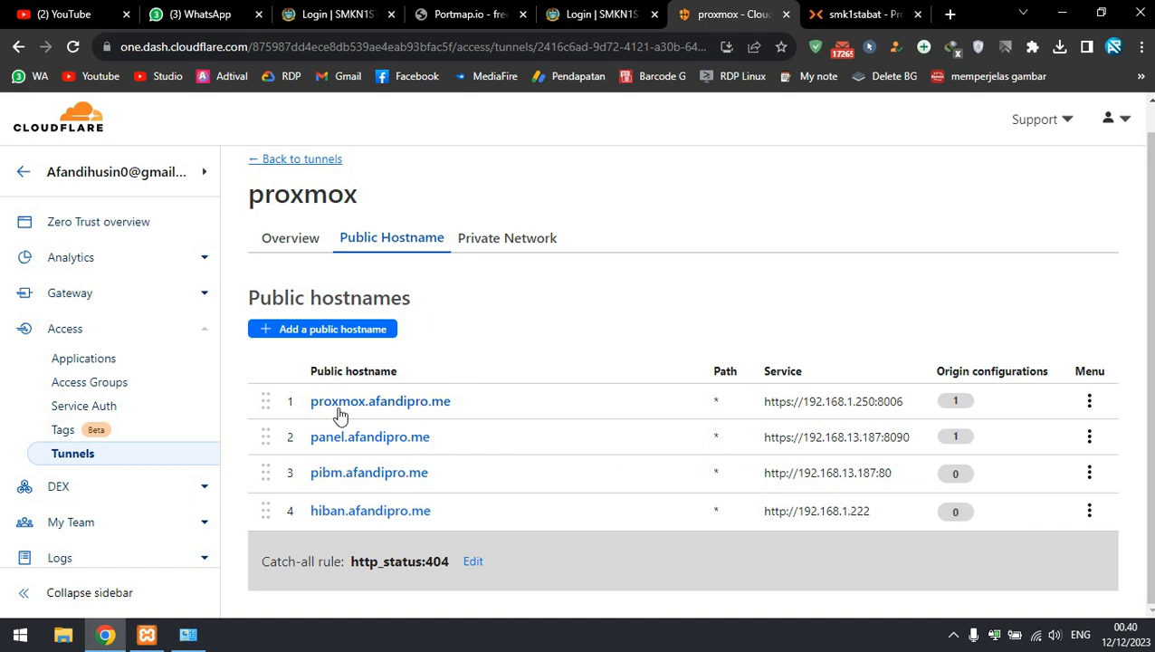
pyautogui.moveTo(763, 409); pyautogui.dragTo(908, 414)
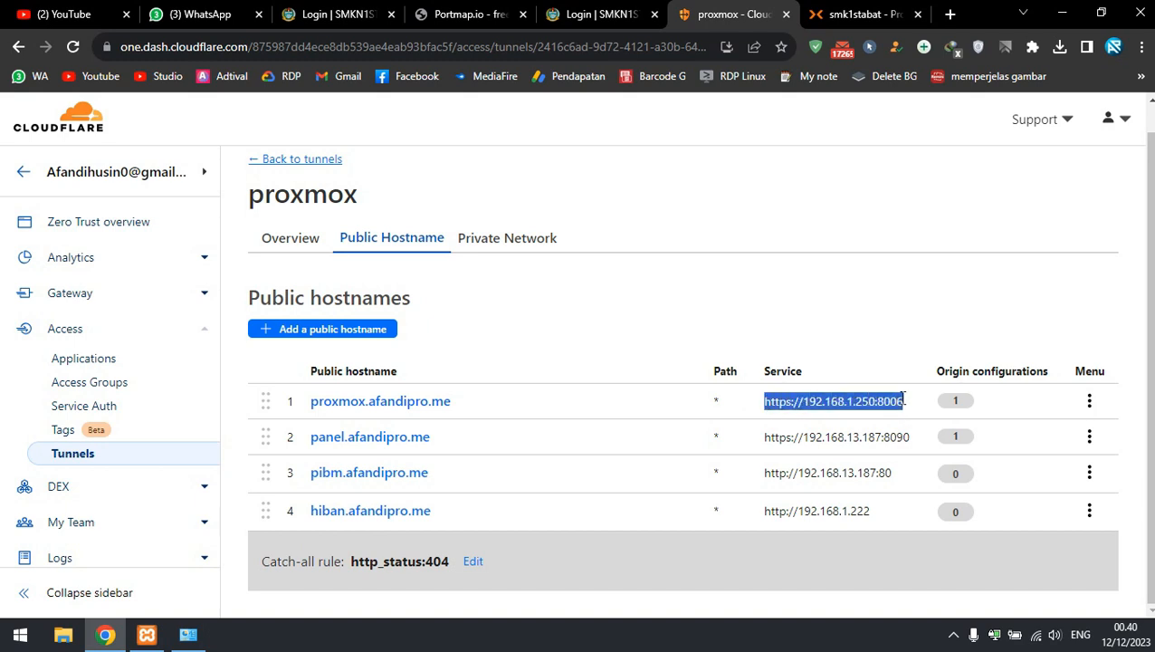
pyautogui.click(902, 399)
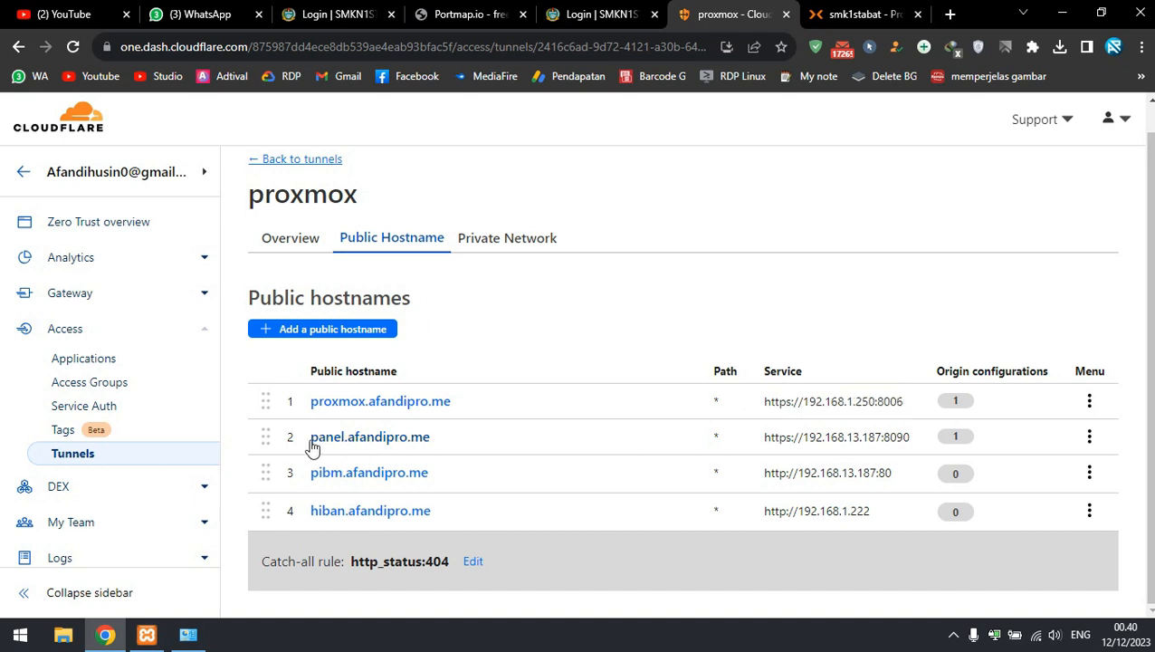
# - Expand the smk1stabat node in Proxmox to view its machines, and open panel.afandipro.me from the tunnel's public hostnames
pyautogui.click(848, 7)
pyautogui.click(25, 175)
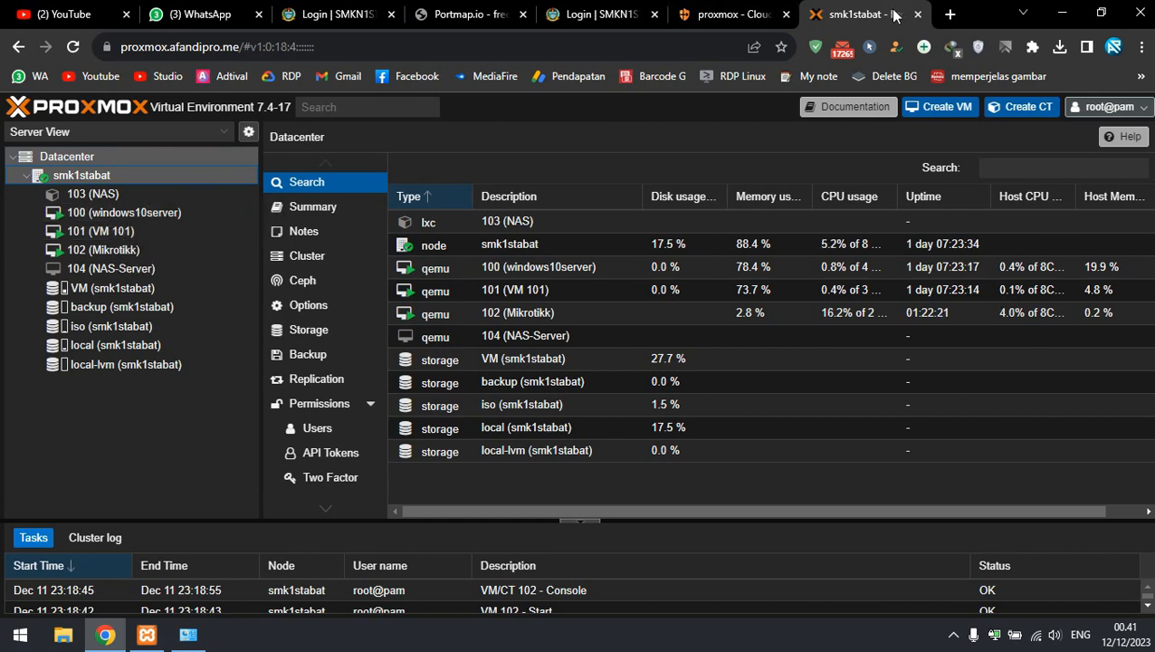
pyautogui.click(761, 14)
pyautogui.click(828, 13)
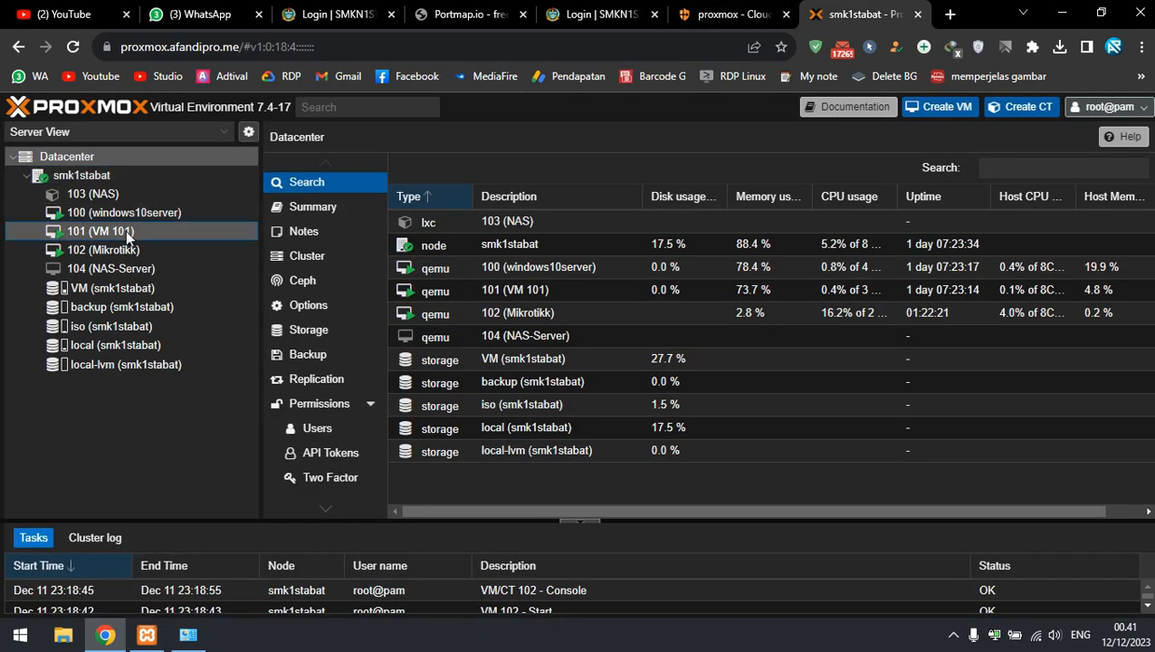
pyautogui.click(724, 11)
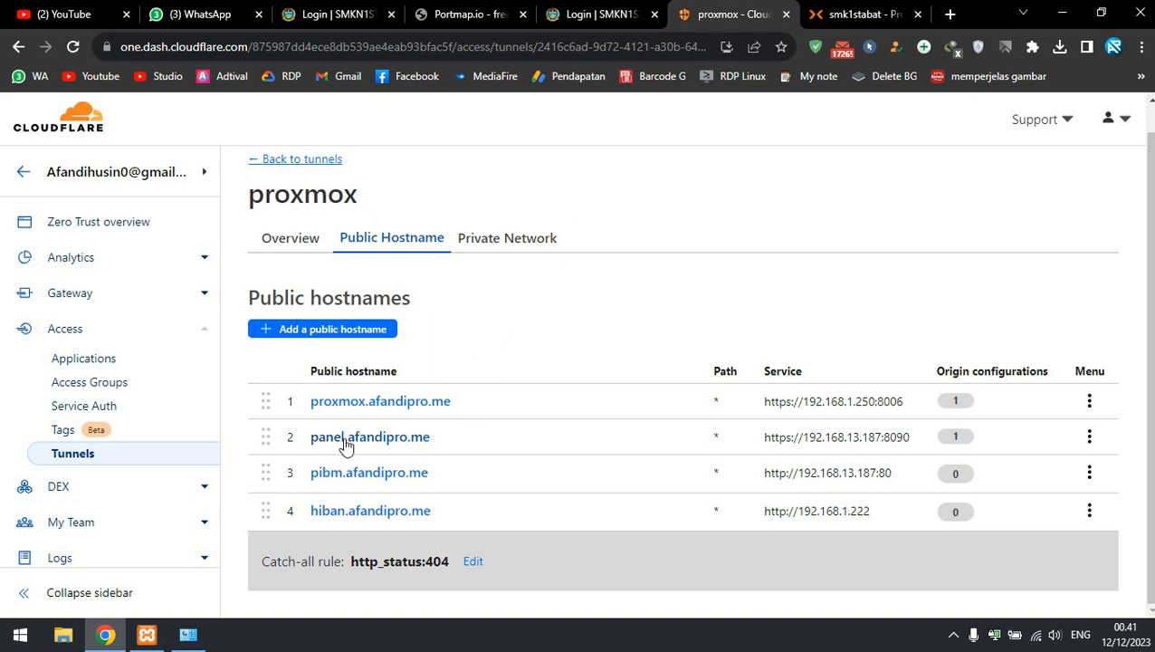
pyautogui.click(418, 443)
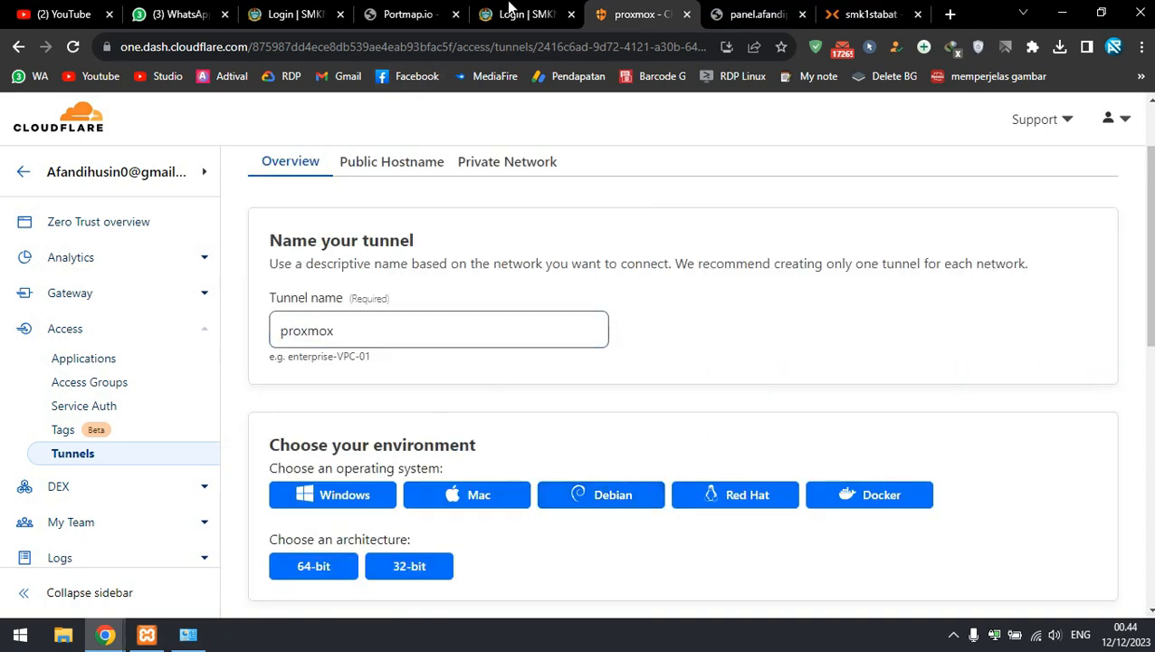
# - Return to the exam site's login page and examine the IP part of its address
pyautogui.click(511, 11)
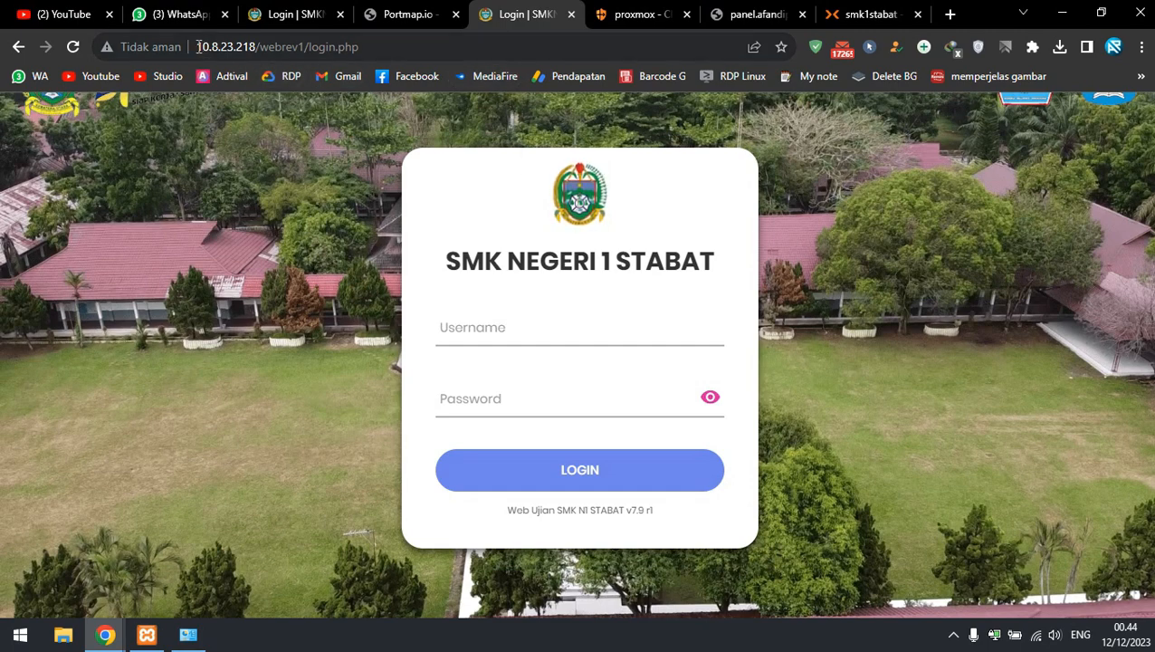
pyautogui.moveTo(197, 46); pyautogui.dragTo(269, 46)
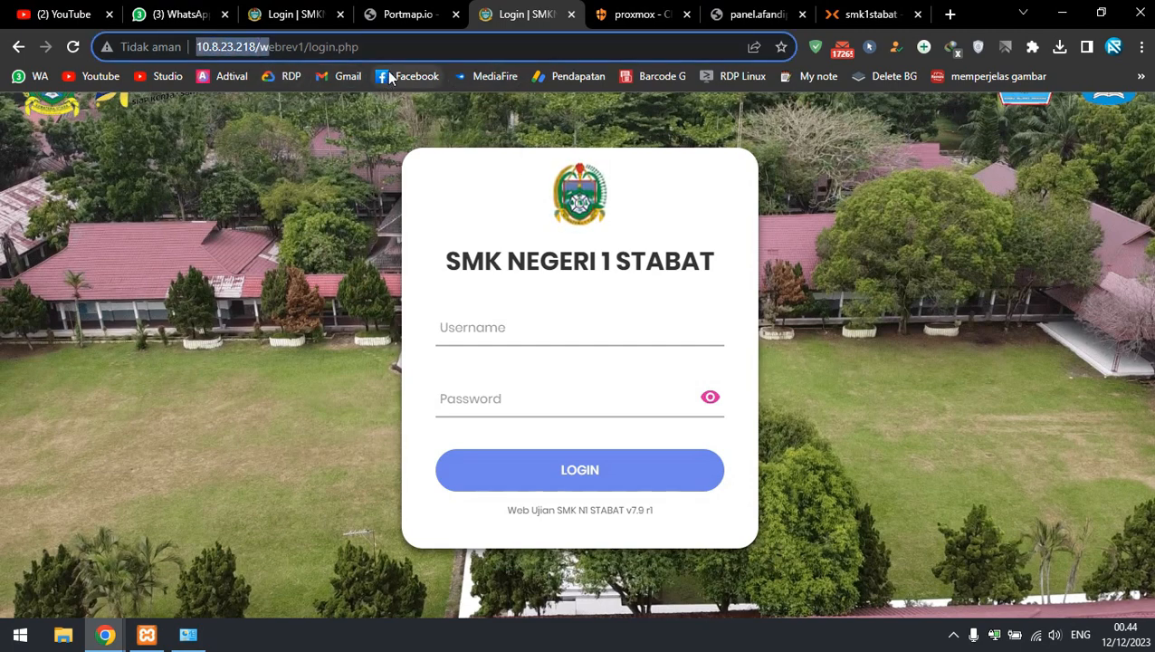
pyautogui.click(333, 177)
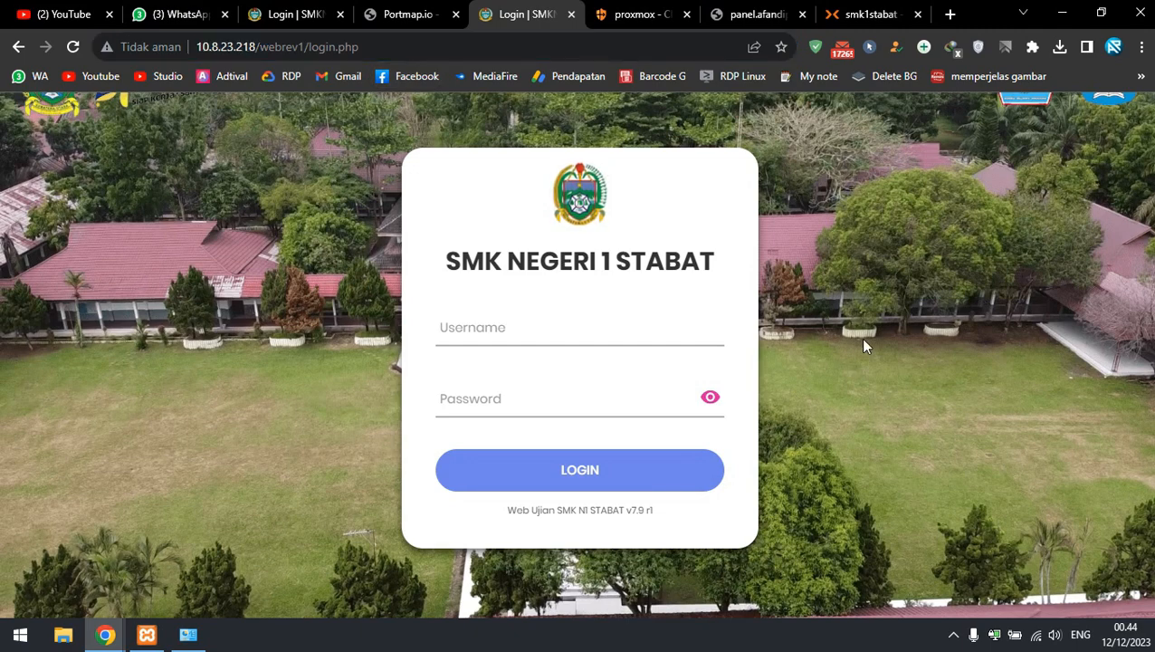